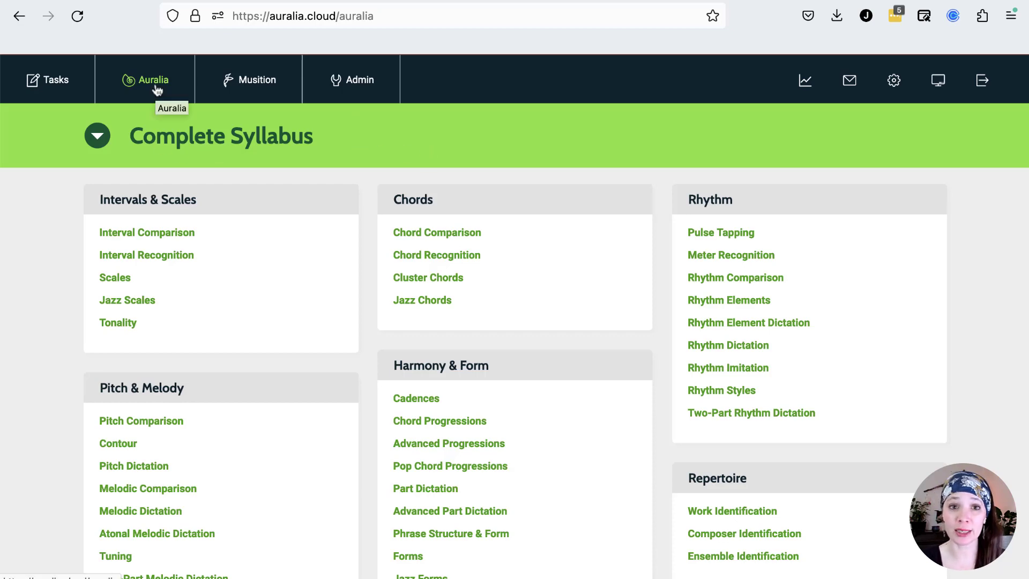
# Open the Musition Complete Syllabus, then return to Auralia and examine its Complete Syllabus topics from Intervals & Scales to Musical Elements.
pyautogui.click(215, 94)
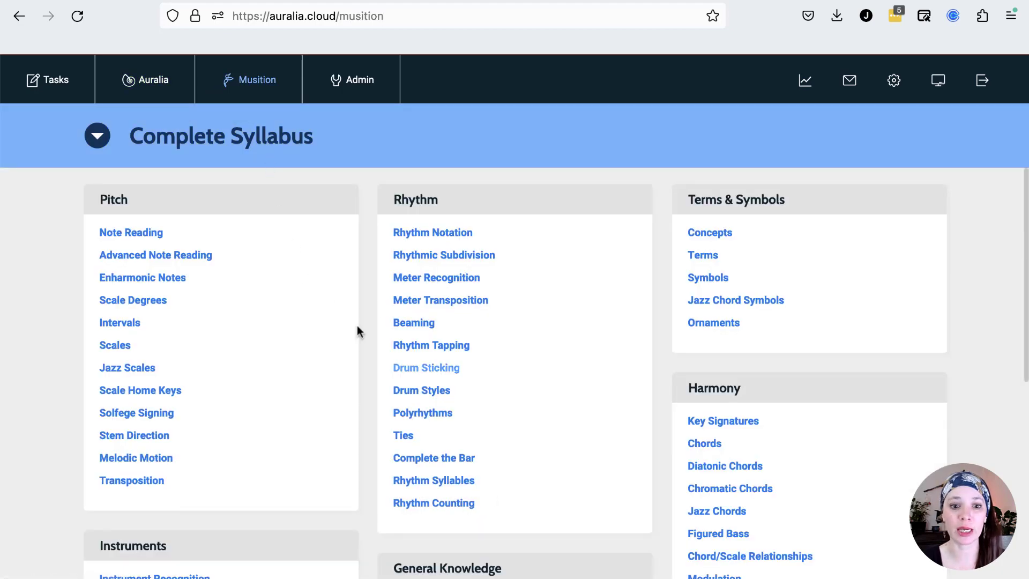
pyautogui.click(146, 89)
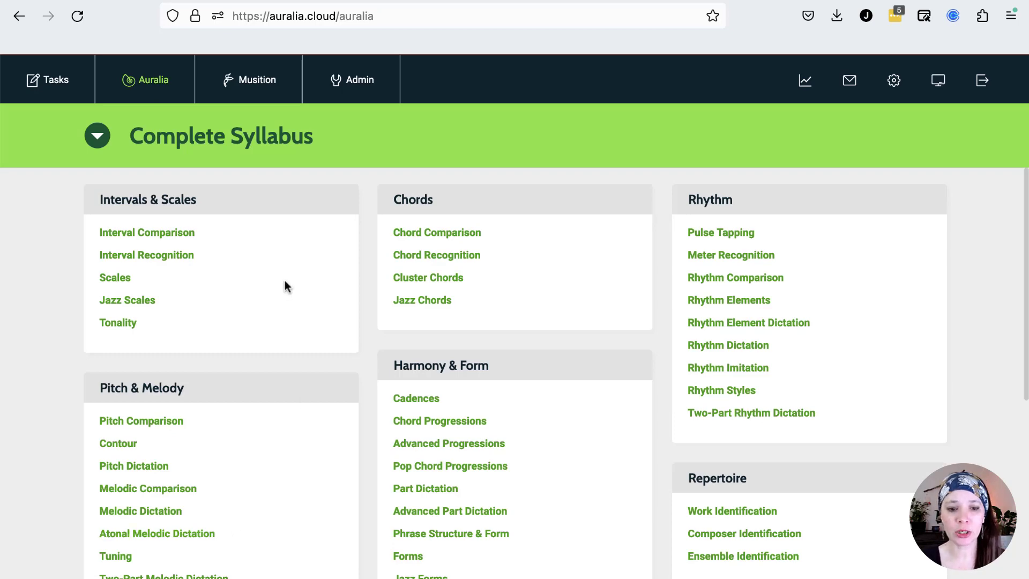
pyautogui.scroll(-5, 368, 407)
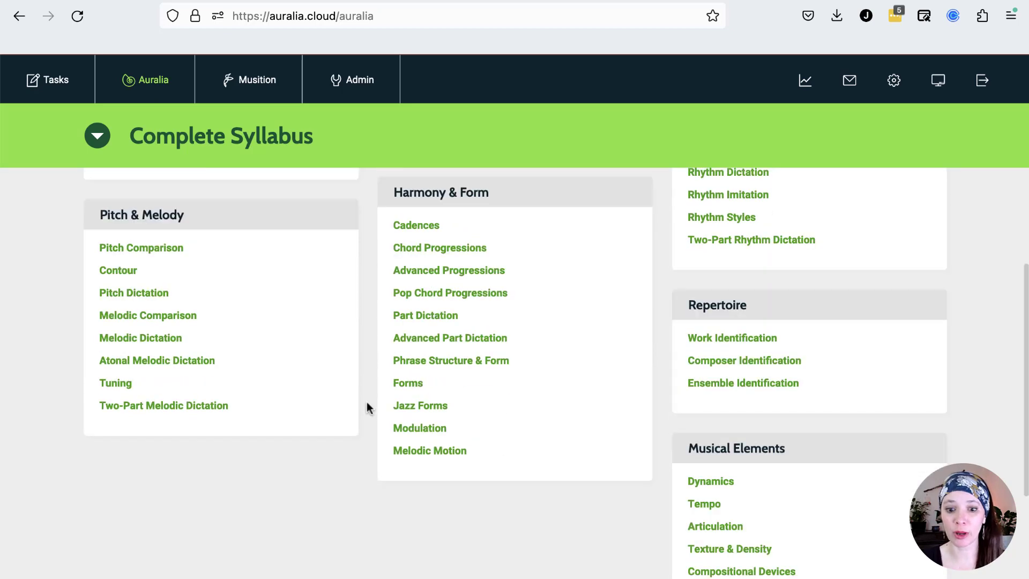
pyautogui.scroll(-2, 367, 402)
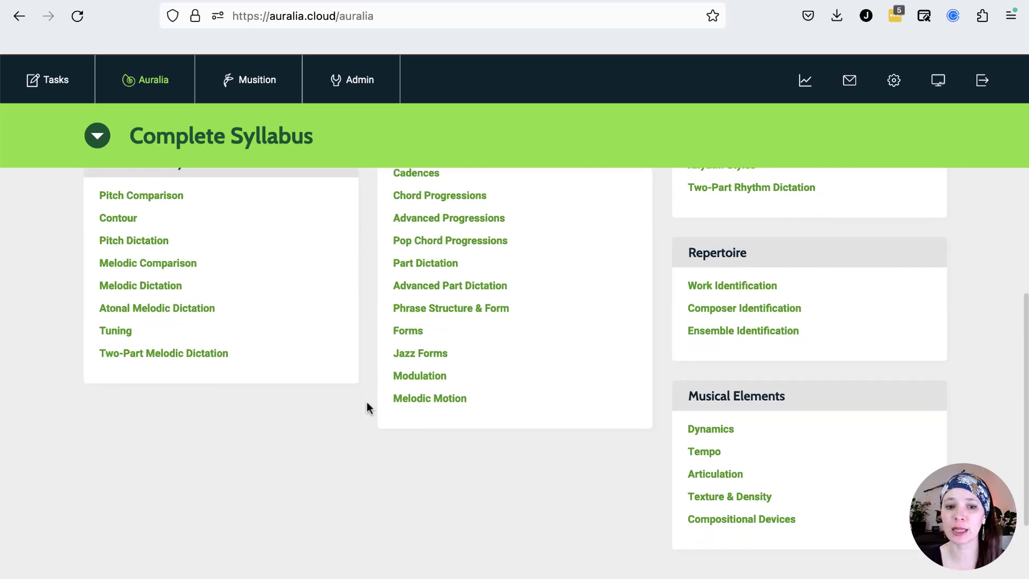
pyautogui.scroll(2, 367, 407)
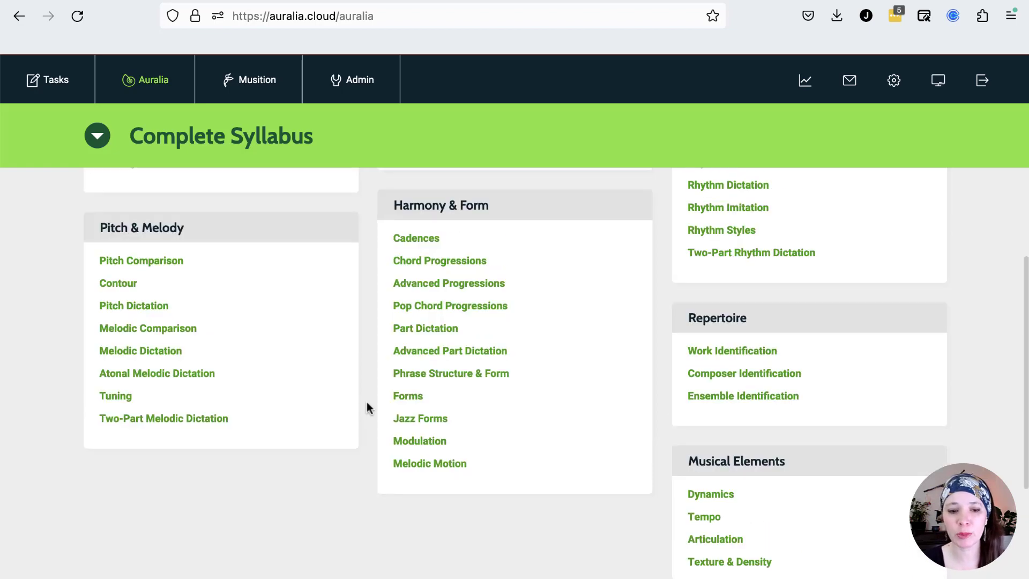
pyautogui.scroll(5, 367, 403)
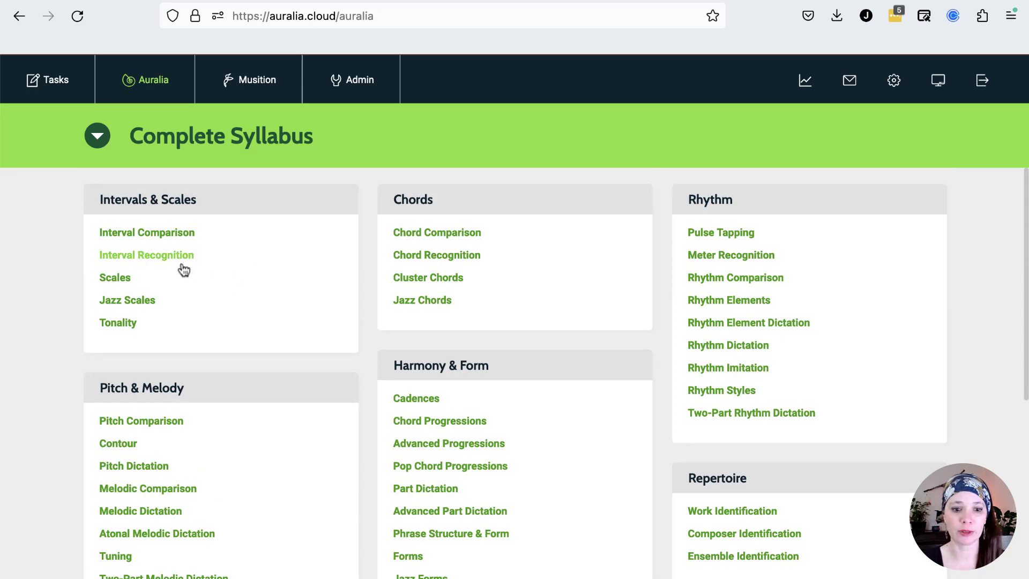
# Open Interval Recognition in the Complete Syllabus and review its levels from Level 1 to Level 19.
pyautogui.click(161, 256)
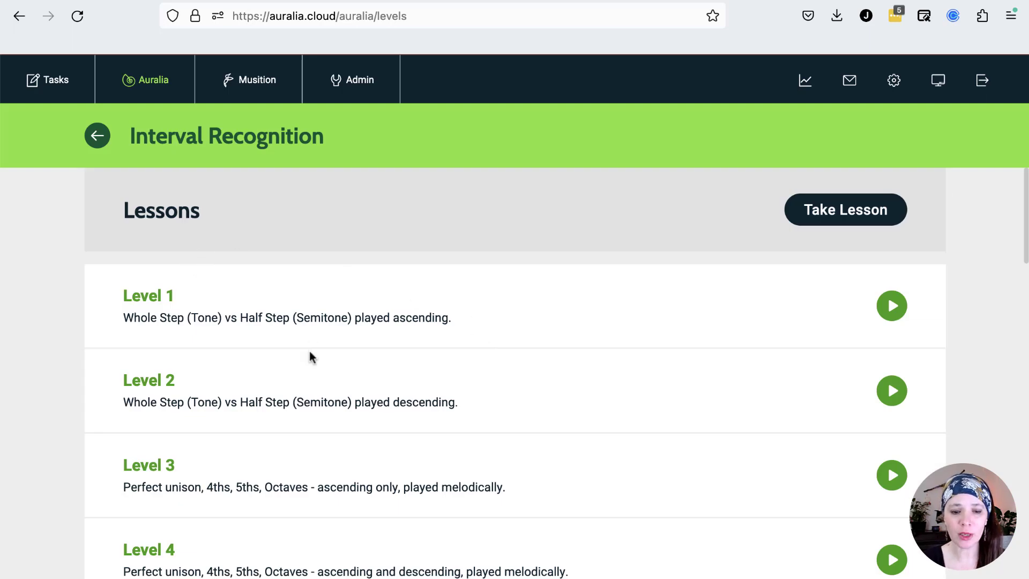
pyautogui.scroll(-2, 308, 347)
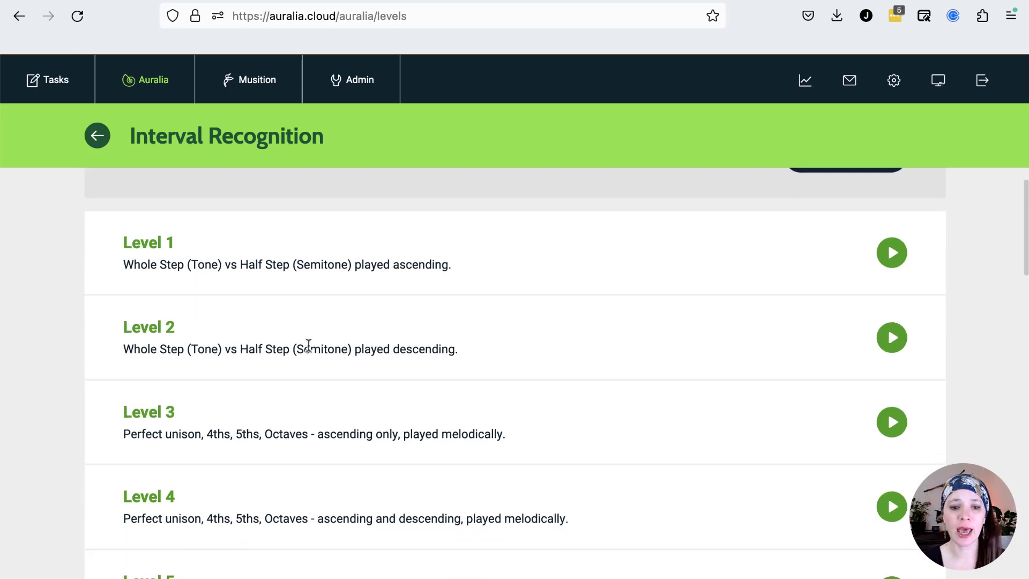
pyautogui.scroll(-15, 309, 345)
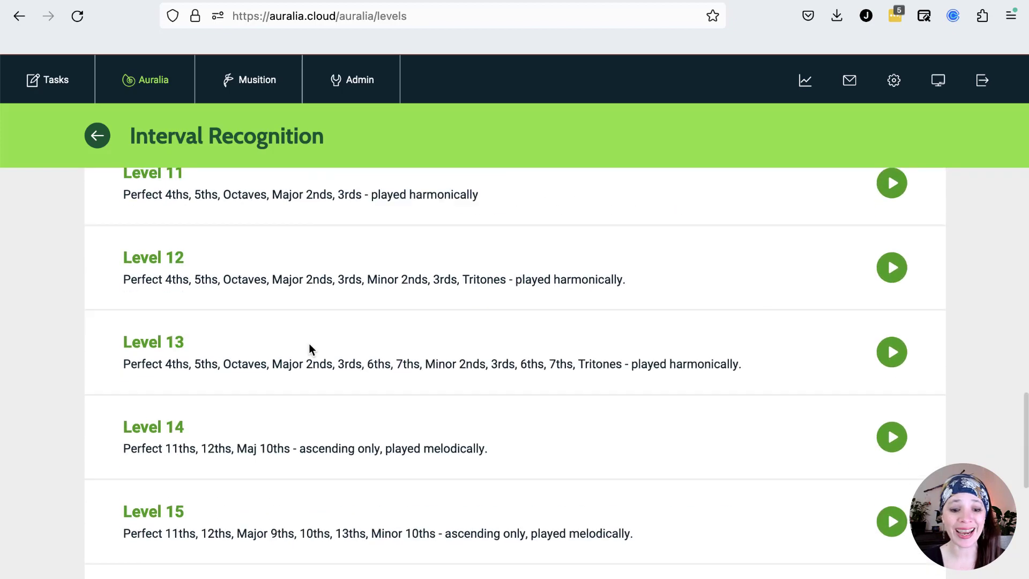
pyautogui.scroll(-8, 309, 349)
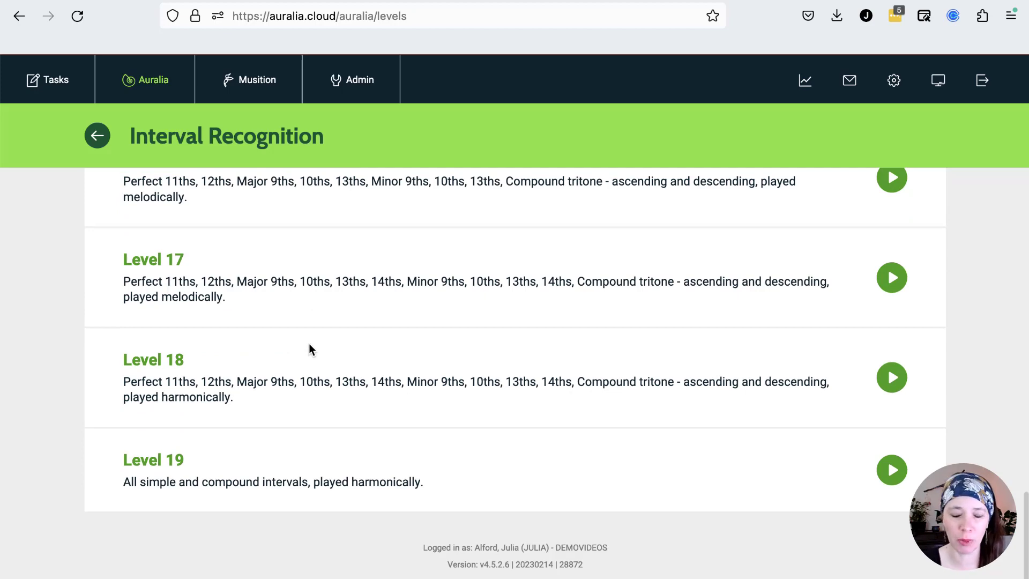
pyautogui.scroll(20, 309, 346)
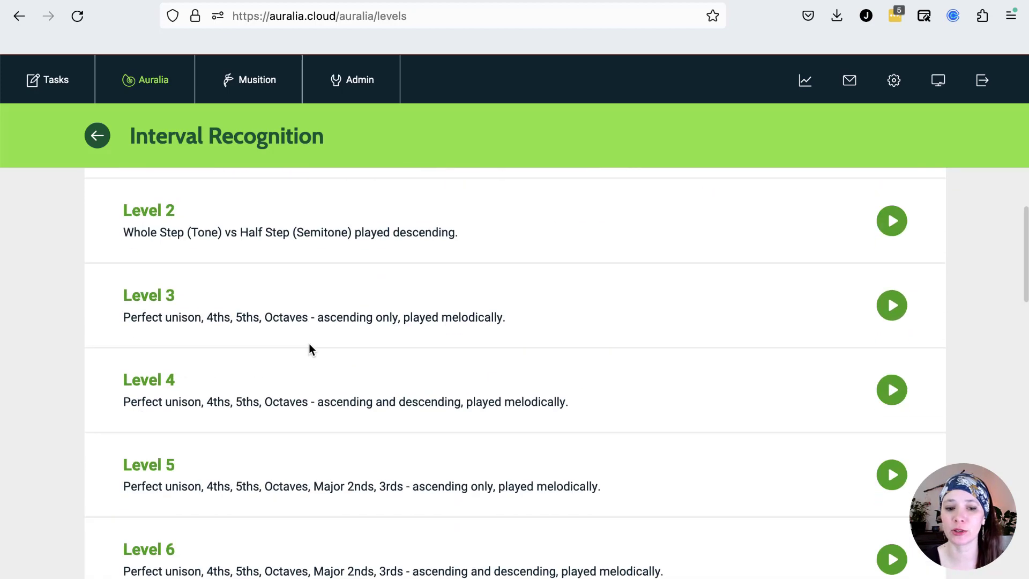
# Switch the Auralia syllabus to AP* Music Theory: Units 1-8 and review its Interval Recognition levels.
pyautogui.click(173, 92)
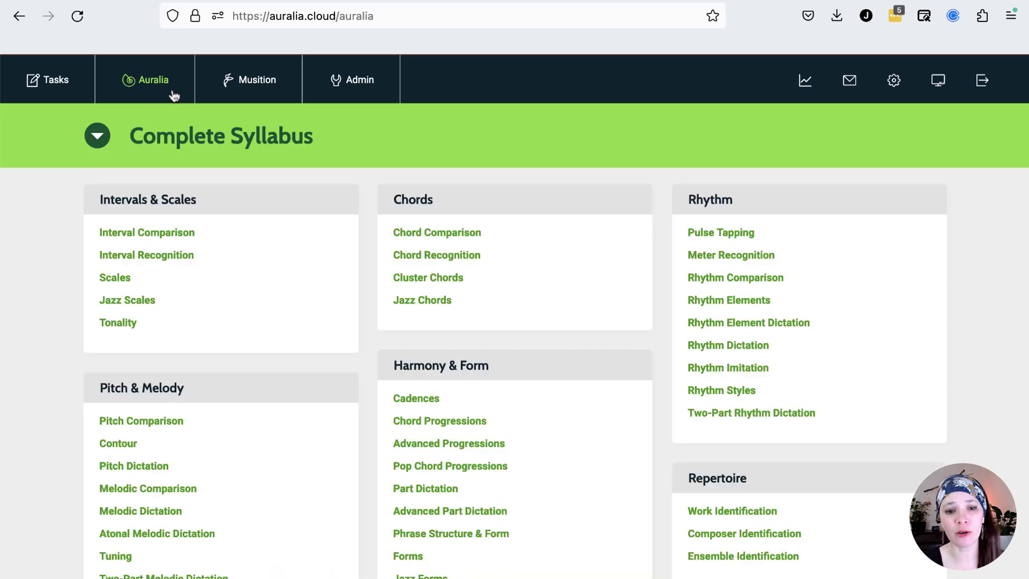
pyautogui.click(173, 139)
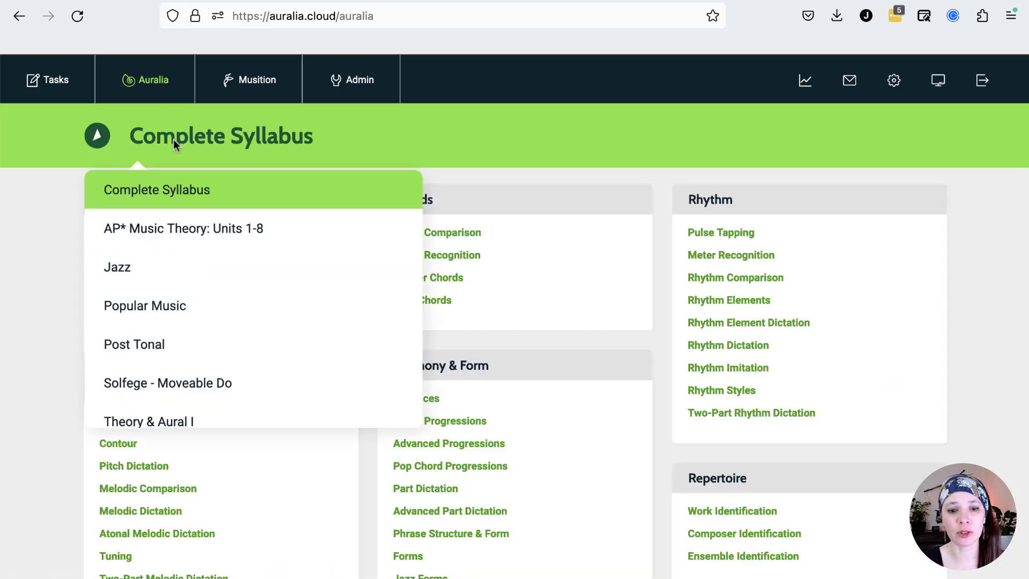
pyautogui.click(289, 231)
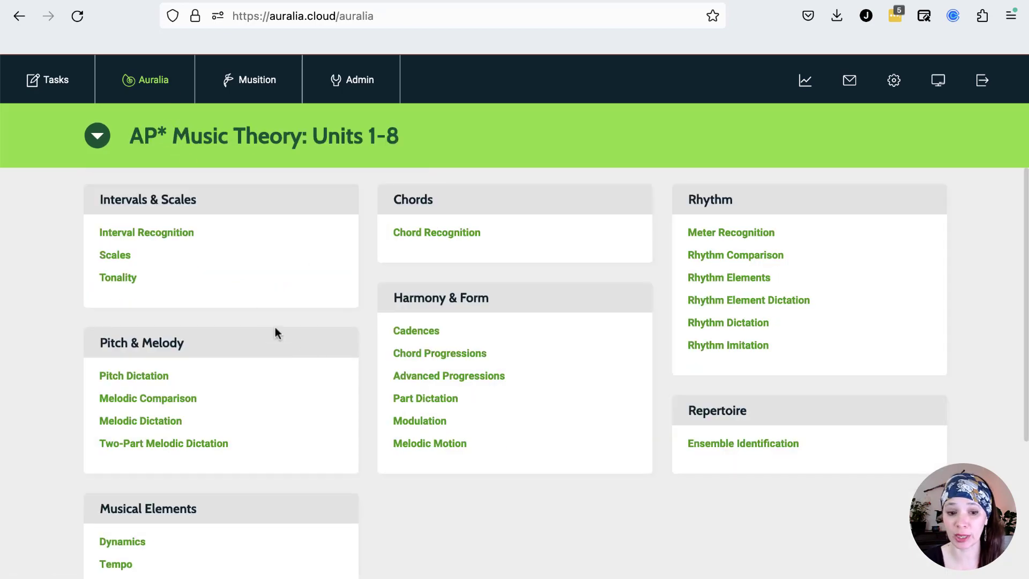
pyautogui.click(169, 240)
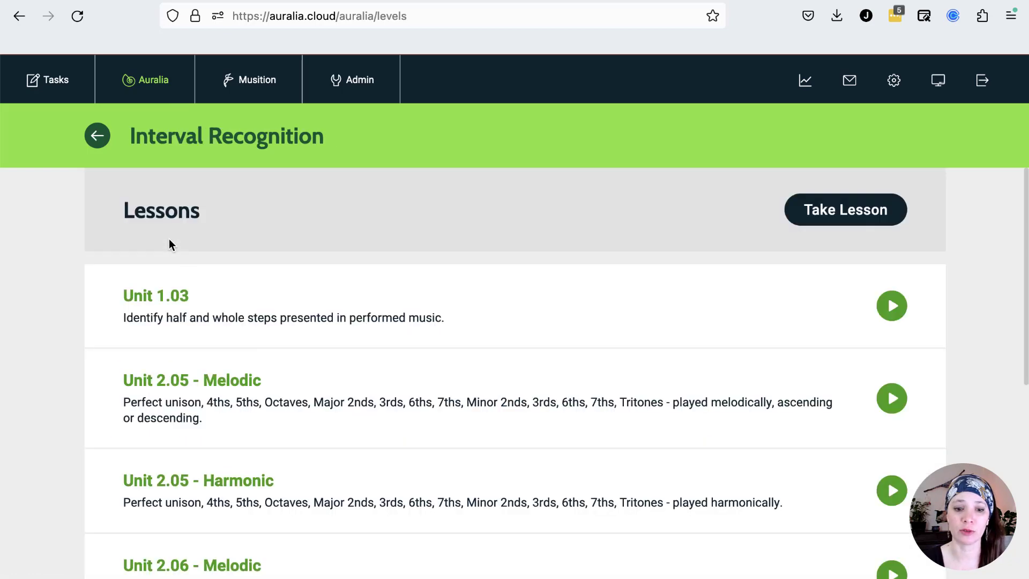
pyautogui.scroll(-2, 368, 410)
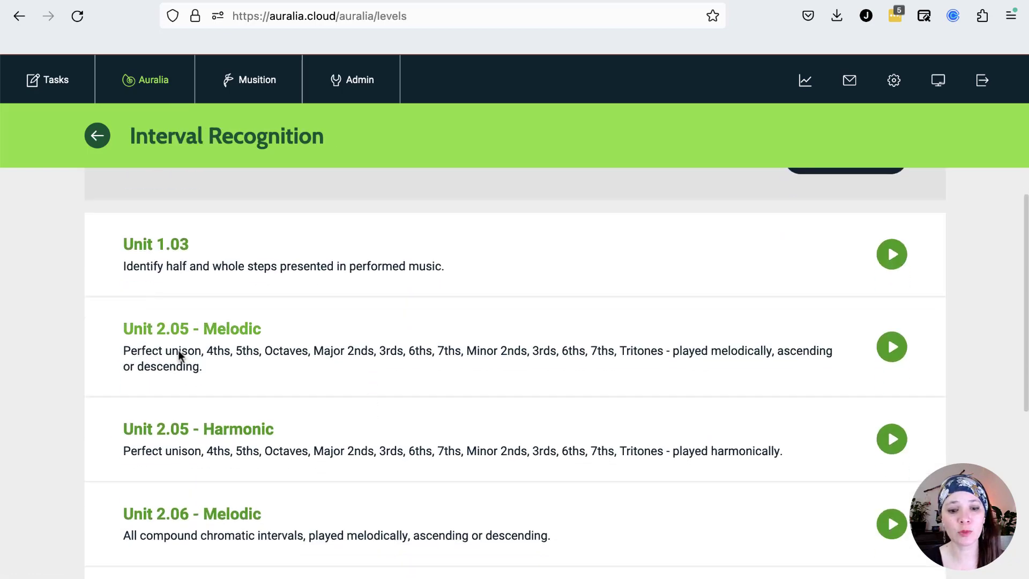
pyautogui.scroll(-5, 339, 445)
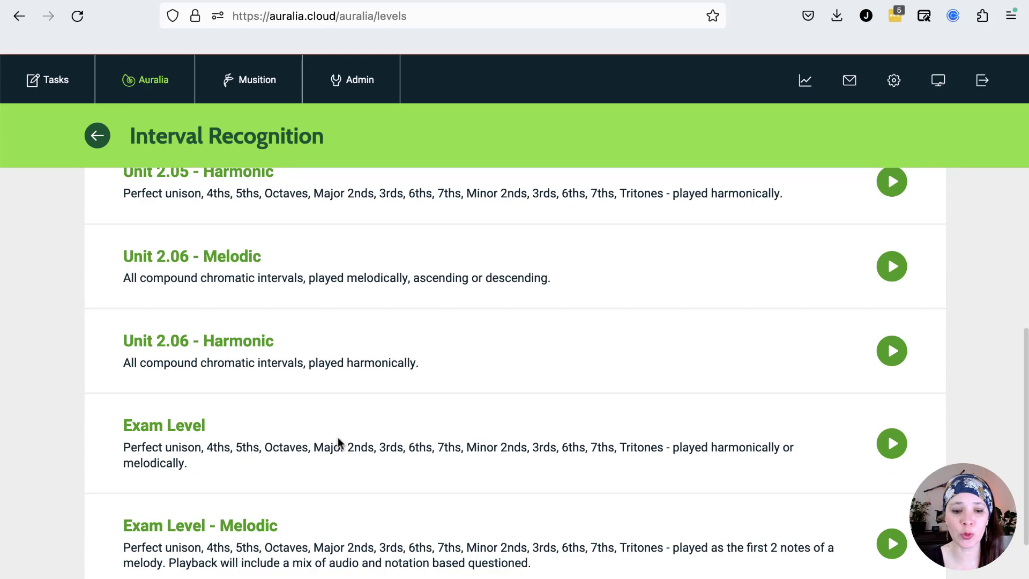
pyautogui.scroll(-1, 339, 444)
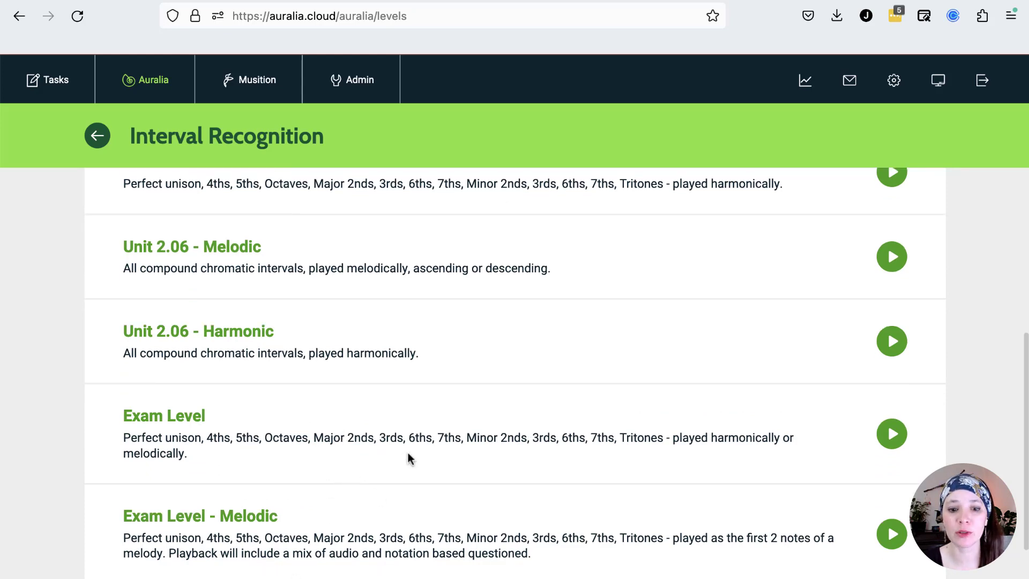
pyautogui.scroll(6, 408, 457)
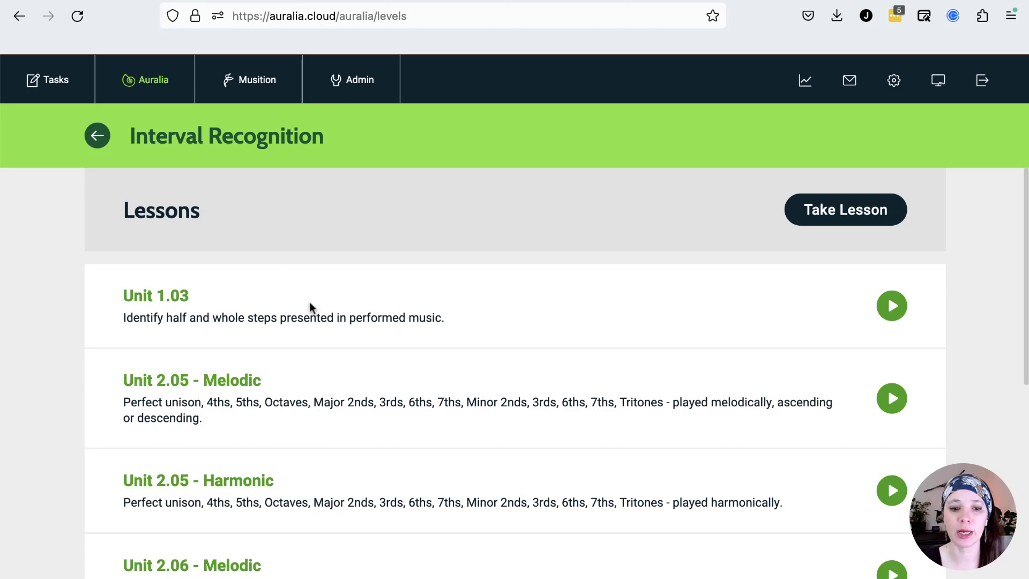
# Switch the Auralia syllabus to Theory & Aural I and review its Interval Recognition units.
pyautogui.click(177, 100)
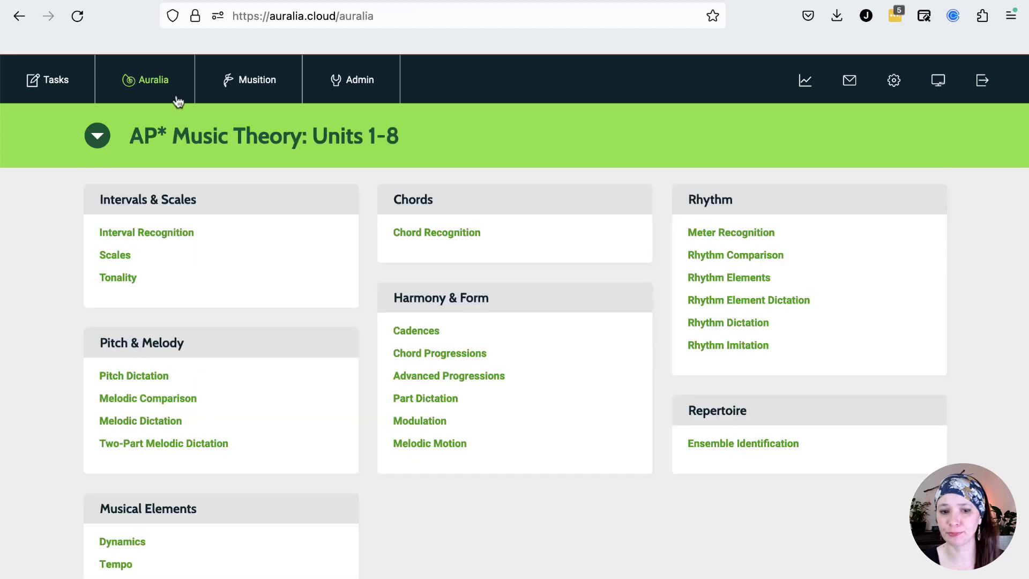
pyautogui.click(149, 140)
pyautogui.click(215, 383)
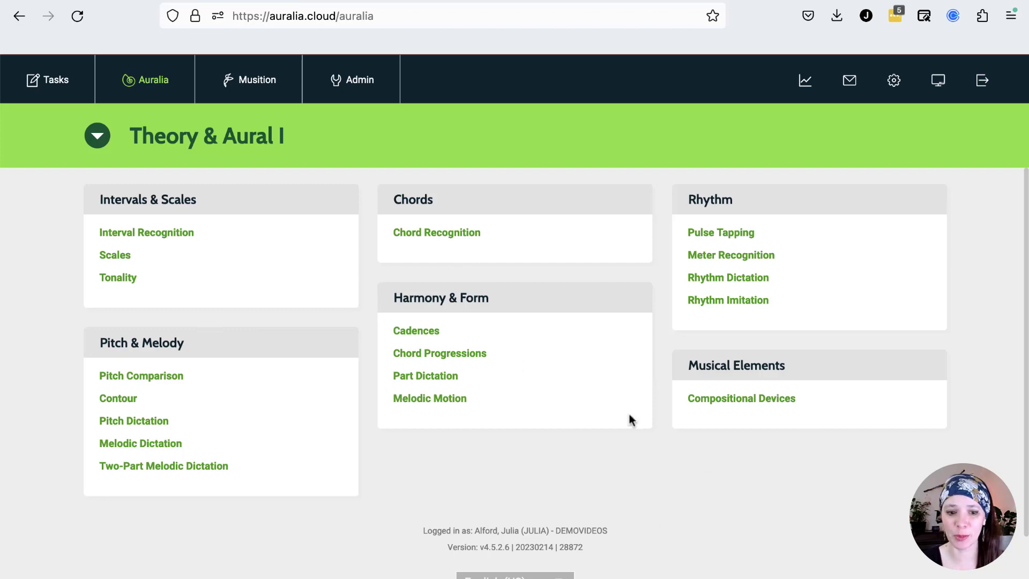
pyautogui.click(182, 236)
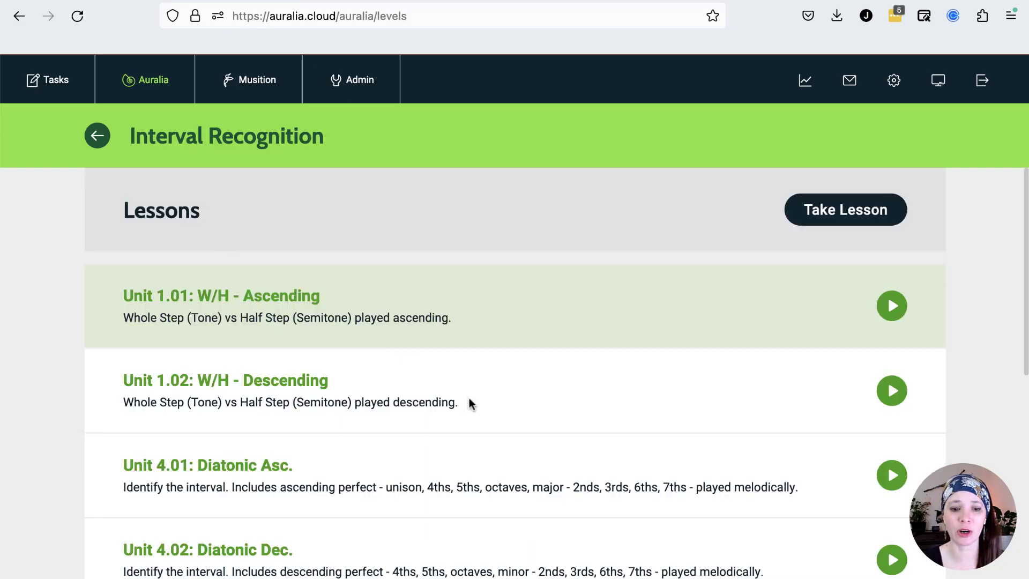
pyautogui.scroll(-4, 470, 401)
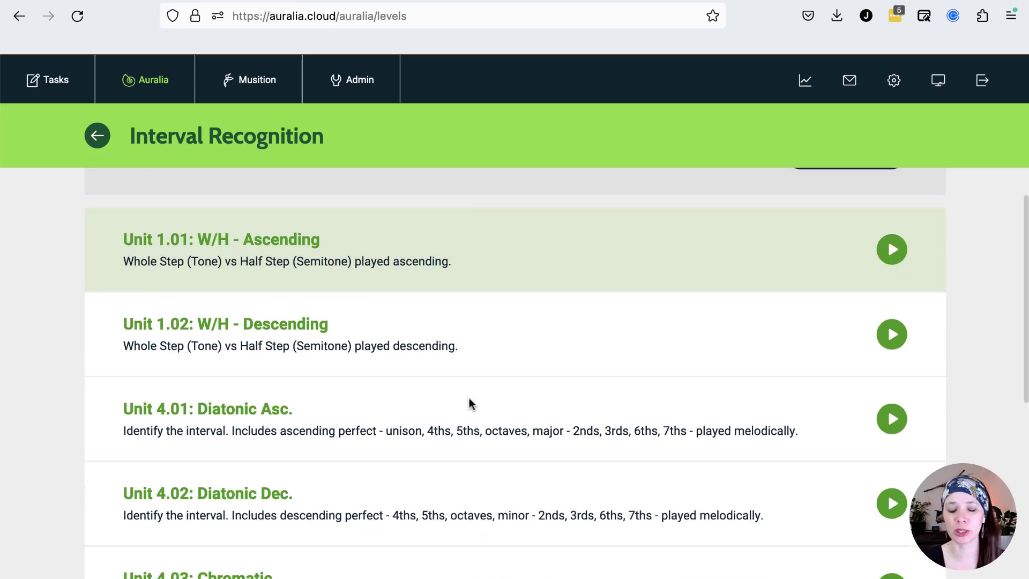
pyautogui.scroll(-5, 469, 402)
pyautogui.scroll(8, 469, 402)
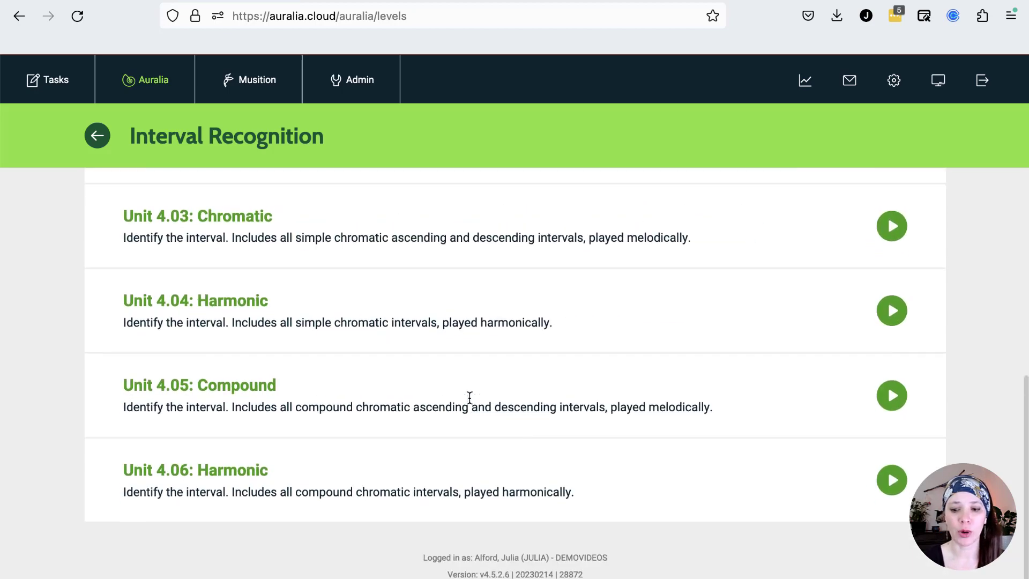
pyautogui.click(97, 135)
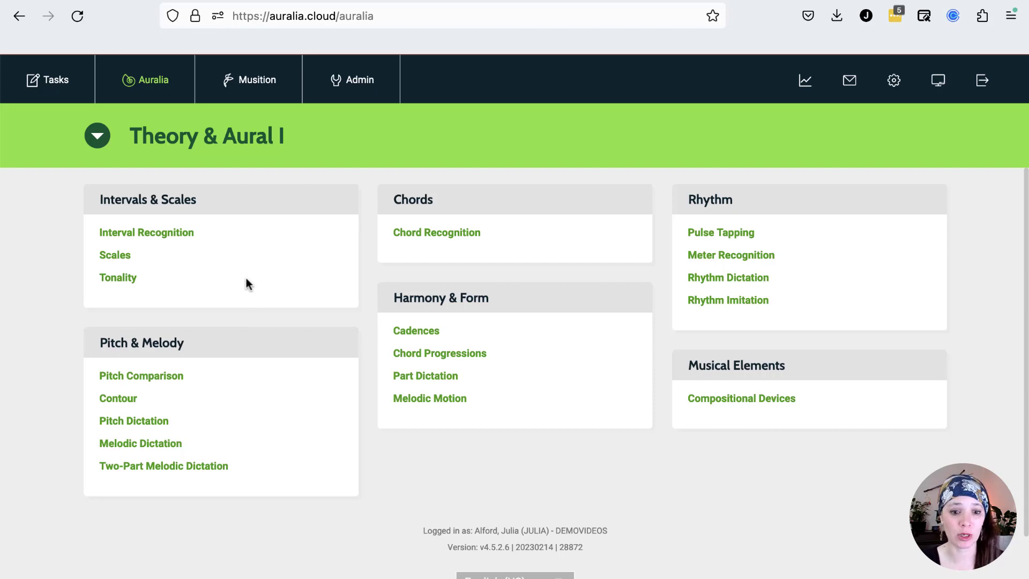
pyautogui.click(188, 234)
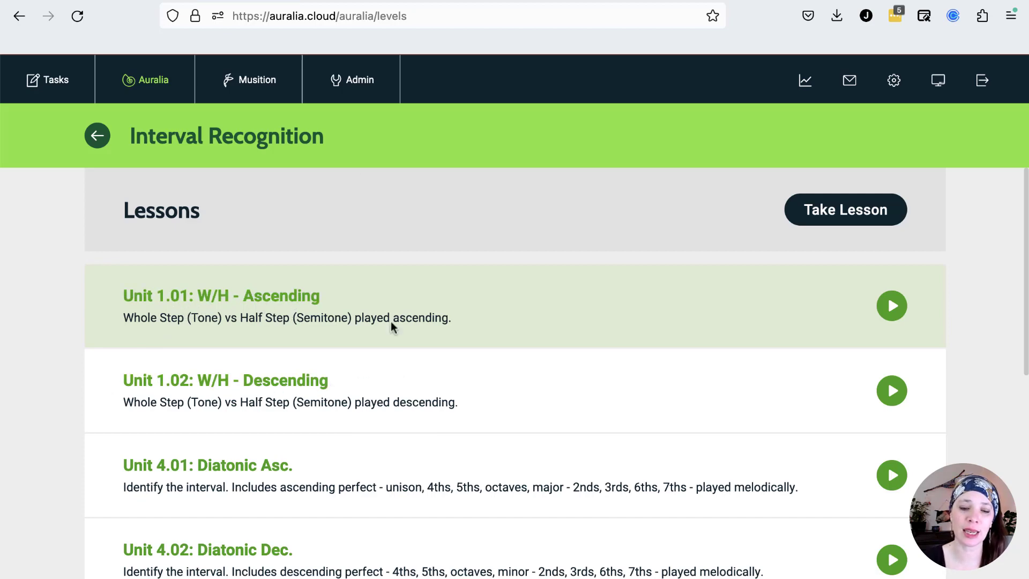
# Open the Intervals lesson in Musition and page from the Introduction through to Perfect Intervals.
pyautogui.click(250, 86)
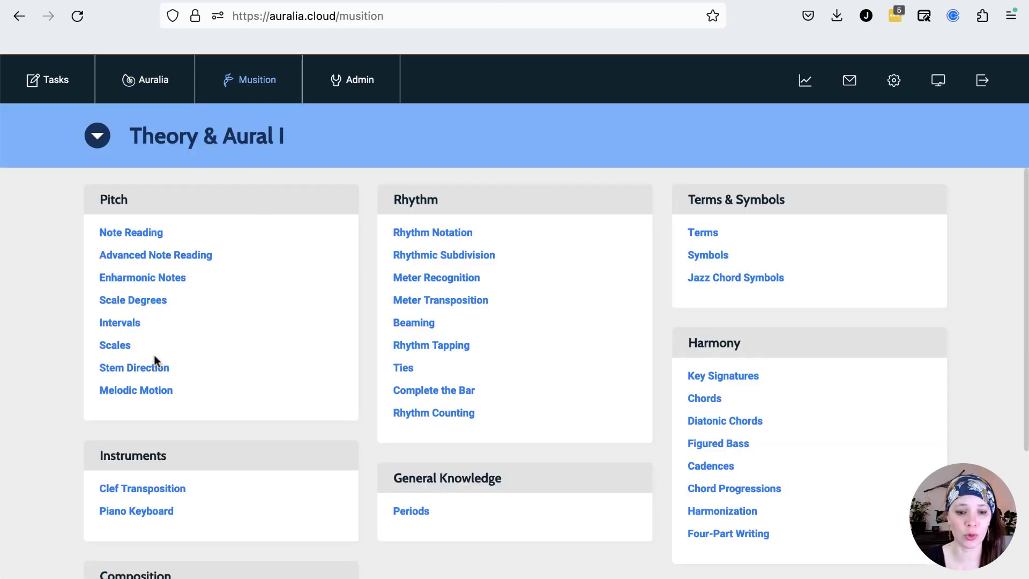
pyautogui.click(134, 325)
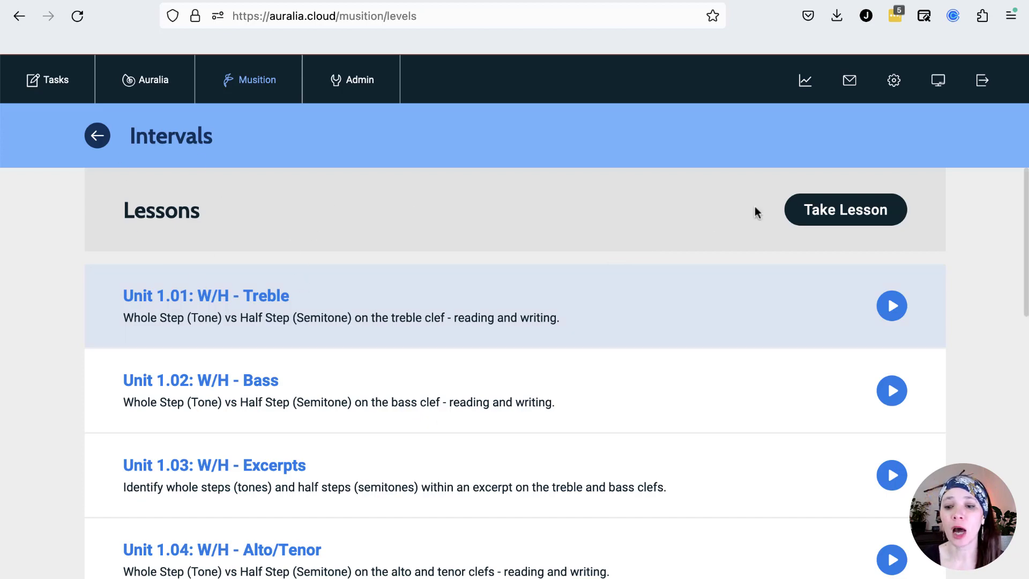
pyautogui.click(845, 210)
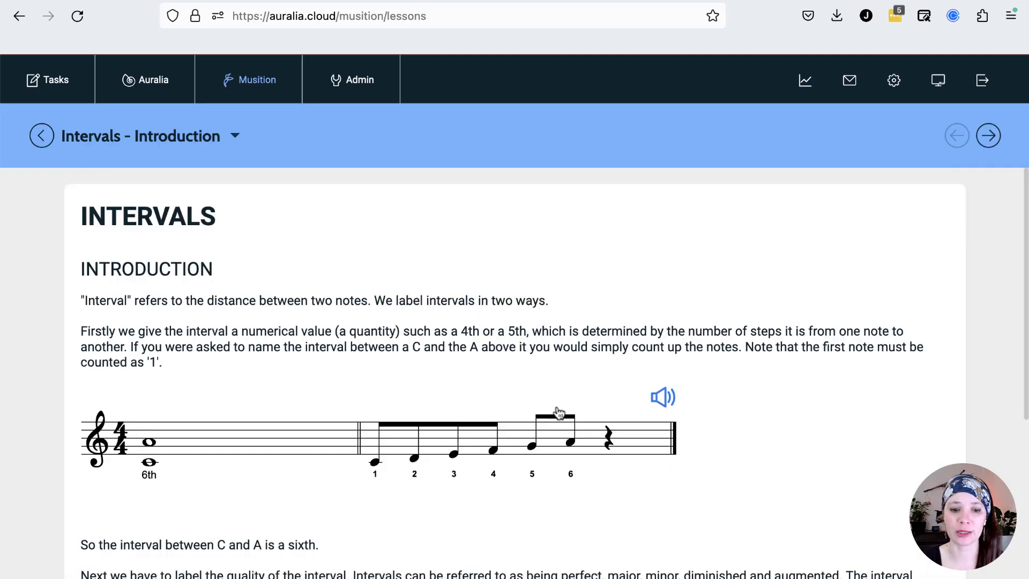
pyautogui.click(988, 137)
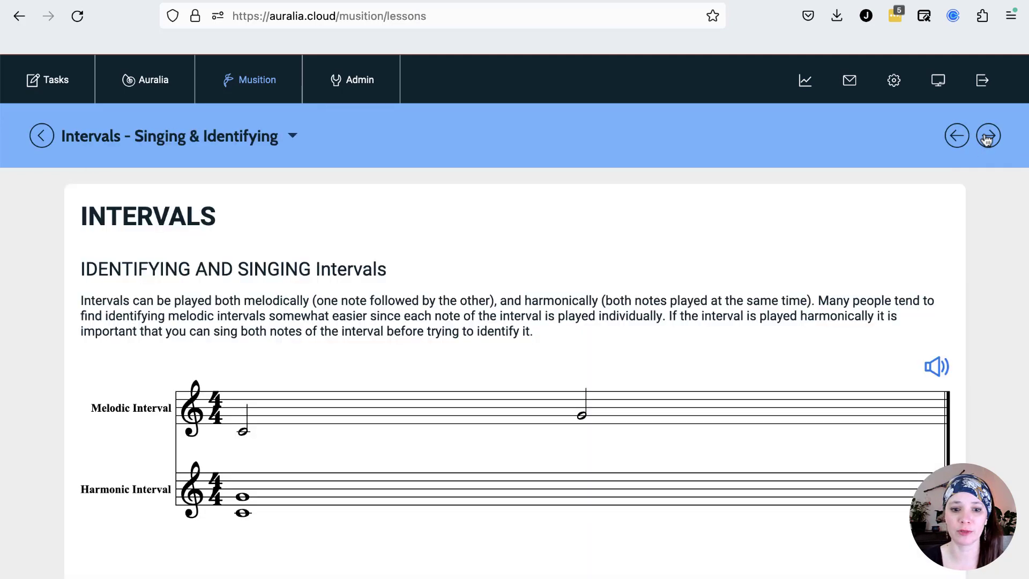
pyautogui.click(989, 137)
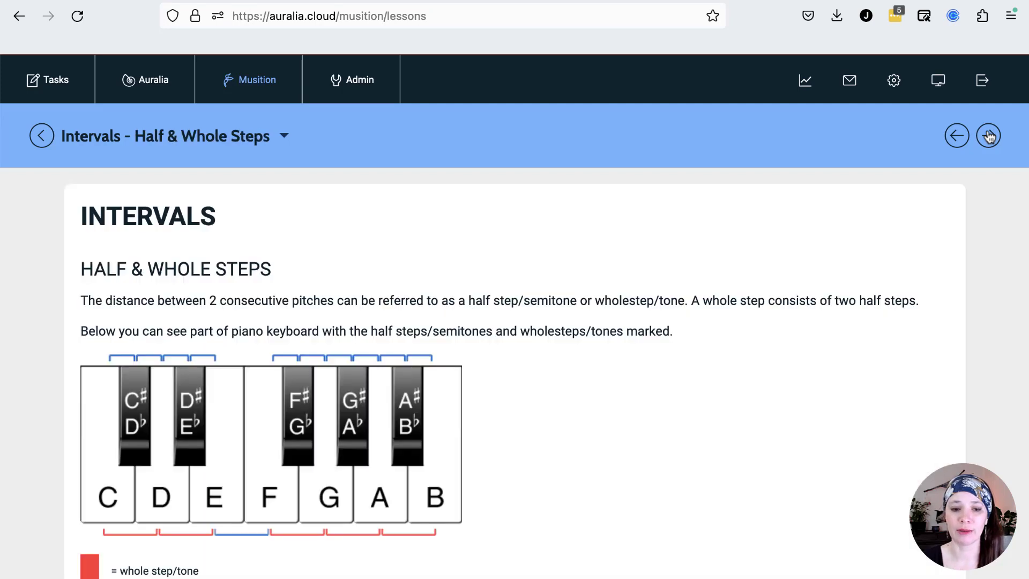
pyautogui.click(989, 137)
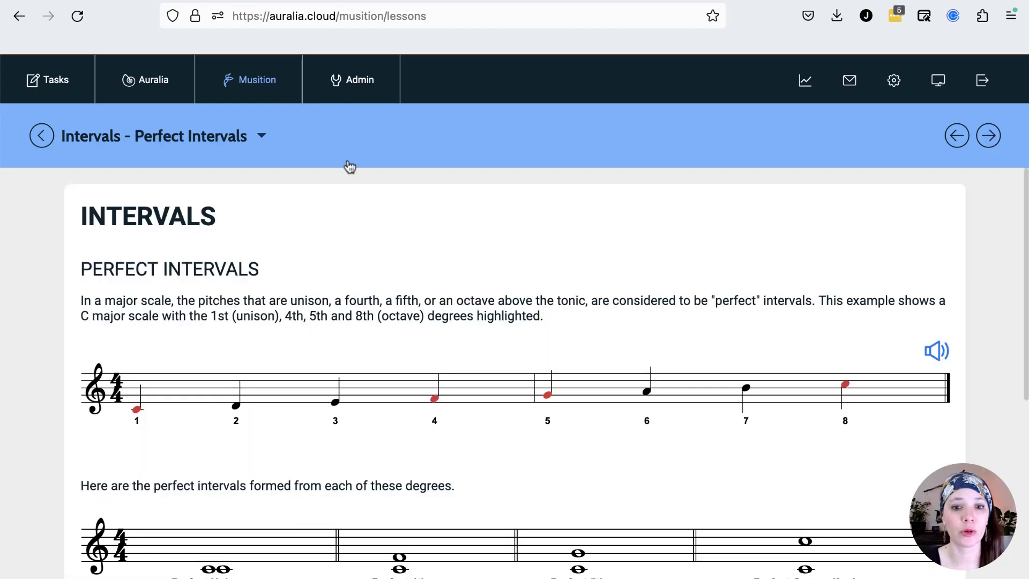
# Leave the Musition lesson for the Auralia syllabus, and open the People section of Admin.
pyautogui.click(180, 90)
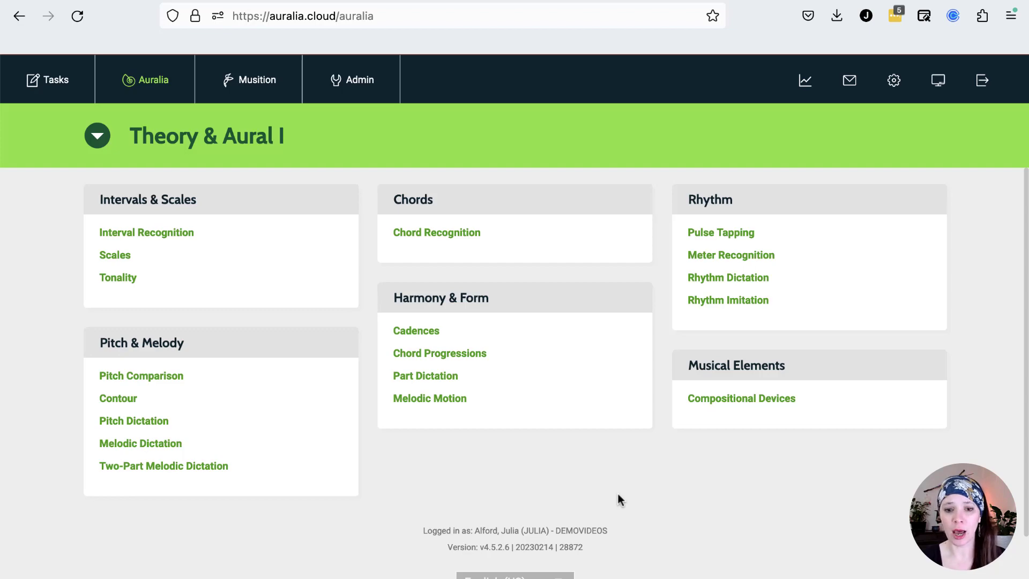
pyautogui.click(353, 85)
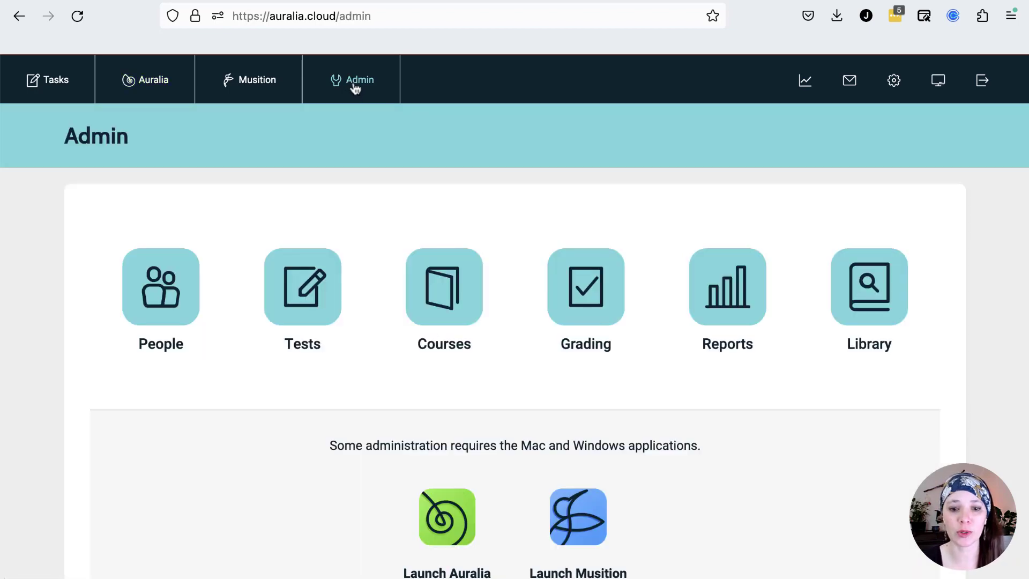
pyautogui.click(165, 284)
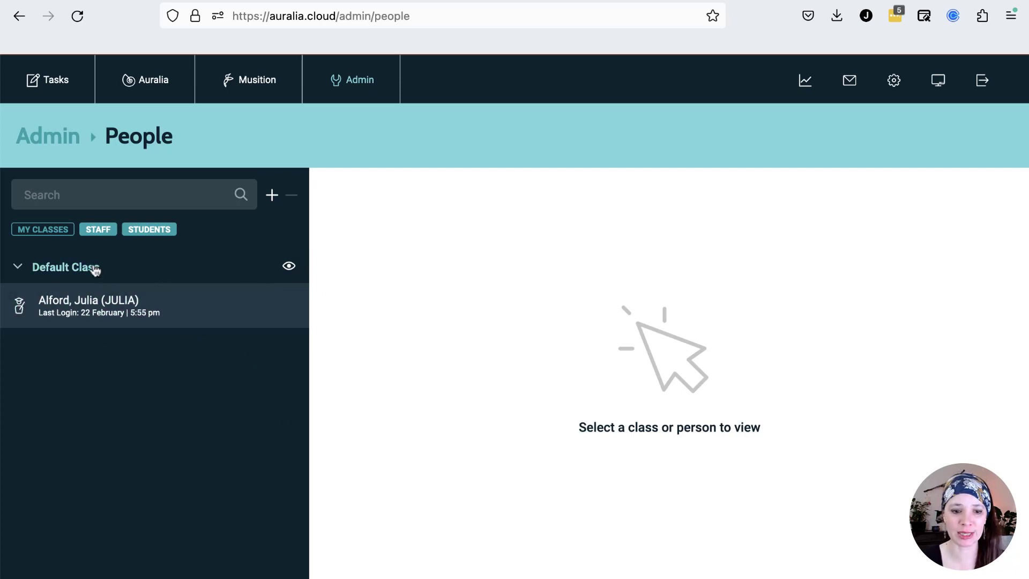
# Open the Default Class for editing and expand its Practice Syllabi to review the available syllabuses.
pyautogui.click(290, 268)
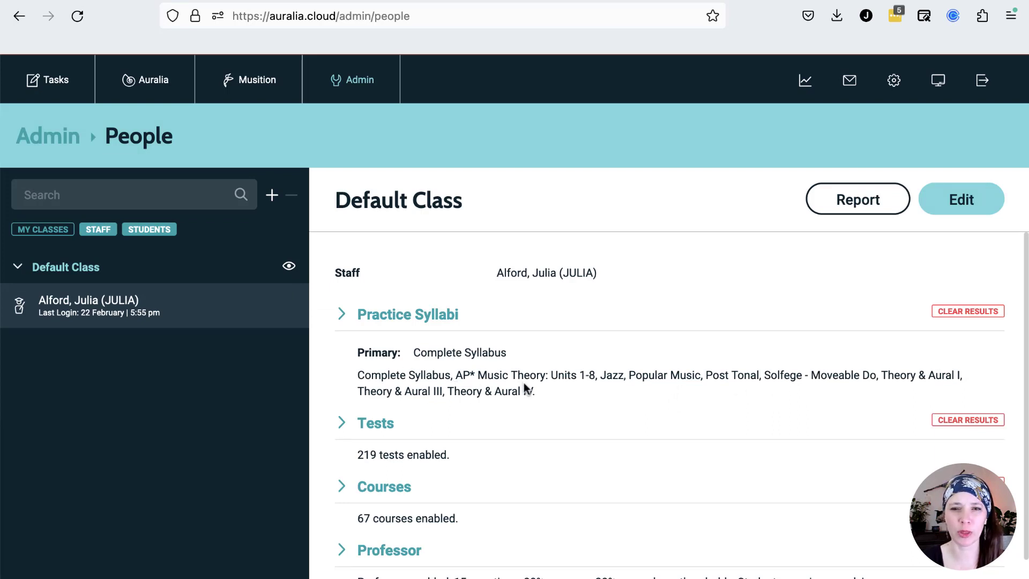
pyautogui.click(969, 214)
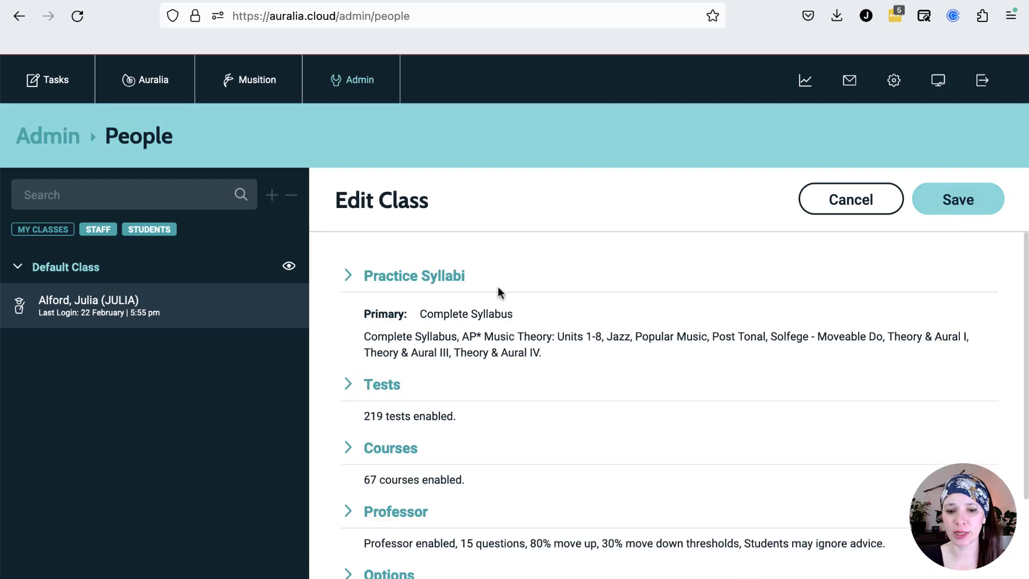
pyautogui.click(464, 283)
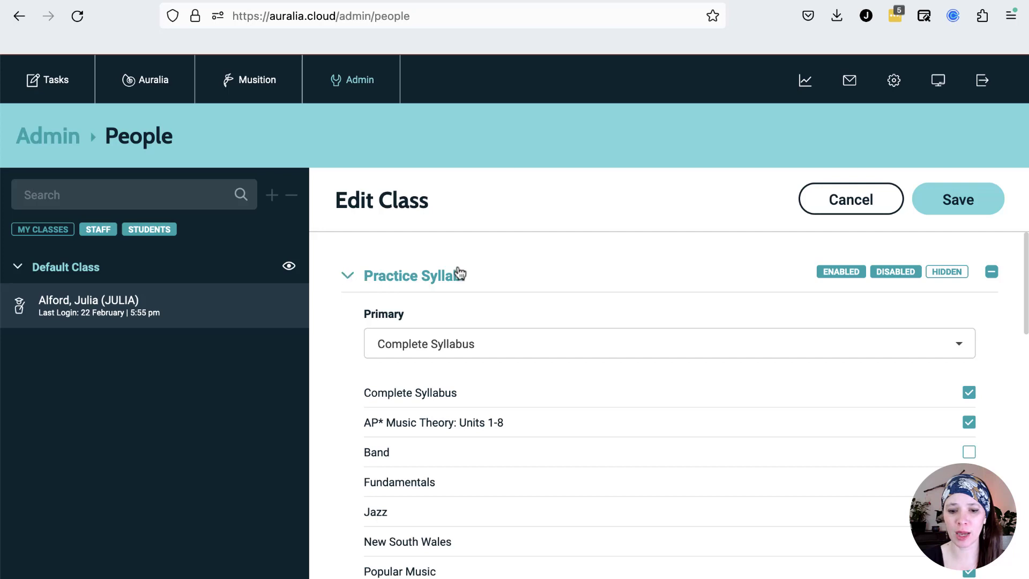
pyautogui.scroll(-3, 849, 417)
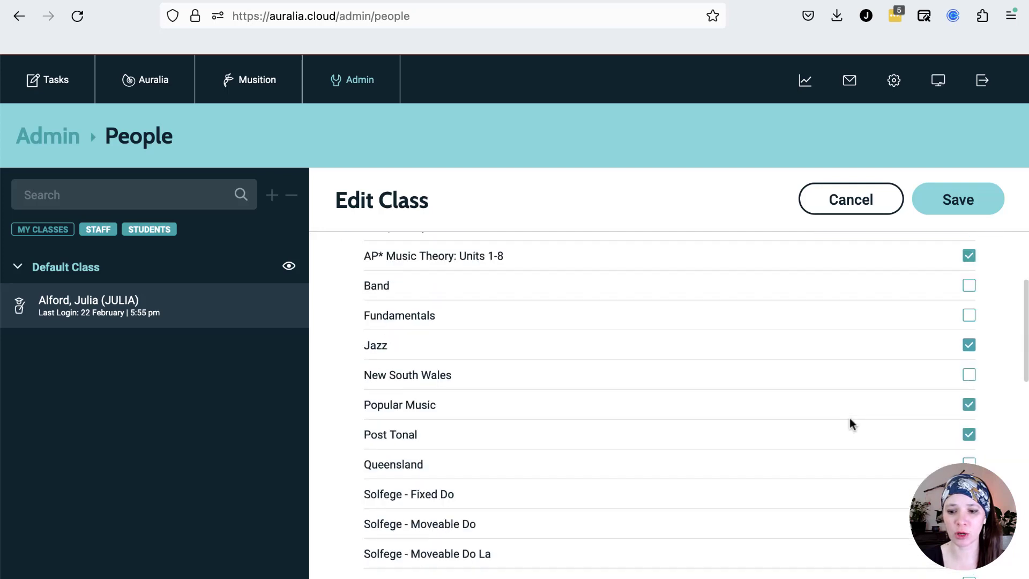
pyautogui.scroll(3, 850, 423)
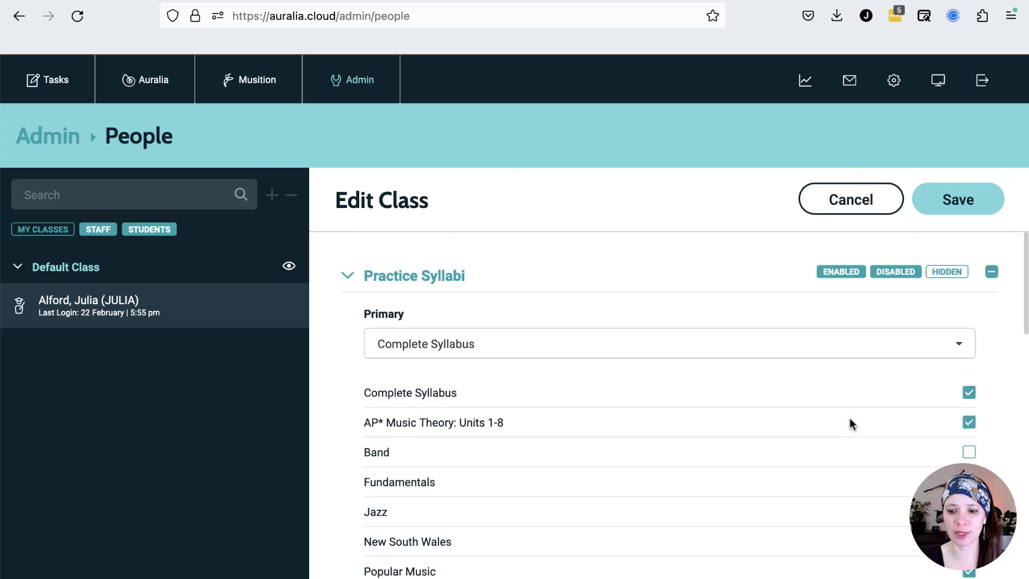
# Clear all of the class's practice syllabi, then enable only Popular Music, Jazz, Theory & Aural I and Complete Syllabus.
pyautogui.click(992, 273)
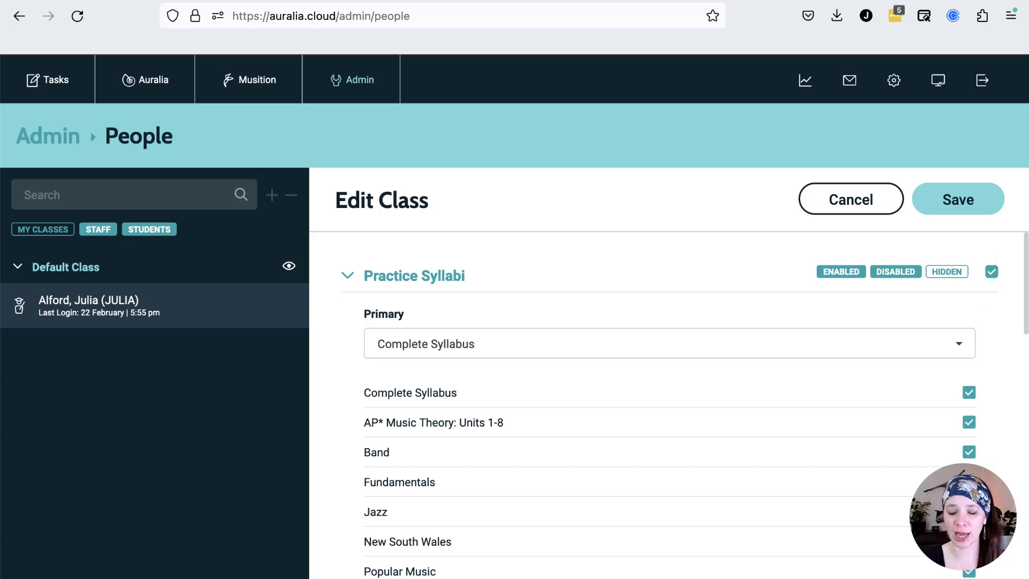
pyautogui.click(991, 272)
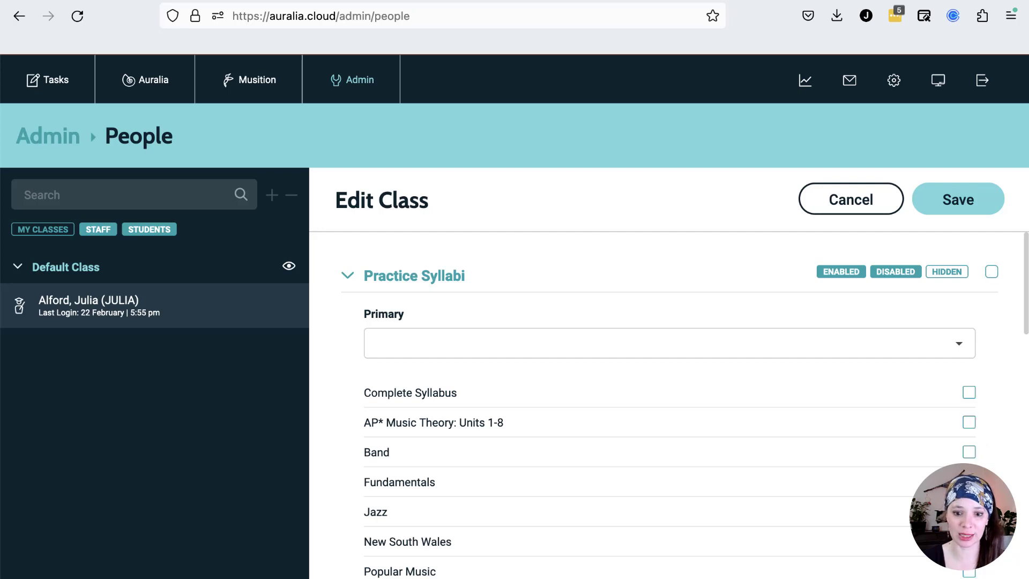
pyautogui.scroll(-2, 911, 485)
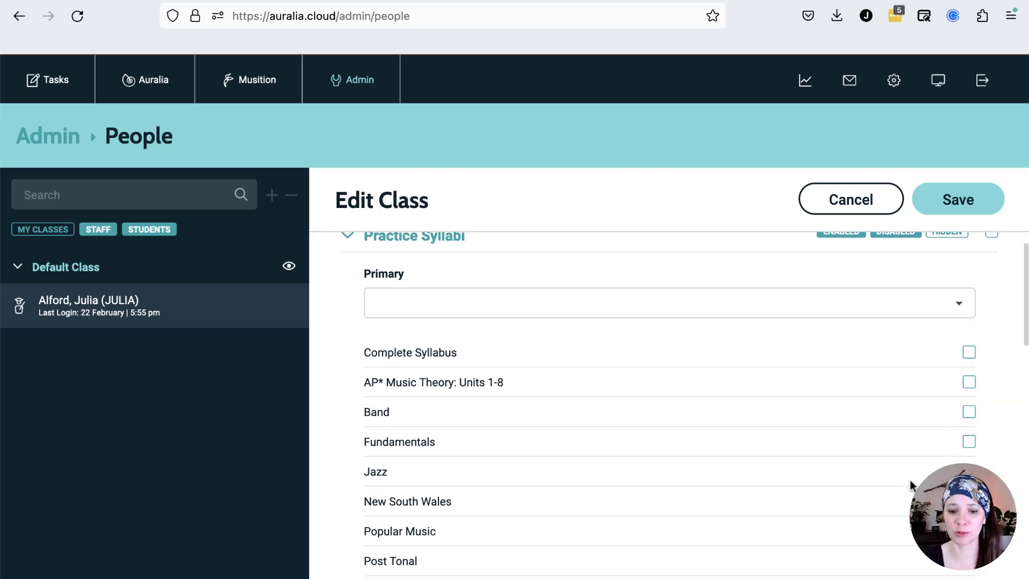
pyautogui.scroll(-6, 911, 485)
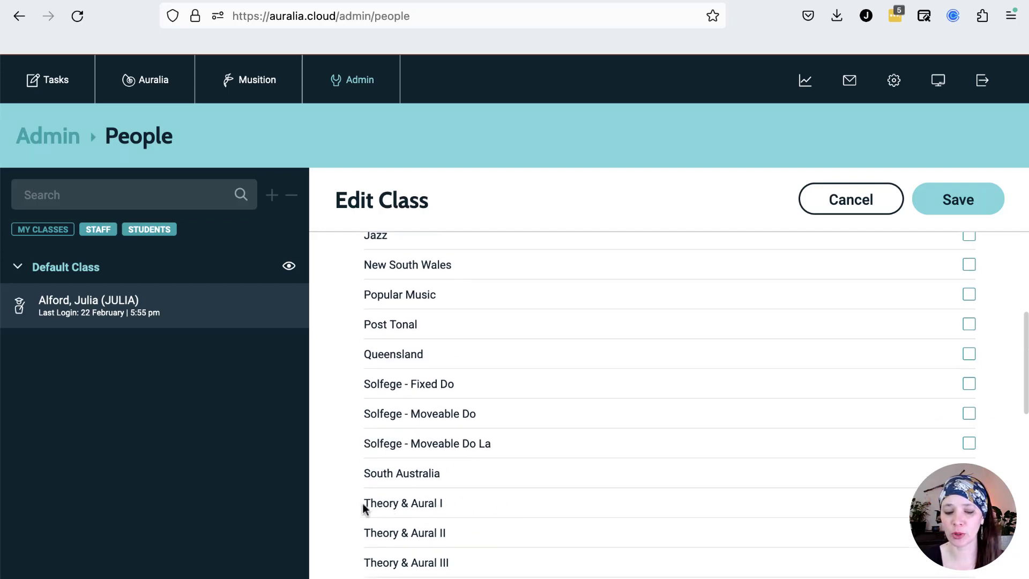
pyautogui.scroll(-1, 498, 516)
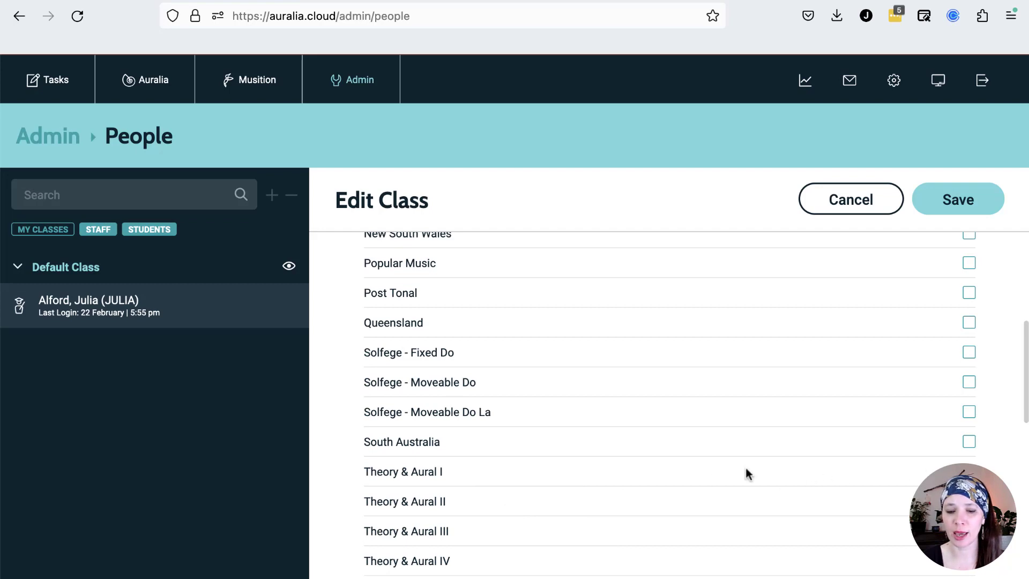
pyautogui.scroll(1, 746, 469)
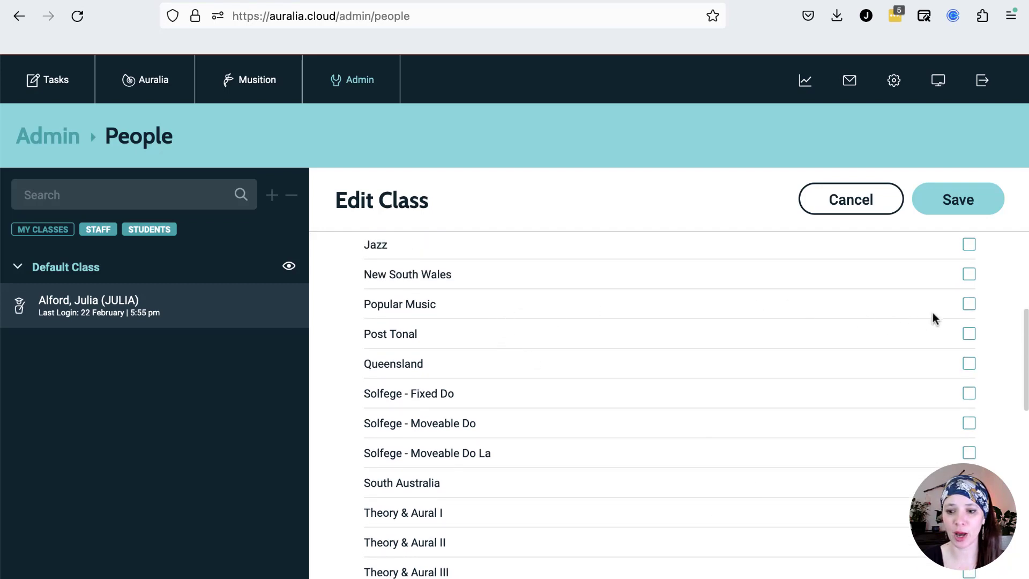
pyautogui.click(969, 304)
pyautogui.click(970, 245)
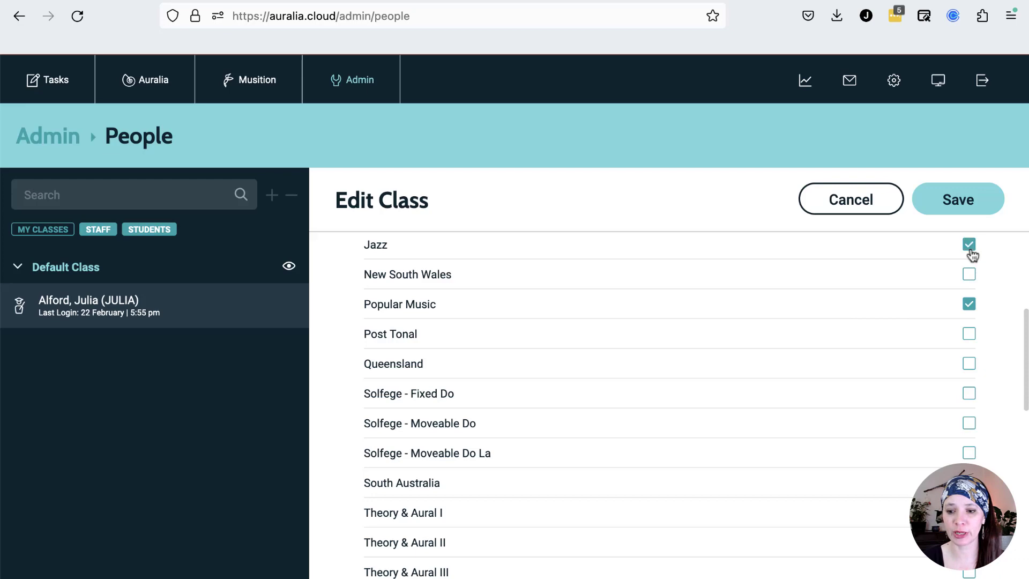
pyautogui.scroll(5, 660, 377)
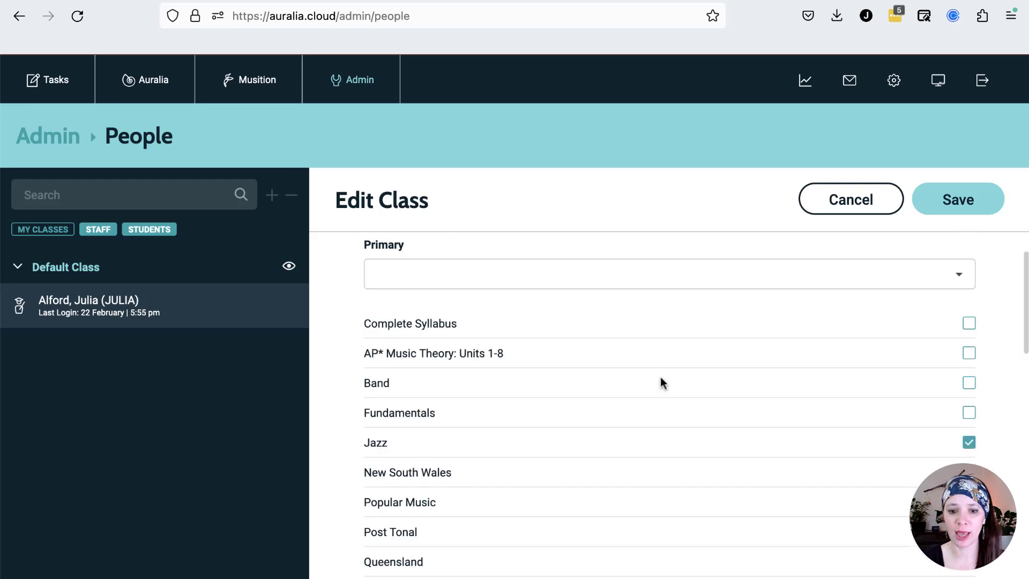
pyautogui.click(969, 324)
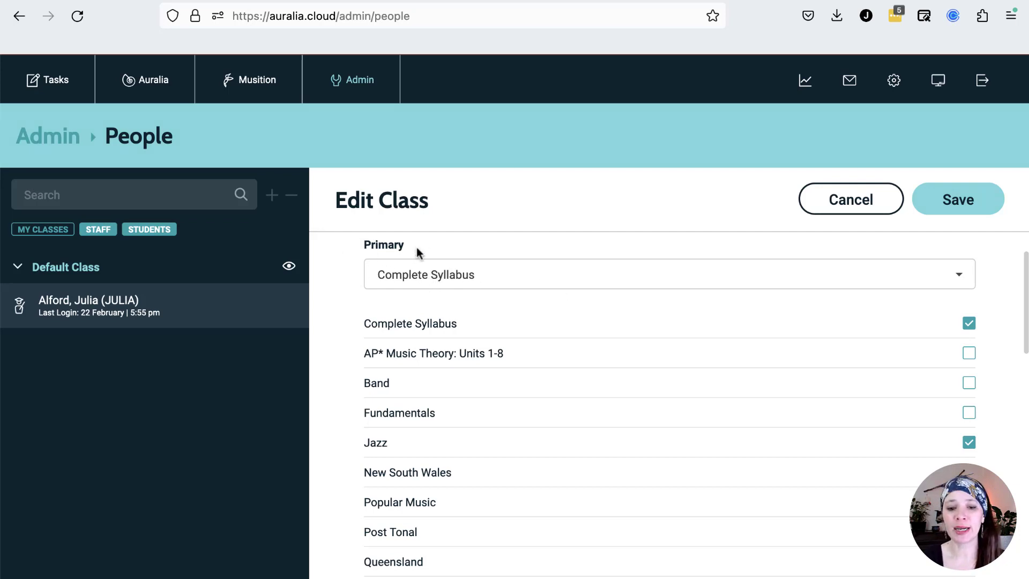
# Set the class's primary practice syllabus to Theory & Aural I and save the class.
pyautogui.click(406, 282)
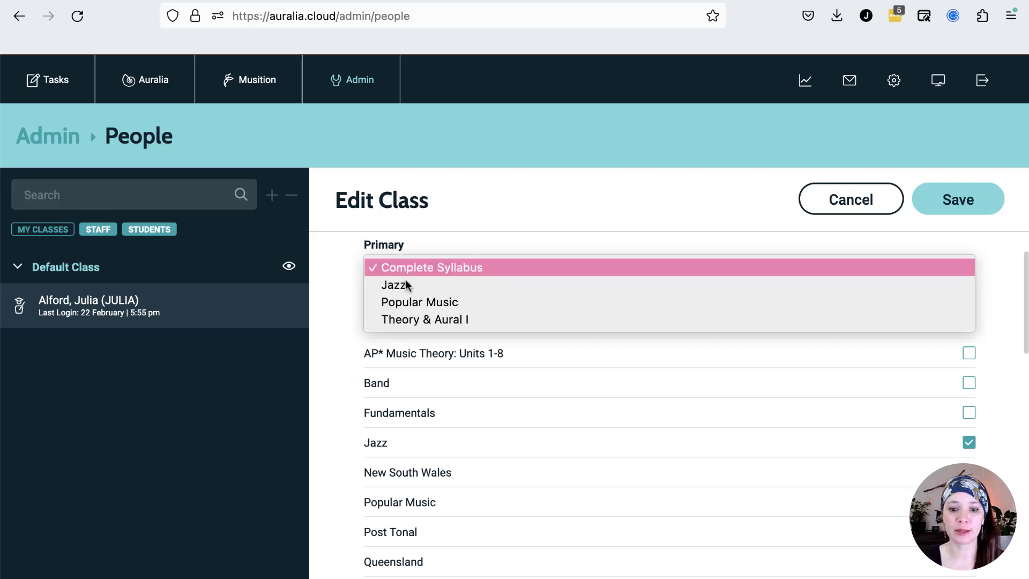
pyautogui.click(377, 254)
pyautogui.click(384, 274)
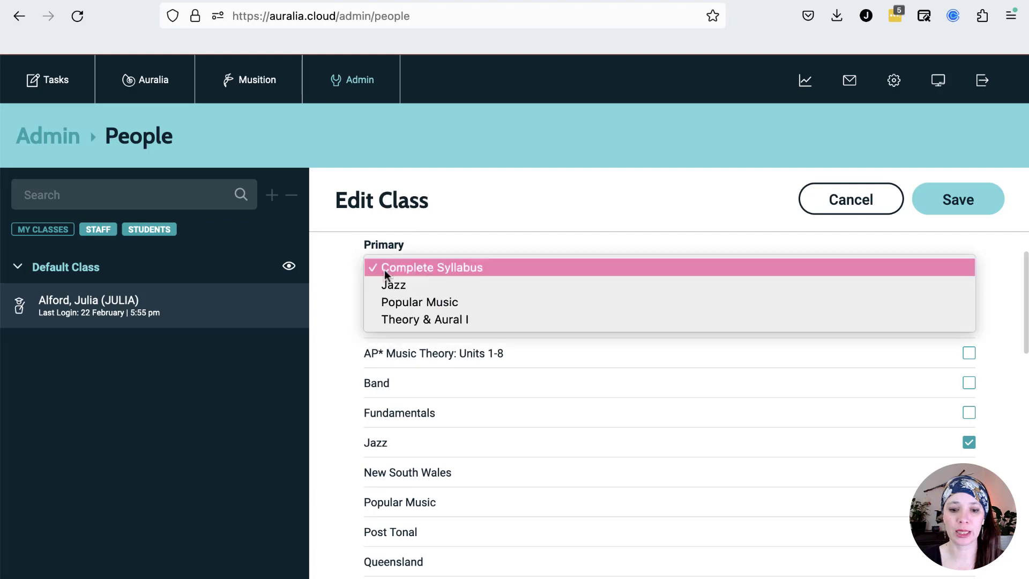
pyautogui.click(446, 321)
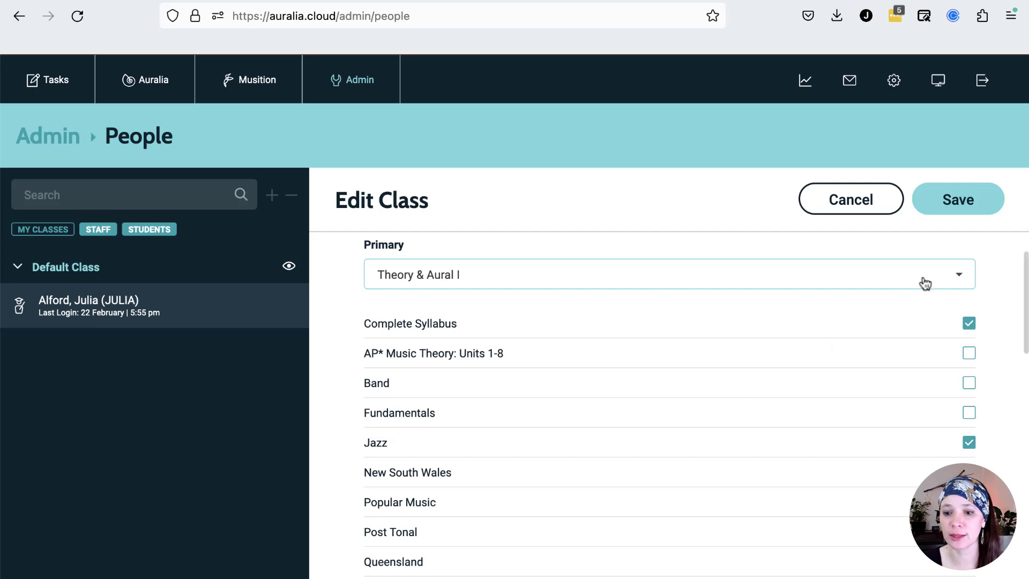
pyautogui.click(967, 207)
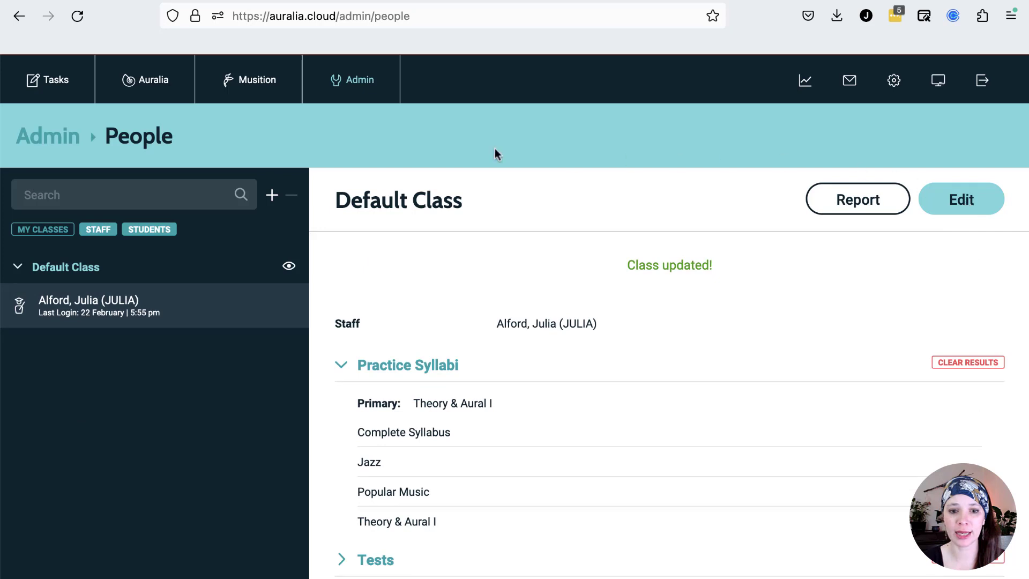
# Check the selectable syllabuses in Auralia and the default syllabus's topics in Musition, then return to Auralia.
pyautogui.click(161, 100)
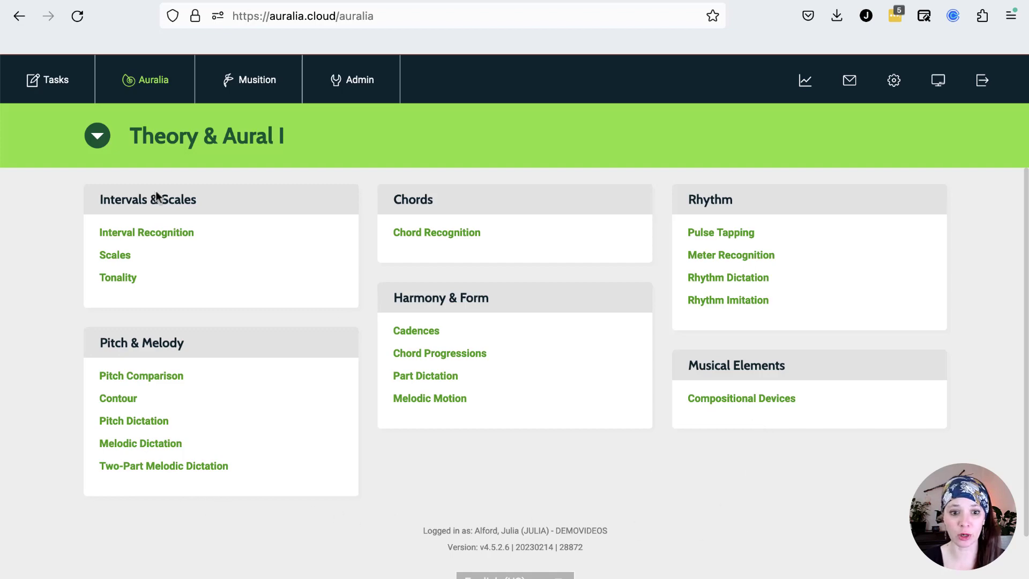
pyautogui.click(97, 135)
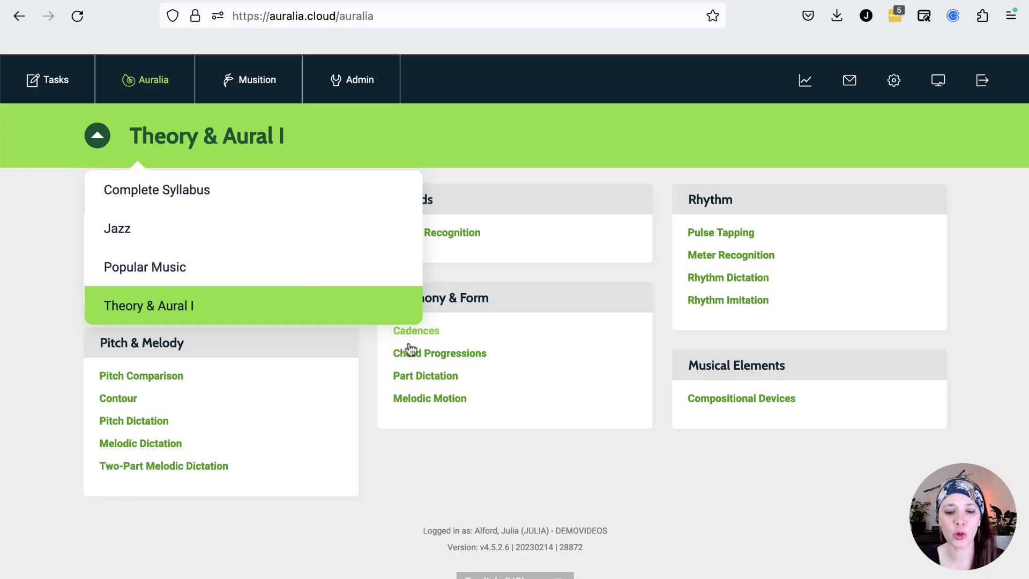
pyautogui.click(566, 464)
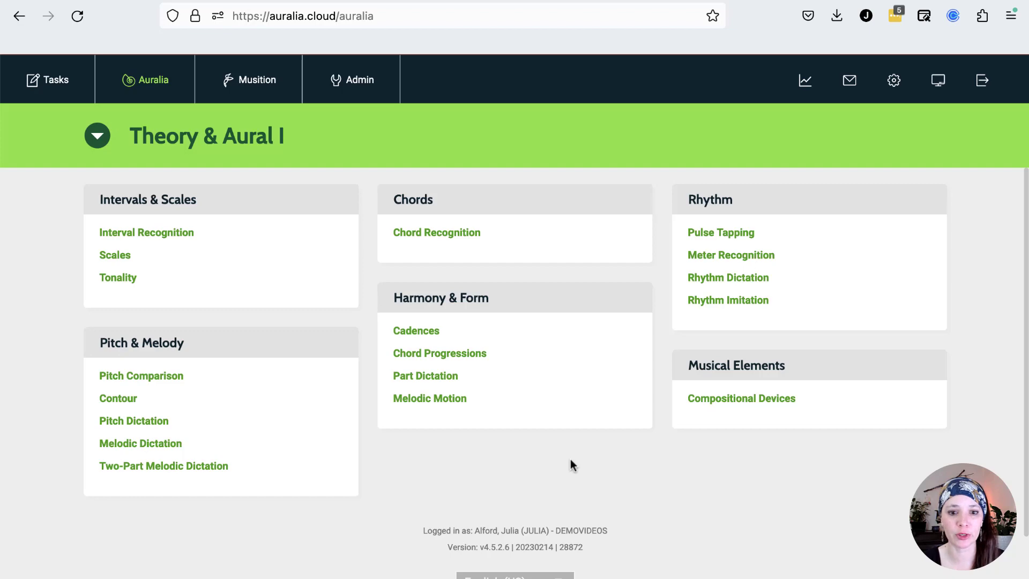
pyautogui.click(257, 85)
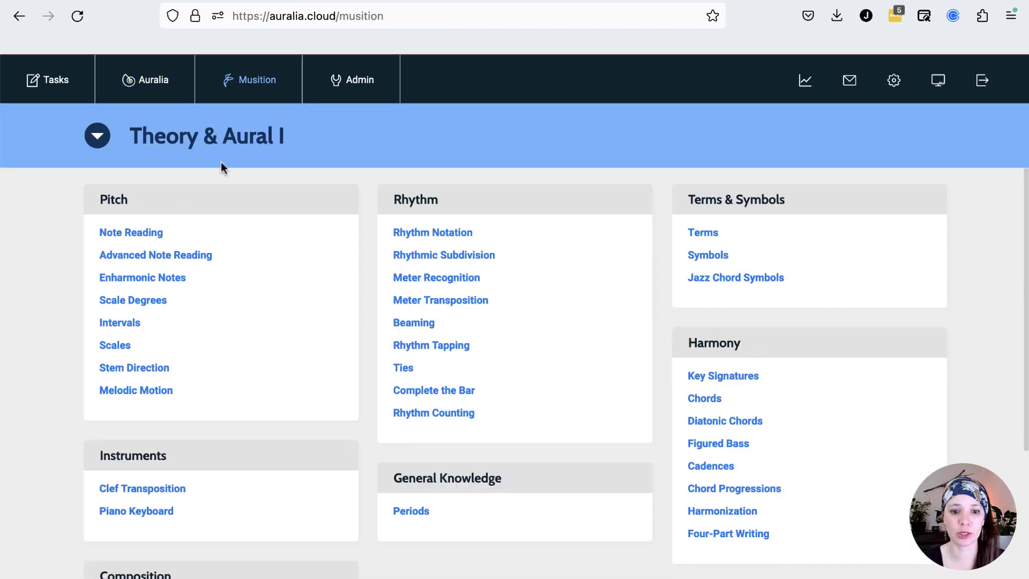
pyautogui.scroll(-3, 421, 413)
pyautogui.scroll(3, 421, 409)
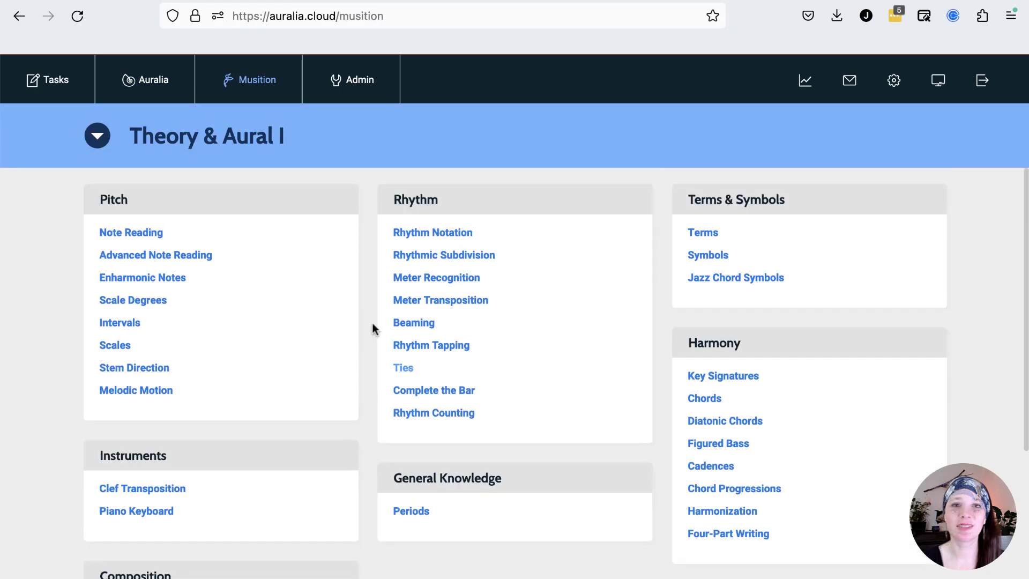
pyautogui.click(146, 81)
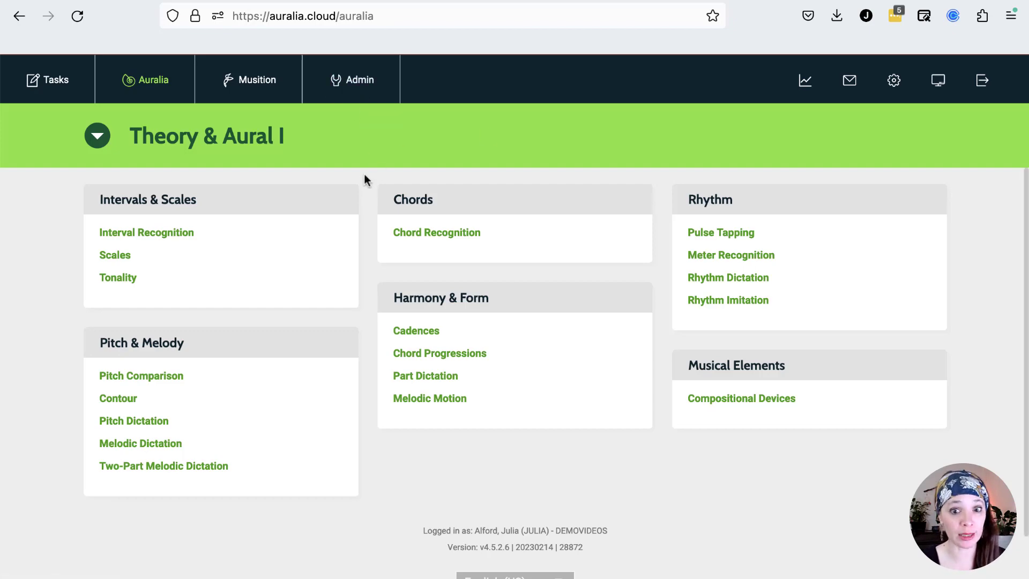
# Return to the Admin overview and launch the Auralia desktop application from it.
pyautogui.click(368, 88)
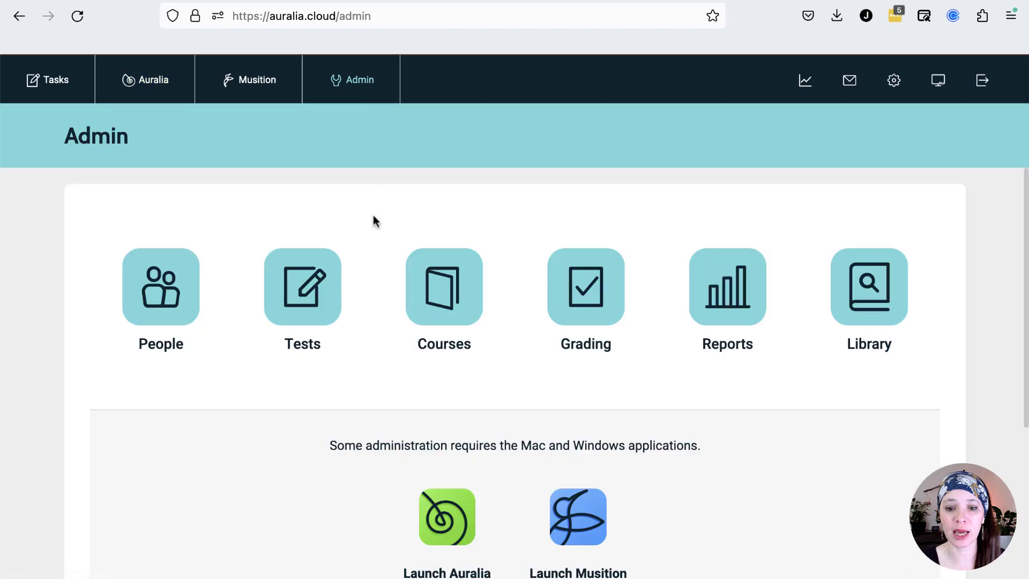
pyautogui.scroll(-3, 399, 365)
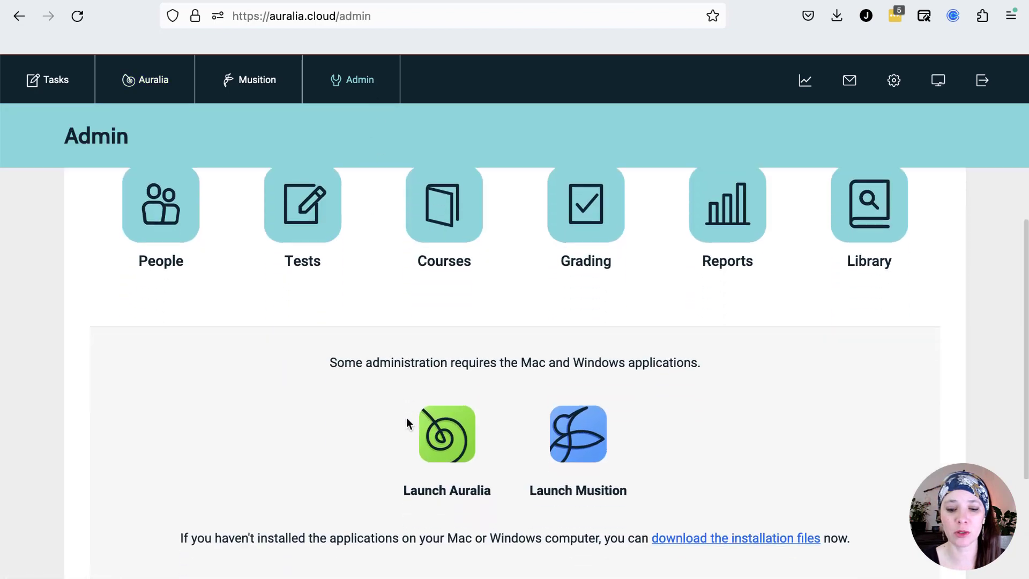
pyautogui.scroll(-5, 407, 419)
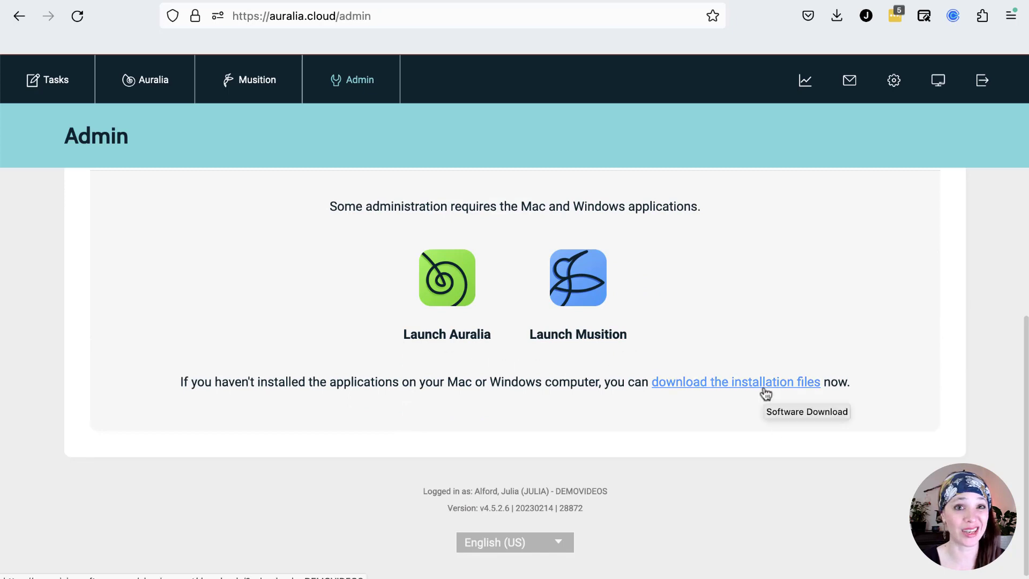
pyautogui.click(465, 308)
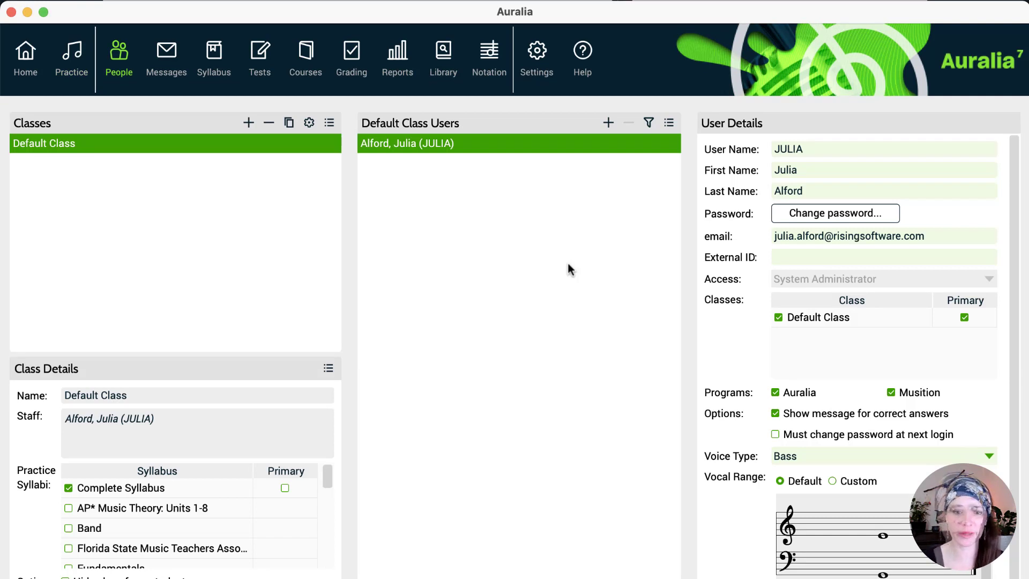
# Look through the syllabuses and topics in Syllabus administration, and show only topics that have levels for the Theory & Aural I syllabus.
pyautogui.click(218, 66)
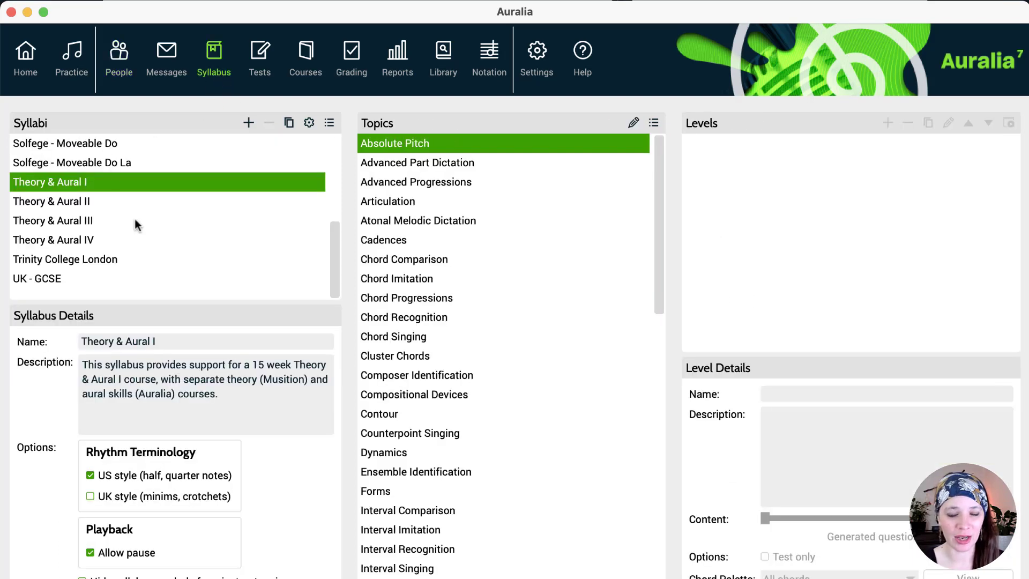
pyautogui.scroll(5, 135, 220)
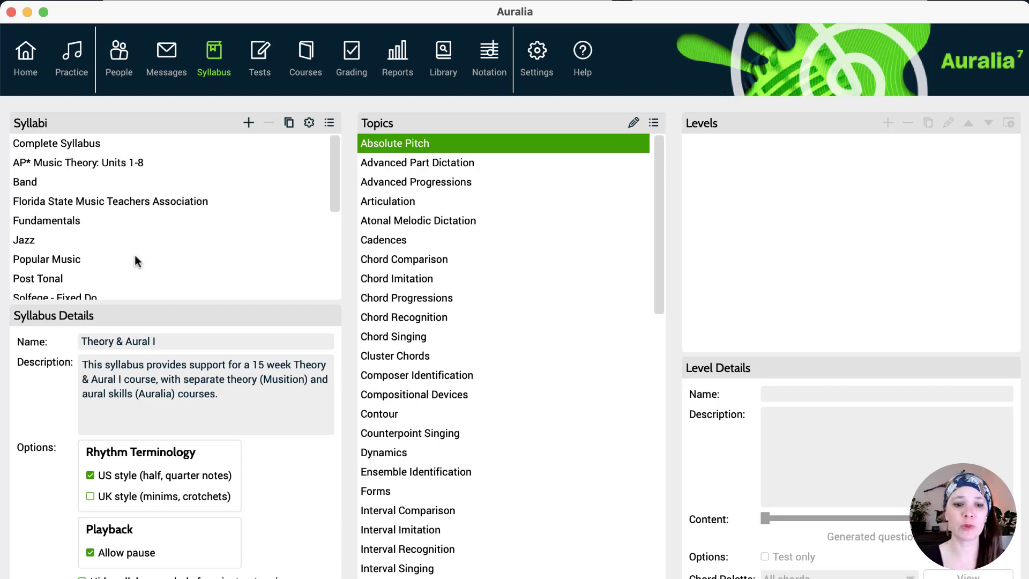
pyautogui.scroll(-3, 134, 259)
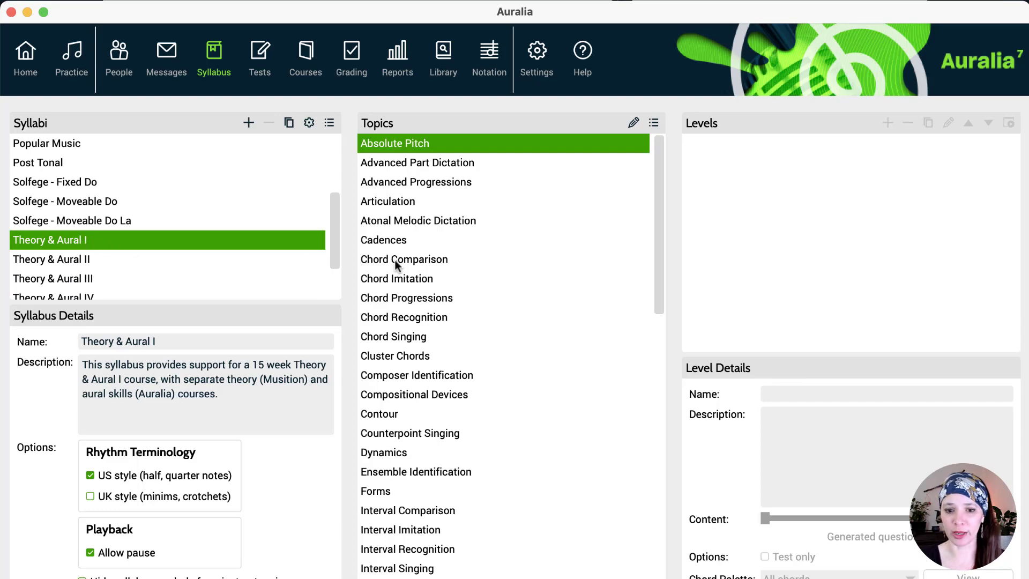
pyautogui.scroll(-10, 477, 460)
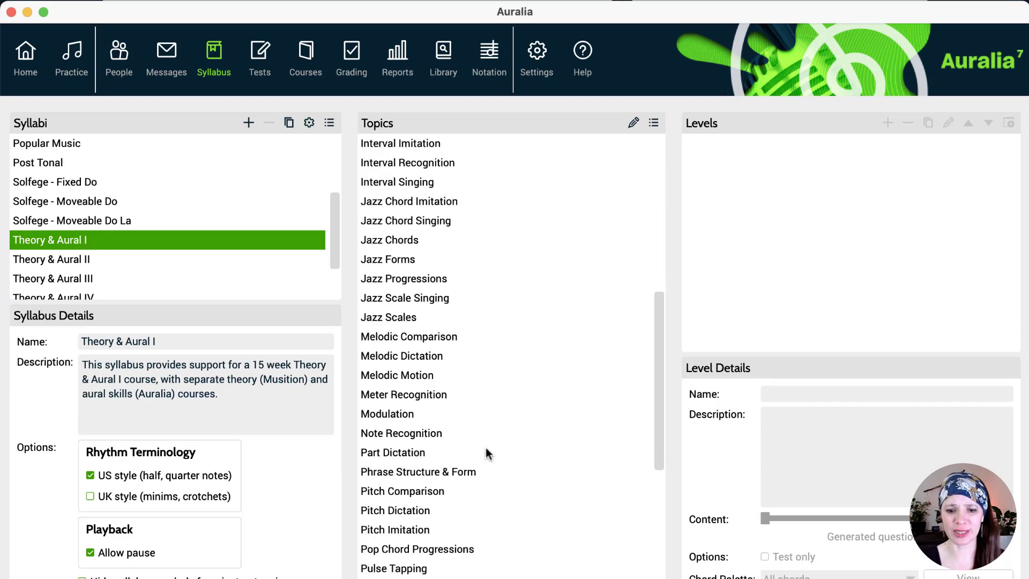
pyautogui.scroll(10, 485, 448)
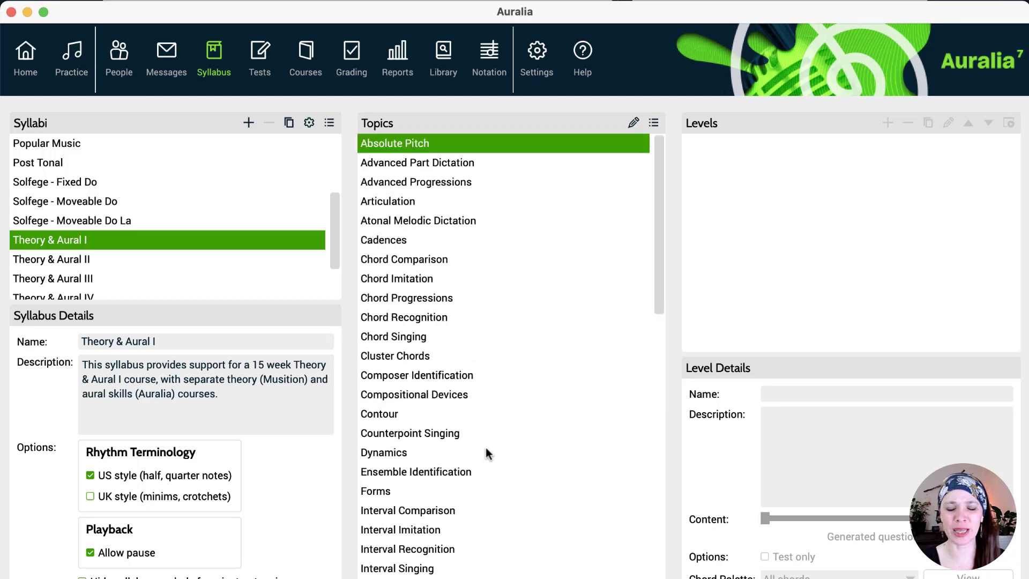
pyautogui.click(654, 123)
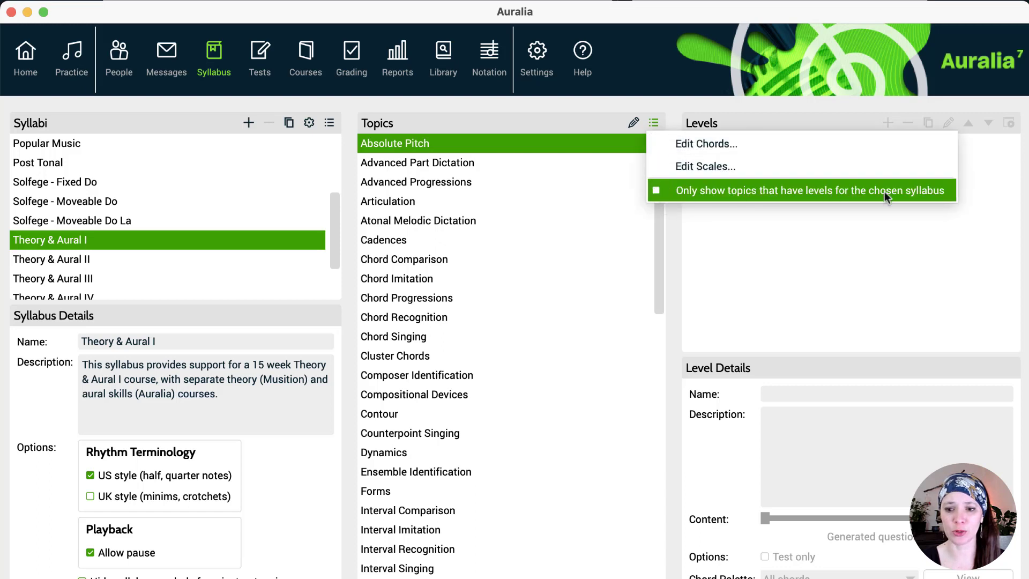
pyautogui.click(656, 192)
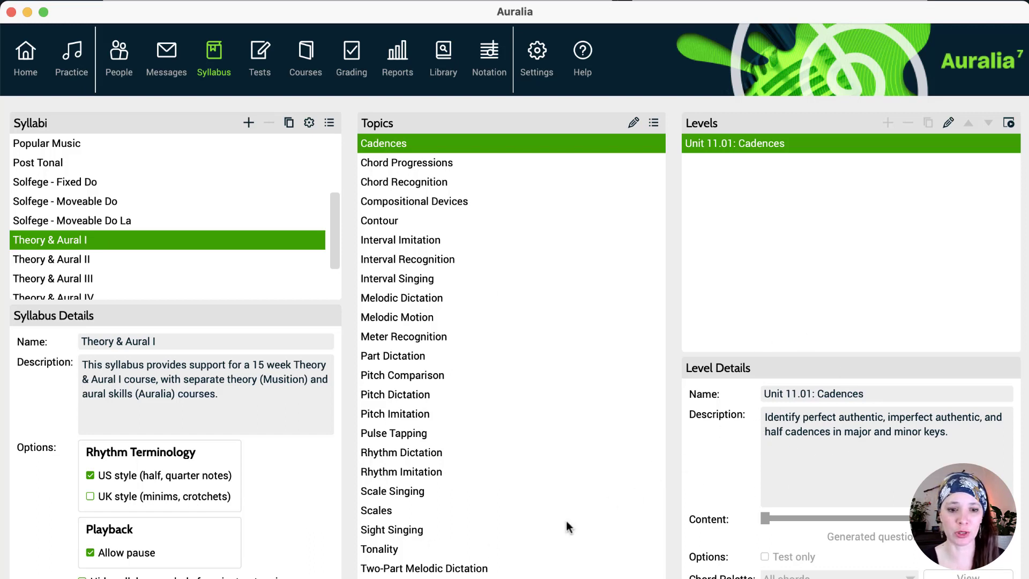
# Make a copy of the Theory & Aural I syllabus and dismiss the notice about class availability.
pyautogui.click(289, 123)
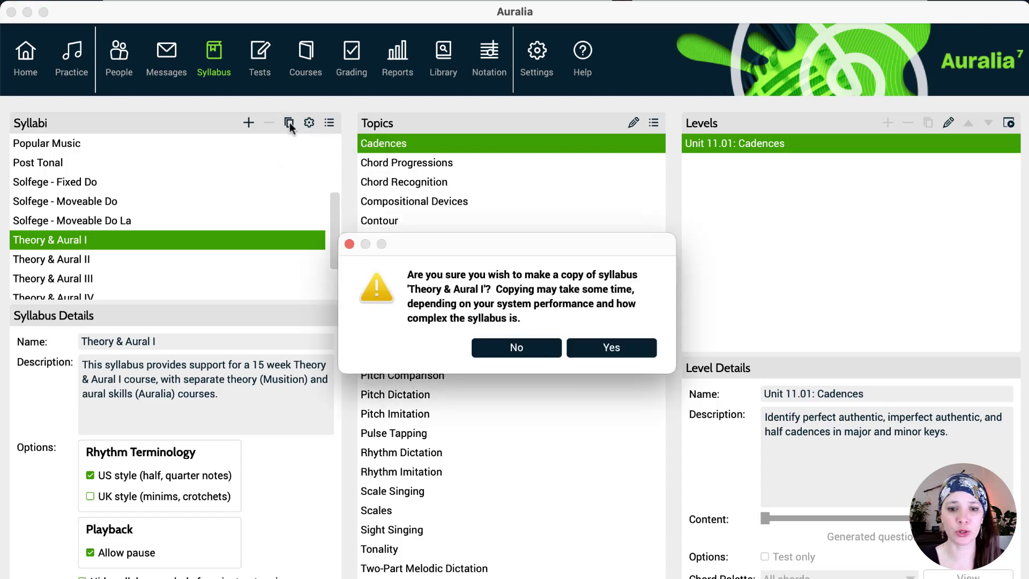
pyautogui.click(631, 350)
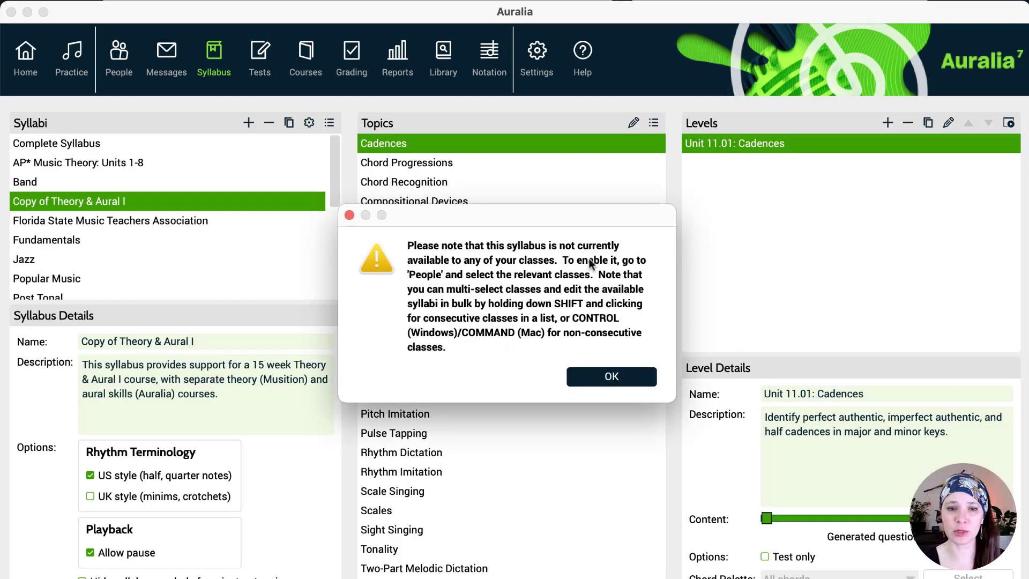
pyautogui.click(628, 379)
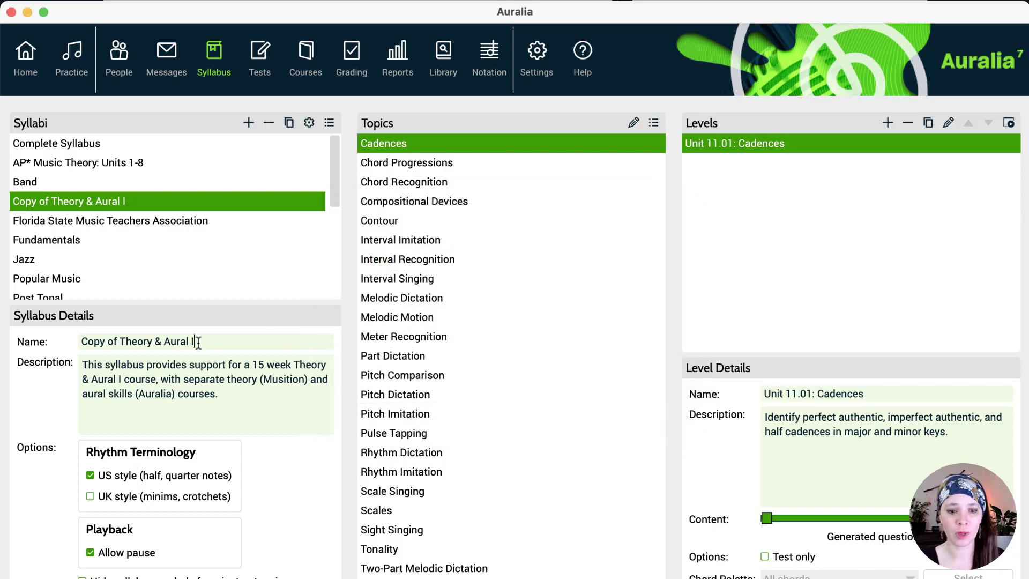
# Rename the copied syllabus as 1. MUS 101.
pyautogui.moveTo(201, 342); pyautogui.dragTo(63, 342)
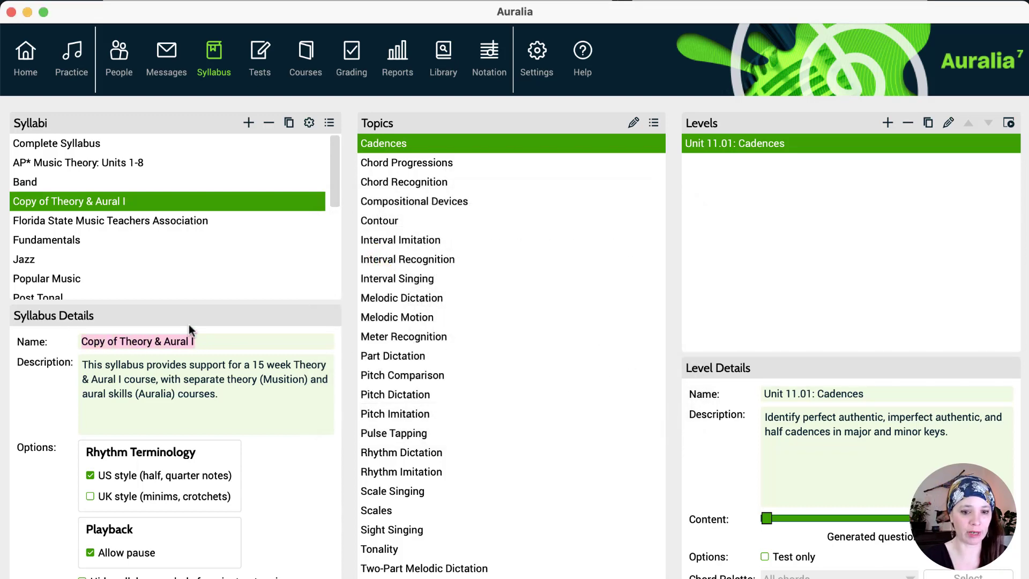
pyautogui.write('MUS')
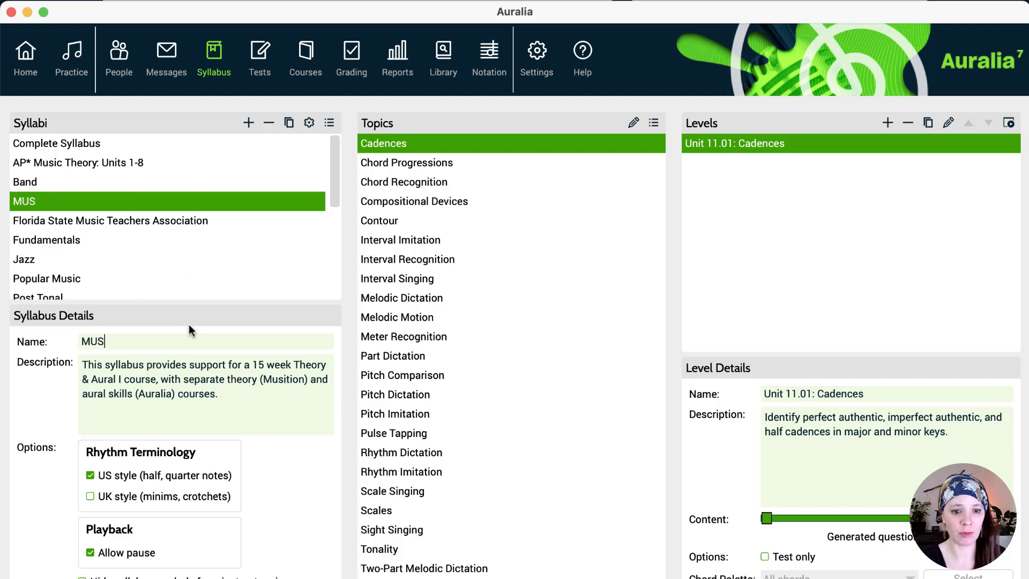
pyautogui.write(' 101')
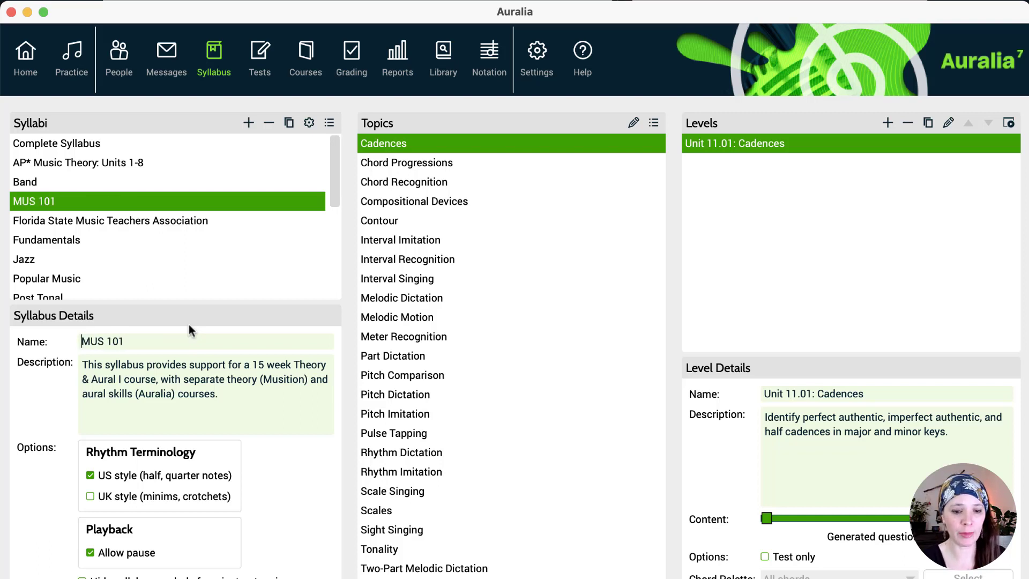
pyautogui.press('super+Left')
pyautogui.write('1.')
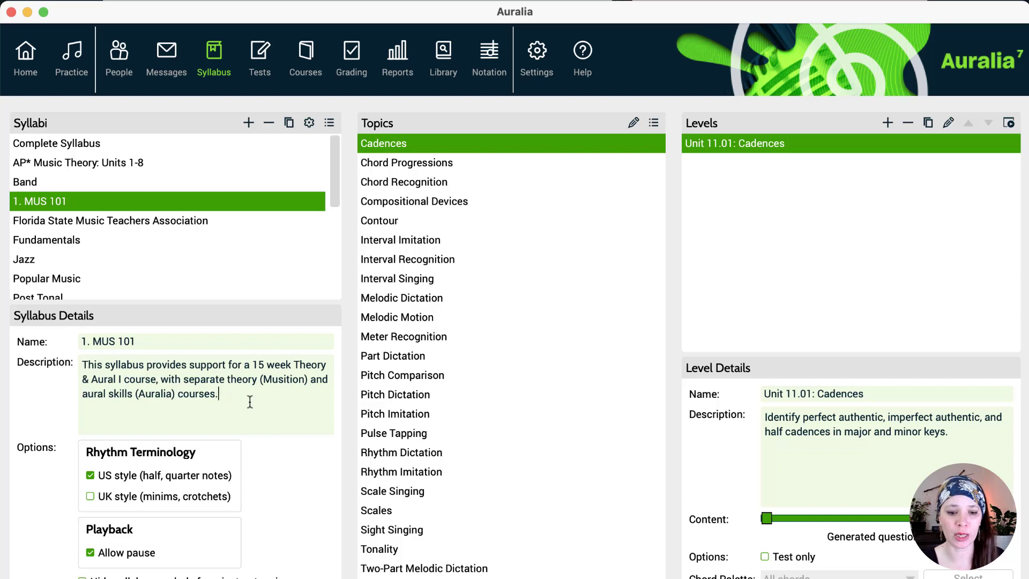
# Replace the description of the 1. MUS 101 syllabus with a line saying it is for the named instructor's Theory I class.
pyautogui.moveTo(260, 399); pyautogui.dragTo(79, 364)
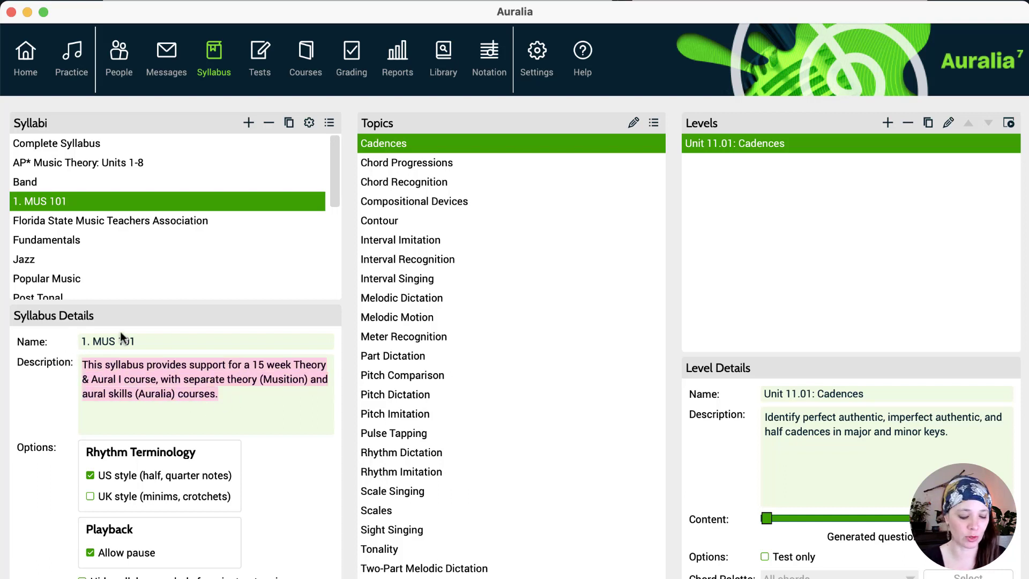
pyautogui.write('For Dr. Al')
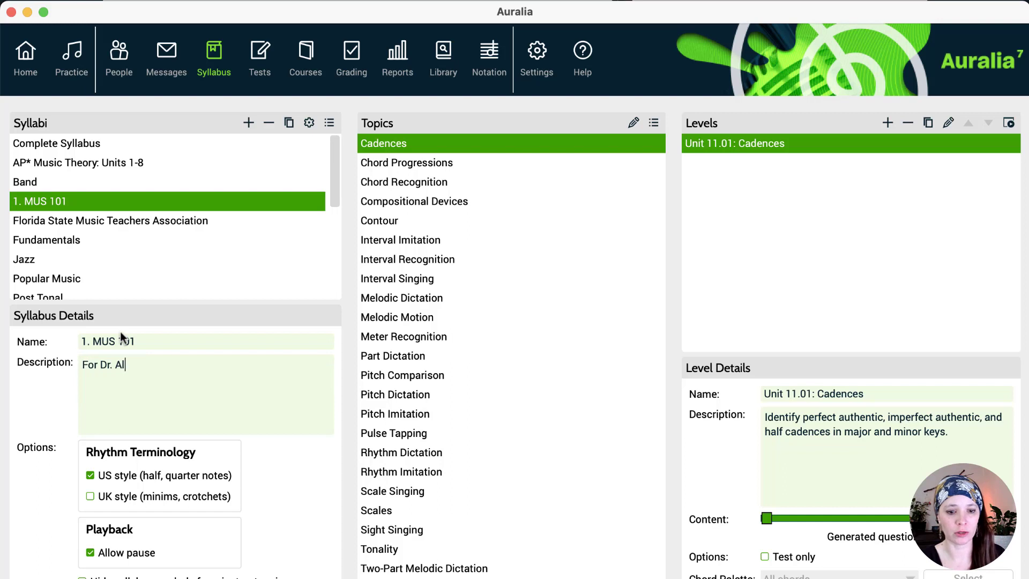
pyautogui.write("ford's Theo")
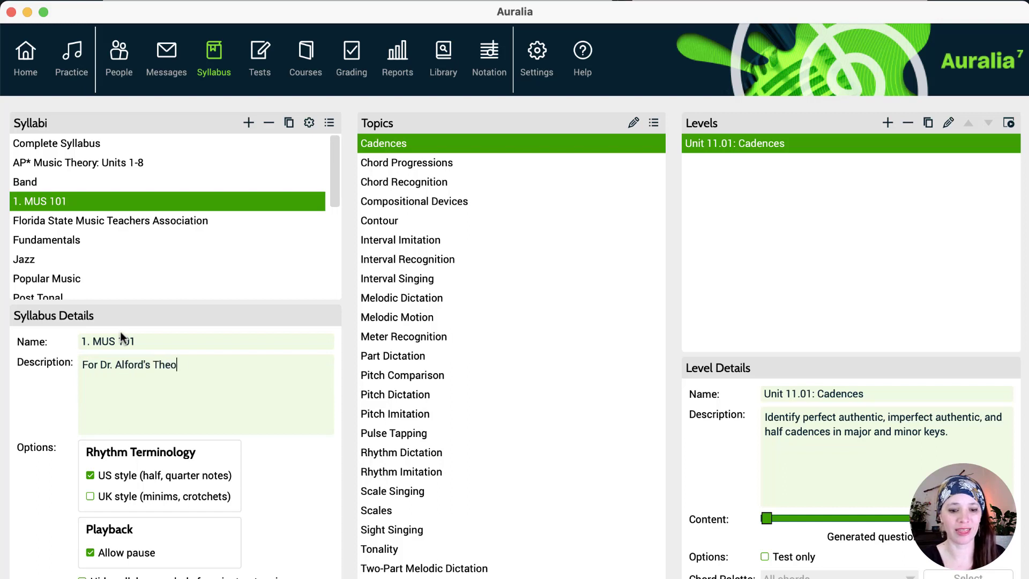
pyautogui.write('ry I class')
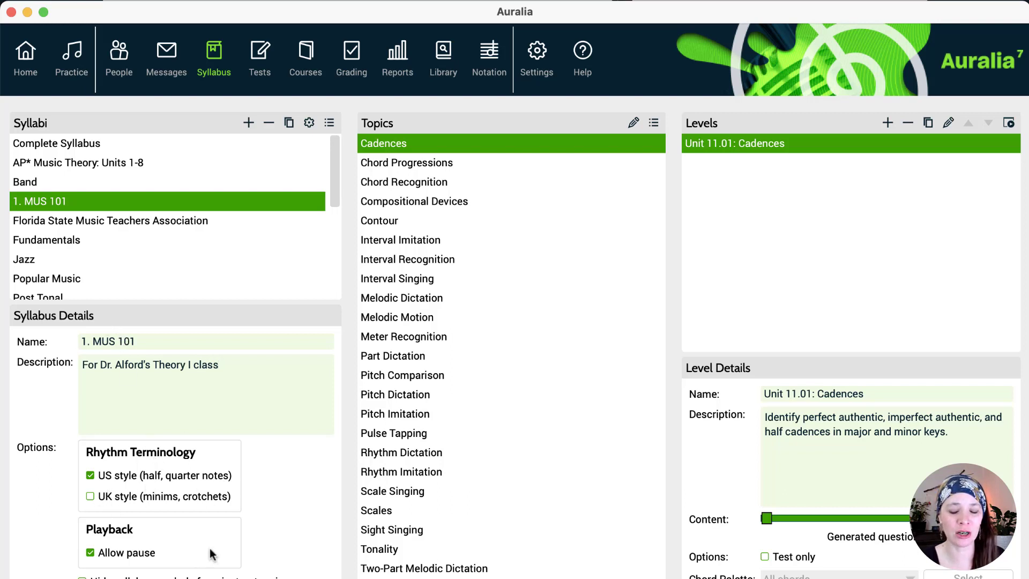
# Review the drill options of the 1. MUS 101 syllabus, including the available part writing rule sets, keeping Default.
pyautogui.click(309, 125)
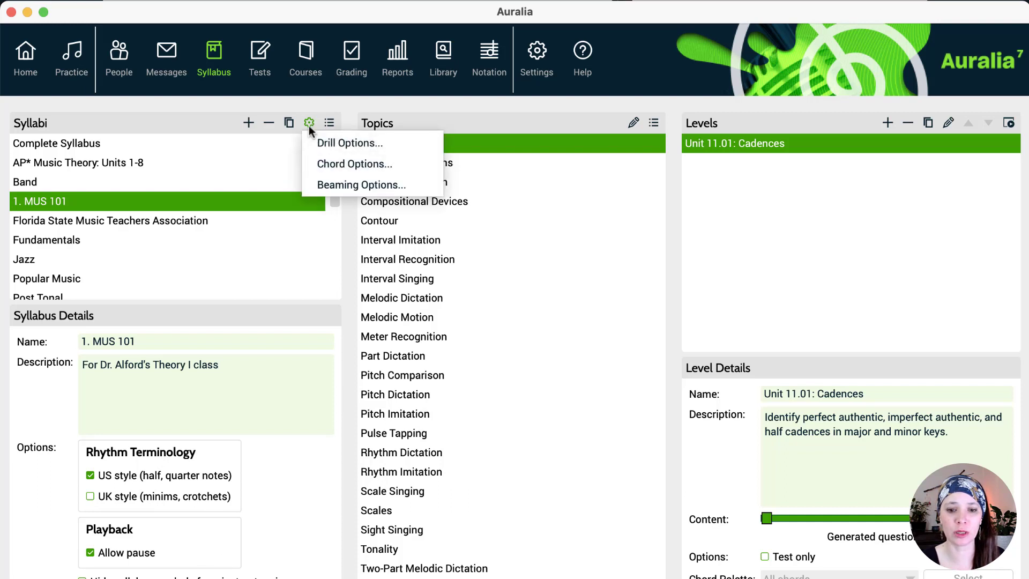
pyautogui.click(361, 143)
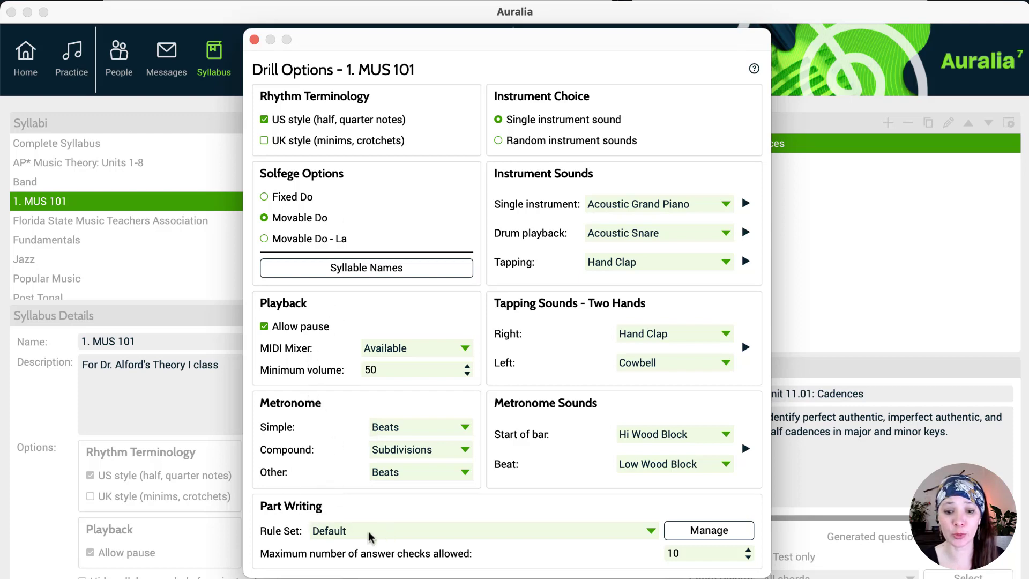
pyautogui.click(387, 538)
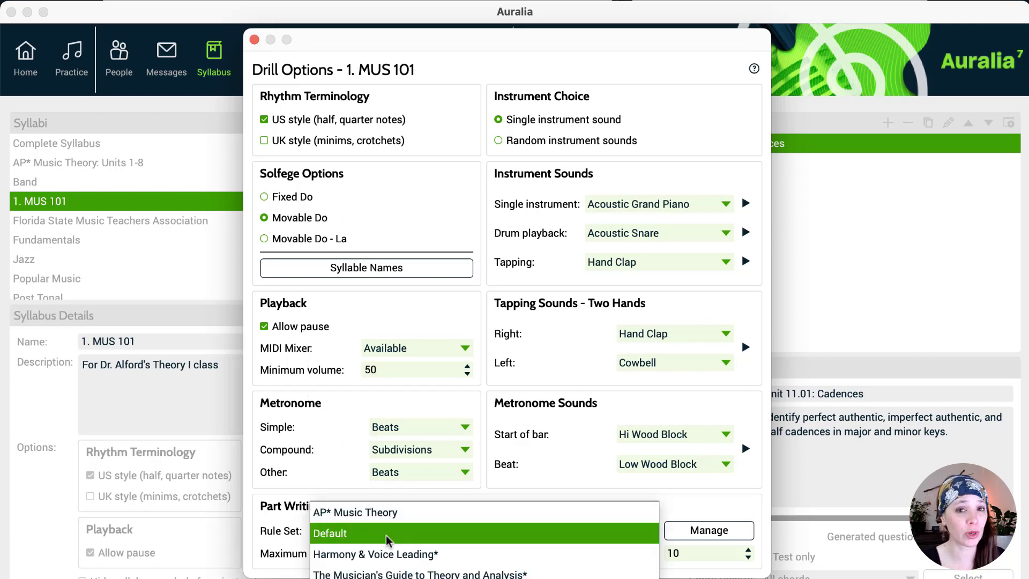
pyautogui.click(387, 538)
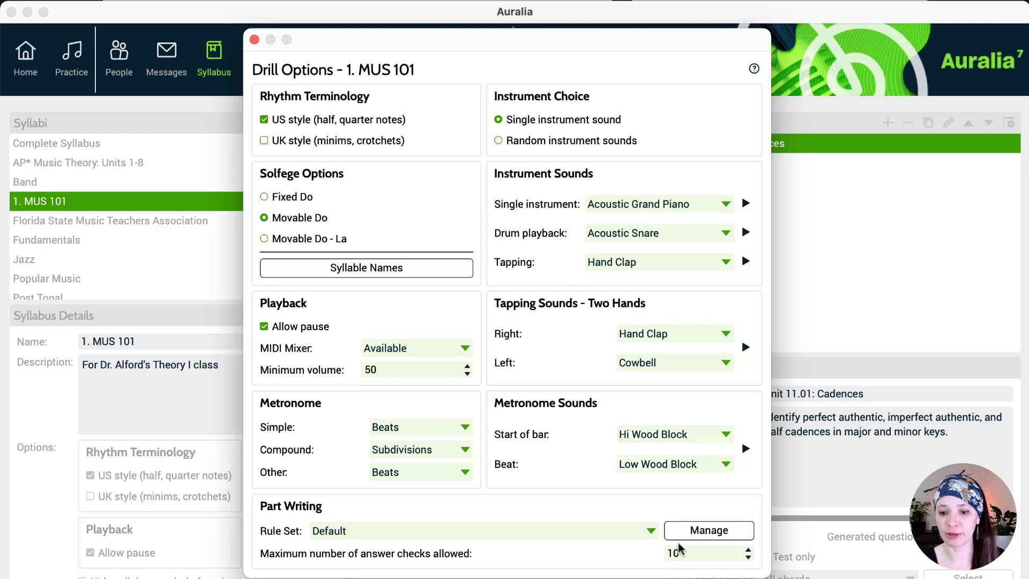
pyautogui.click(254, 40)
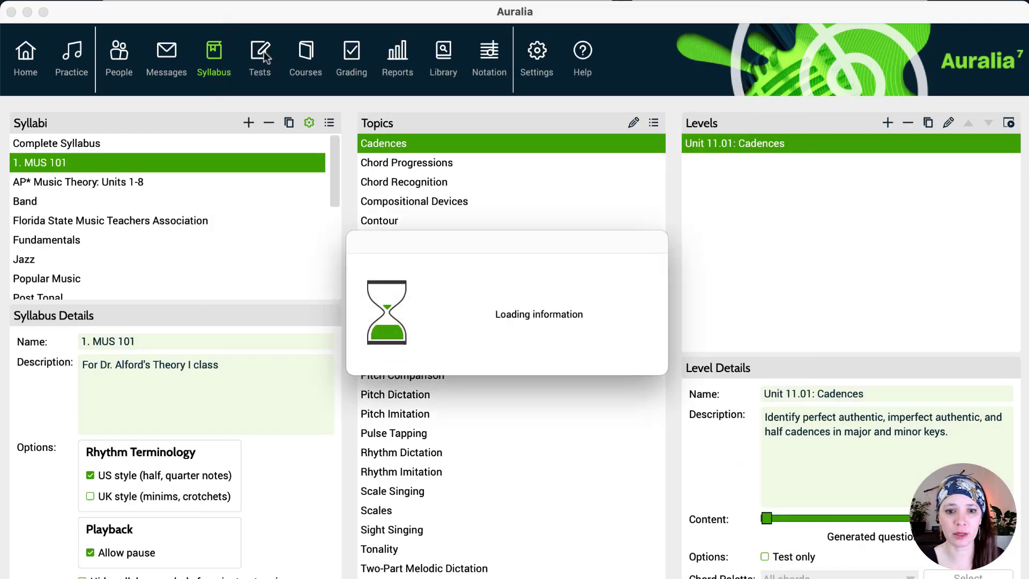
# Review the chord options of 1. MUS 101, checking the jazz symbols for chords such as Augmented 7 (#11) and Dominant 7 Suspended 4.
pyautogui.click(309, 123)
pyautogui.click(346, 163)
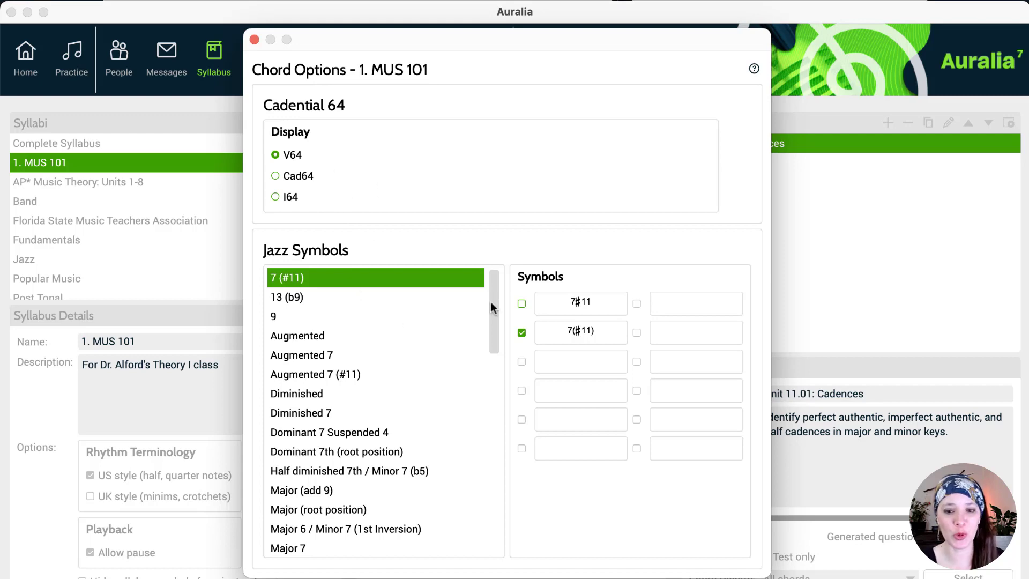
pyautogui.scroll(-3, 429, 370)
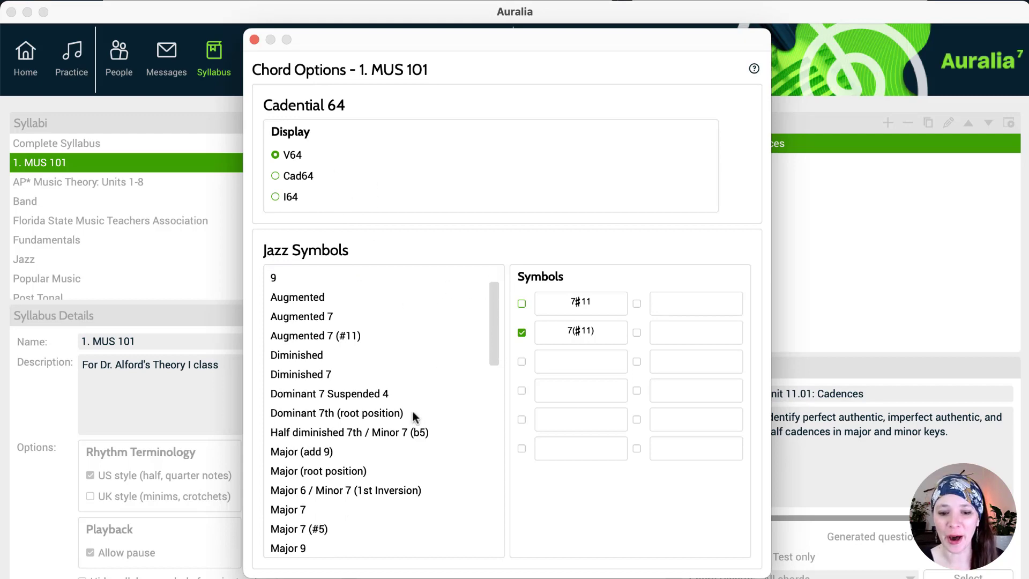
pyautogui.scroll(-20, 389, 462)
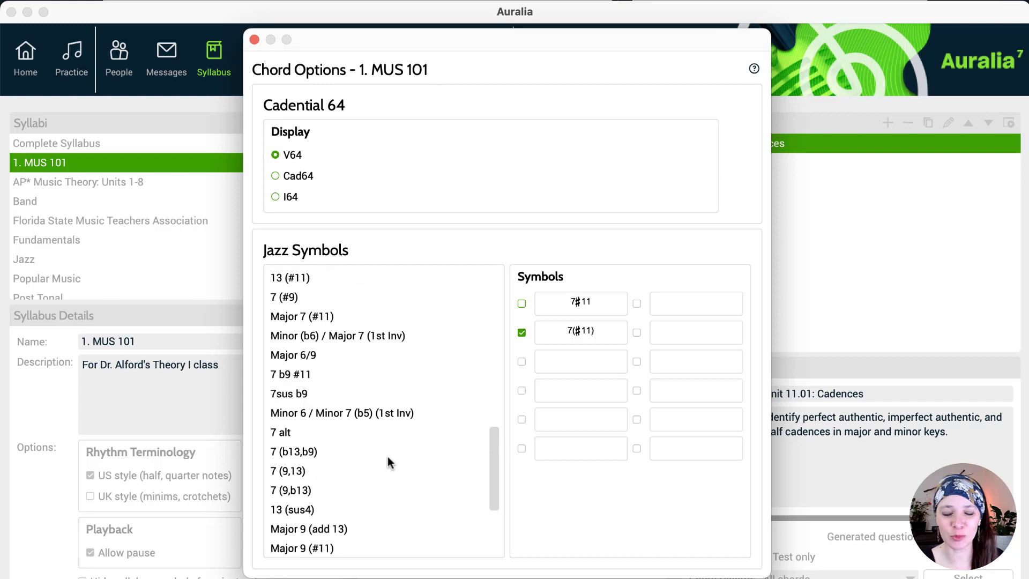
pyautogui.scroll(20, 387, 457)
pyautogui.click(354, 333)
pyautogui.click(349, 377)
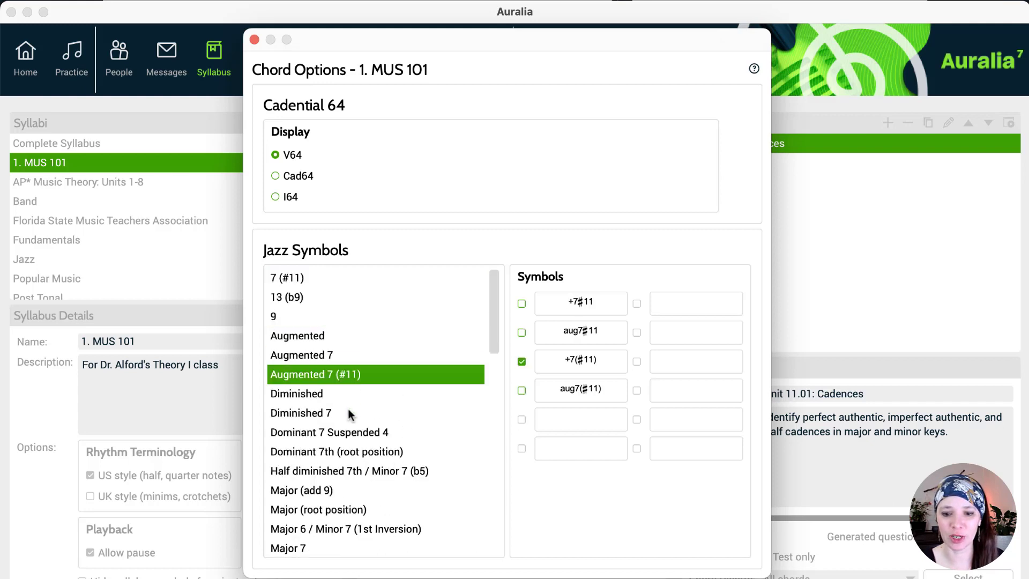
pyautogui.click(347, 429)
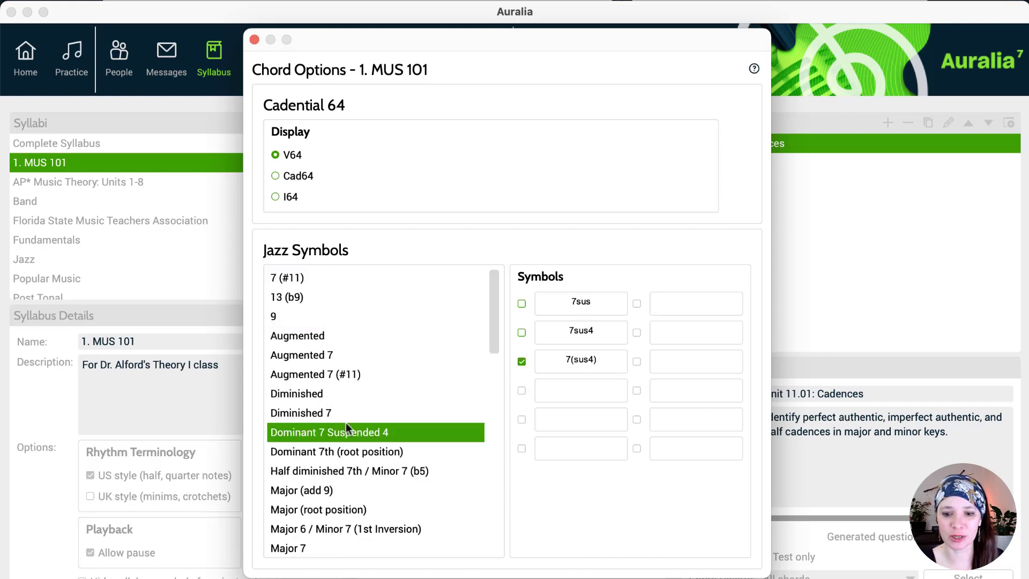
pyautogui.click(254, 41)
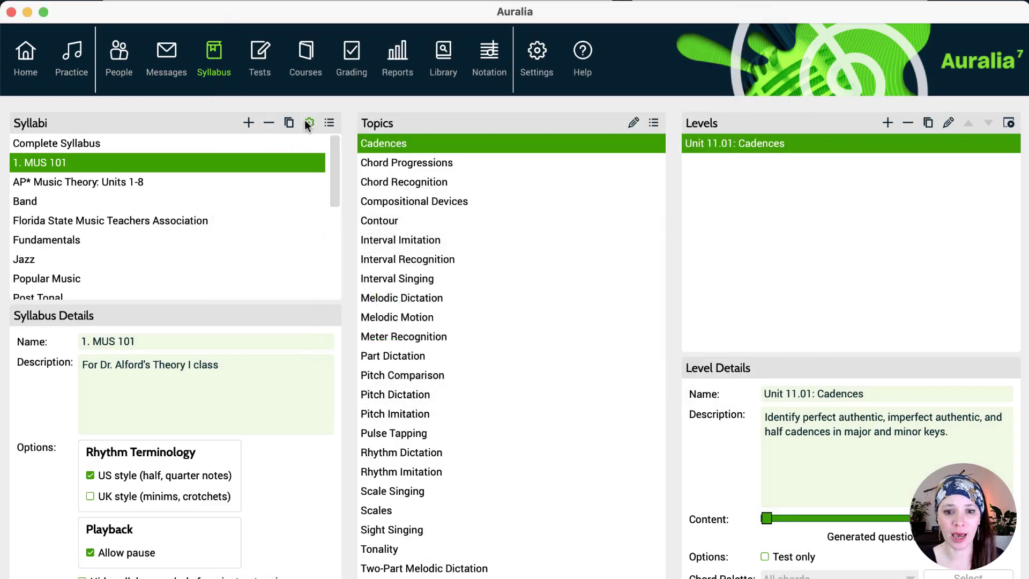
# Review the beaming options of 1. MUS 101, checking the 2,2,2,2 eighth-note grouping for 4/4.
pyautogui.click(310, 123)
pyautogui.click(326, 182)
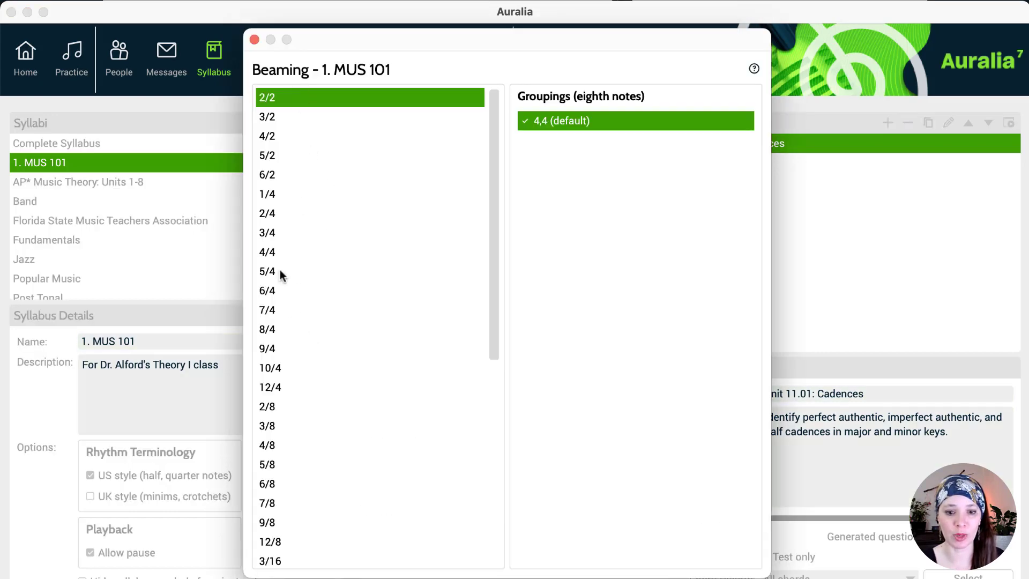
pyautogui.click(300, 259)
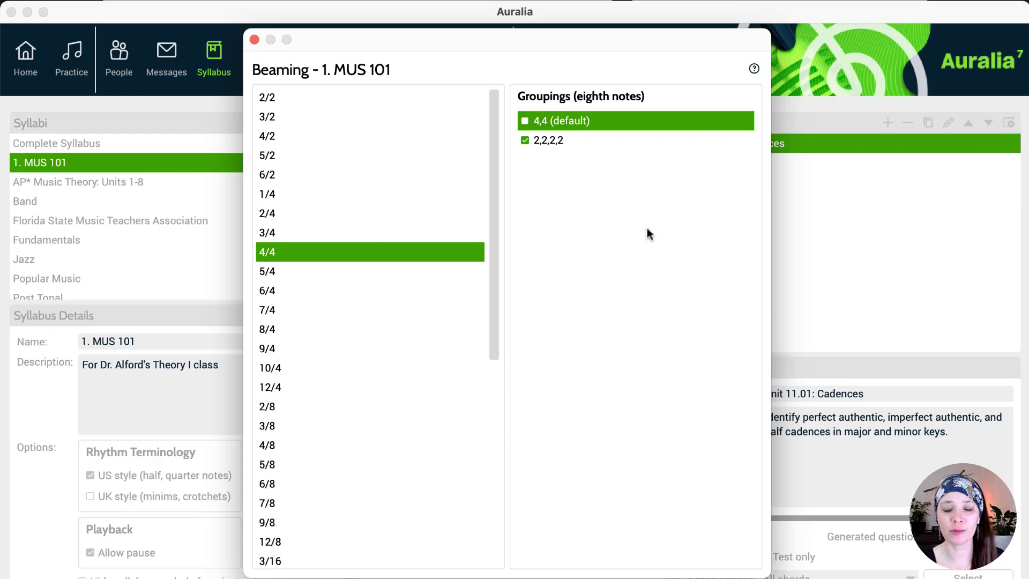
pyautogui.click(572, 140)
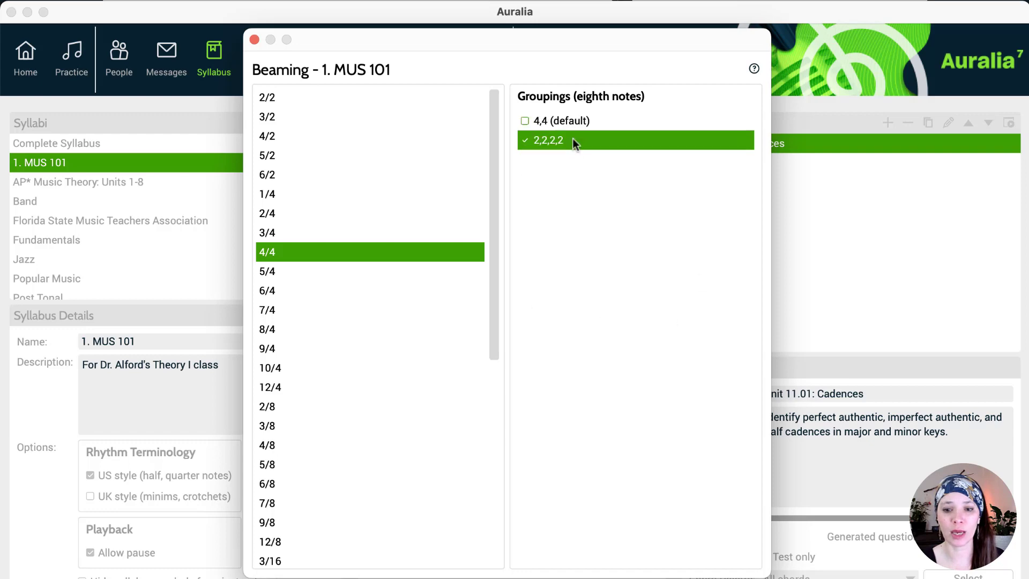
pyautogui.click(254, 40)
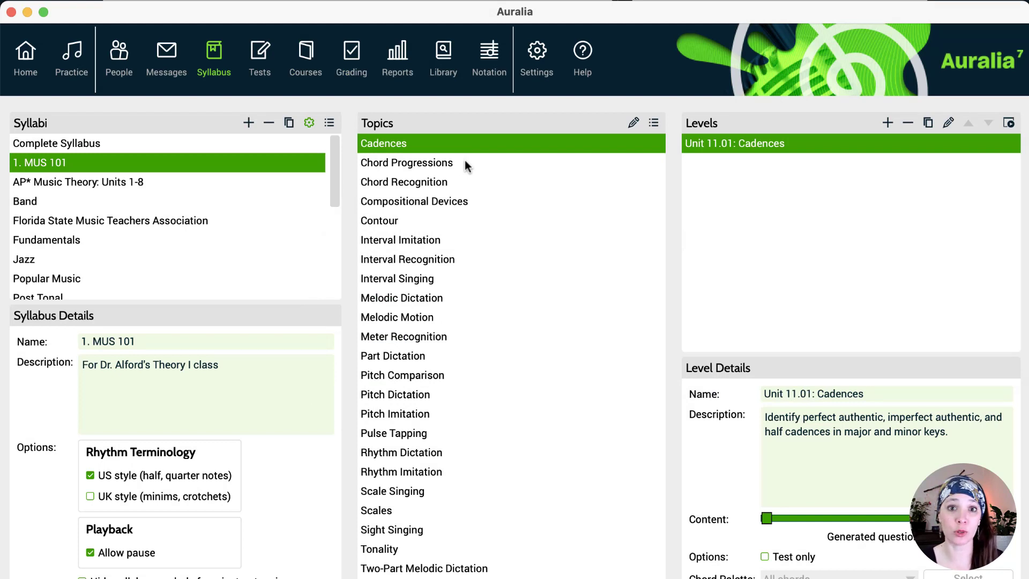
# Check the levels of the Chord Recognition topic and open Unit 5.01: Triads for editing.
pyautogui.click(444, 183)
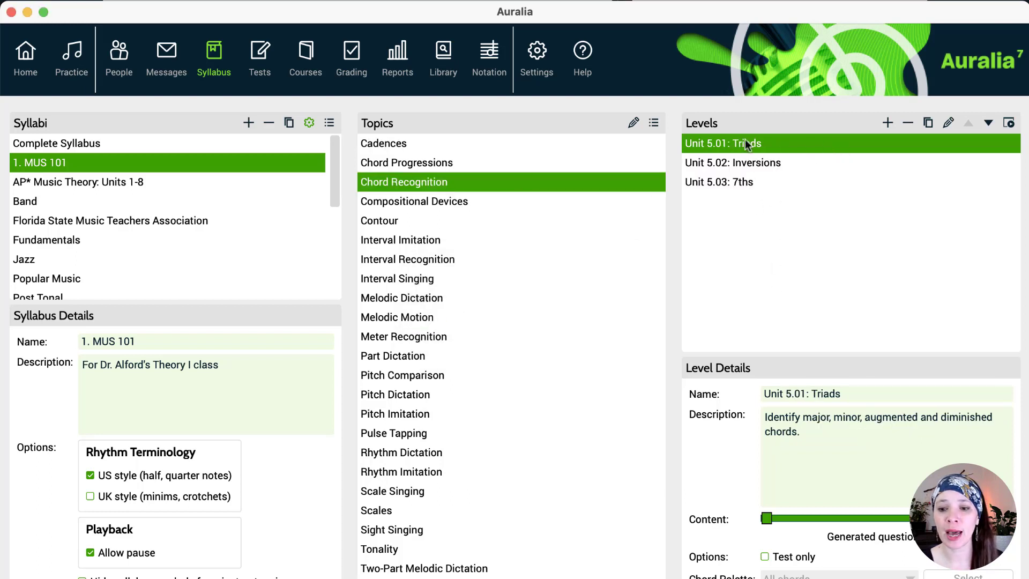
pyautogui.click(763, 182)
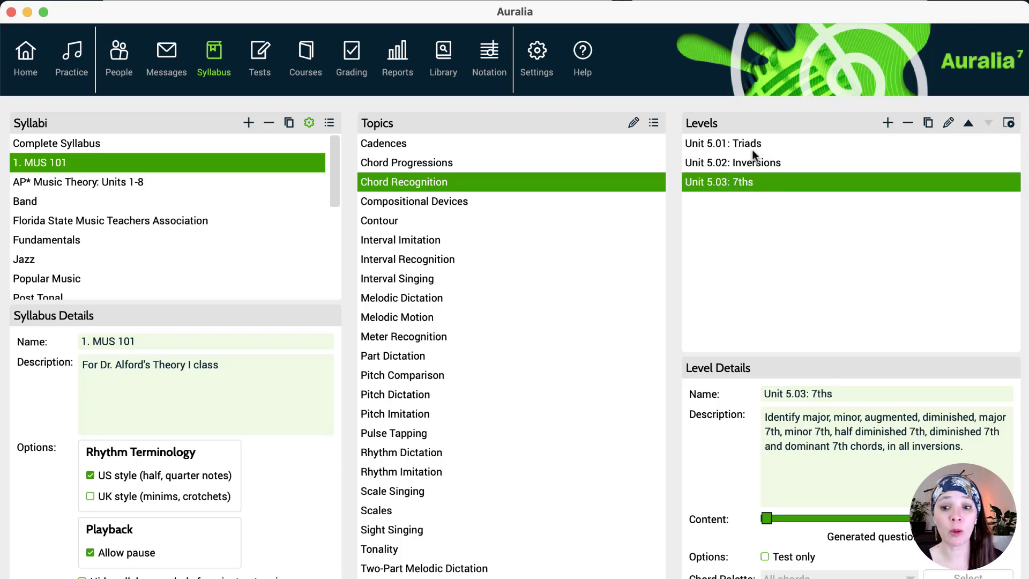
pyautogui.click(753, 148)
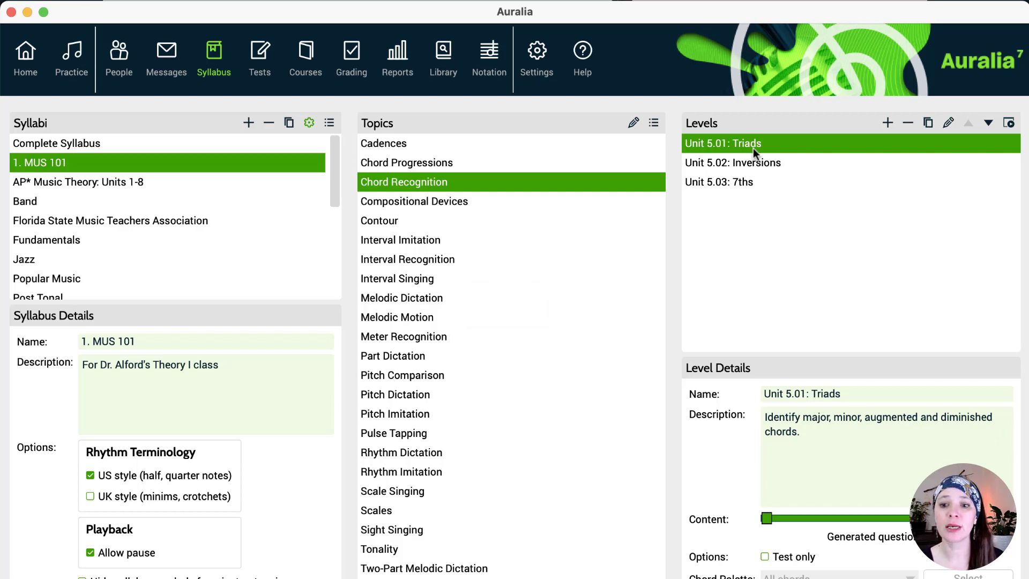
pyautogui.click(949, 123)
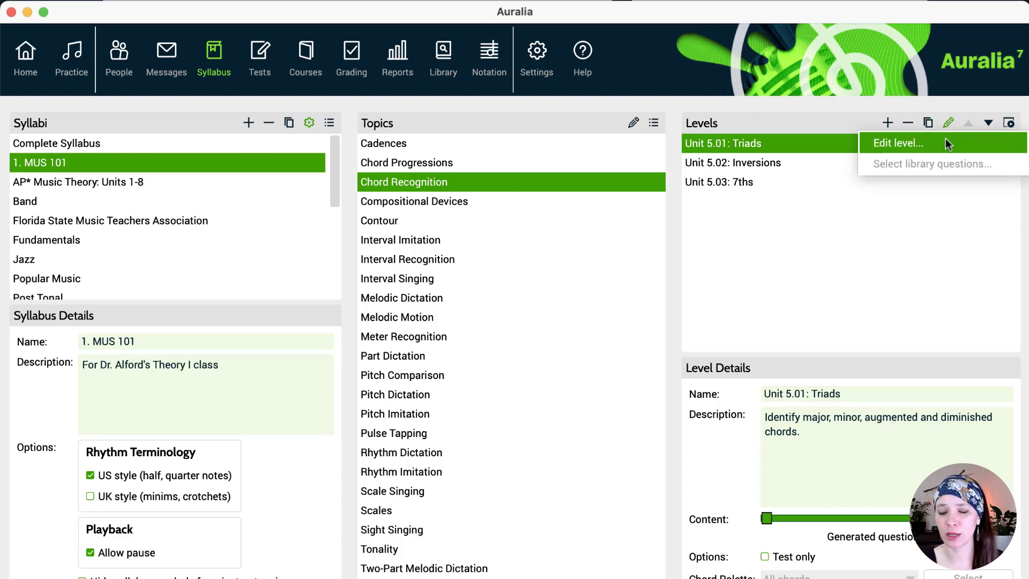
pyautogui.click(945, 141)
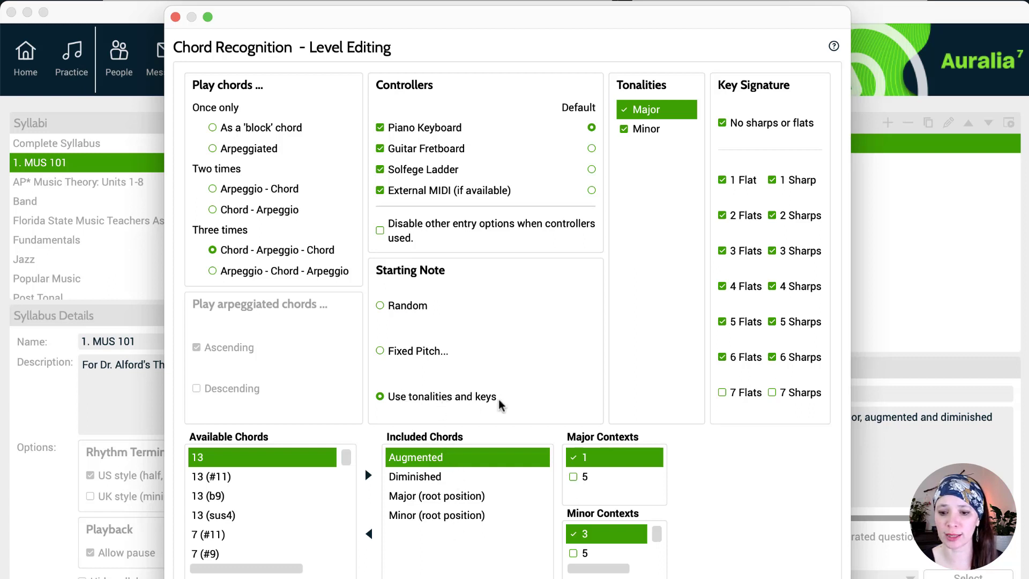
# Limit the level's key signatures to at most three flats or sharps, and allow only the Piano Keyboard controller.
pyautogui.click(747, 359)
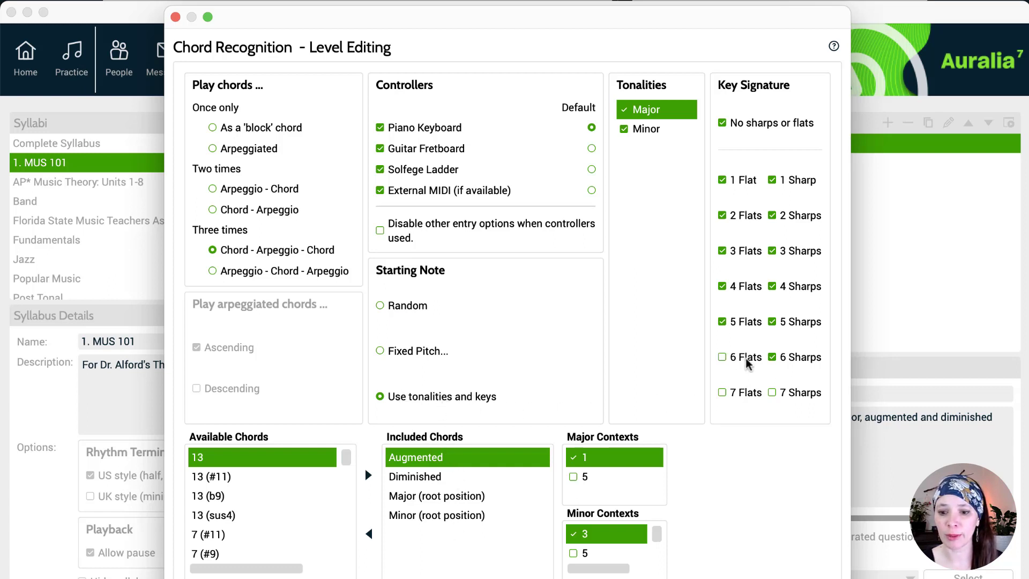
pyautogui.click(787, 363)
pyautogui.click(750, 328)
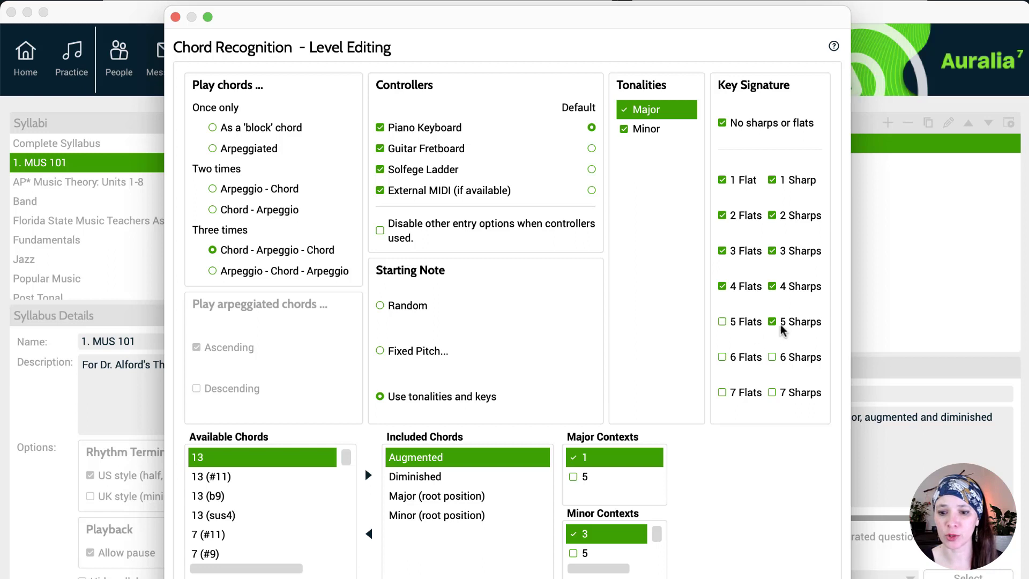
pyautogui.click(792, 324)
pyautogui.click(796, 289)
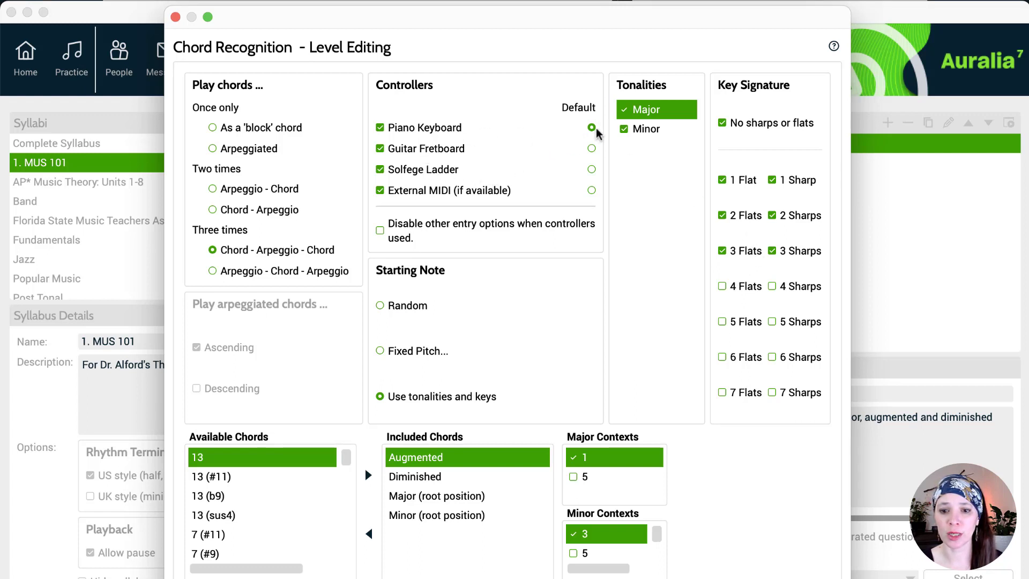
pyautogui.click(380, 148)
pyautogui.click(380, 169)
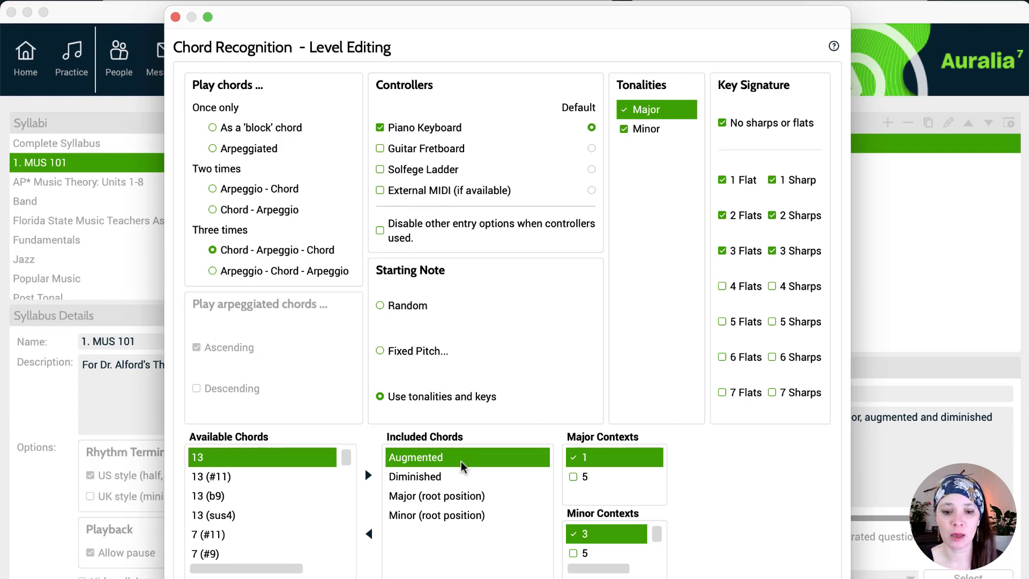
# Limit the Minor tonality's key signatures to at most four flats or sharps, and disable other entry options when controllers are used.
pyautogui.click(665, 131)
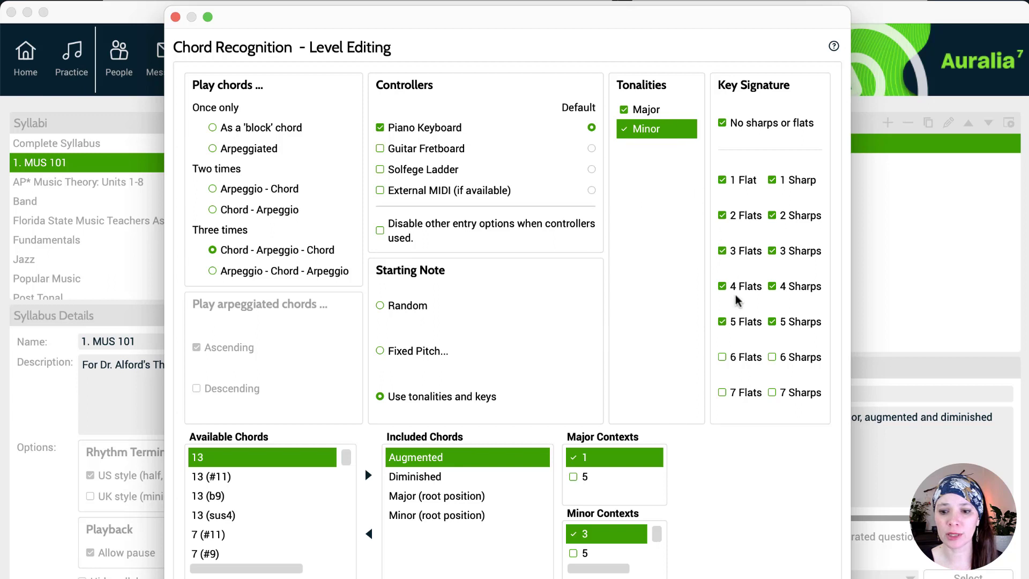
pyautogui.click(742, 323)
pyautogui.click(791, 324)
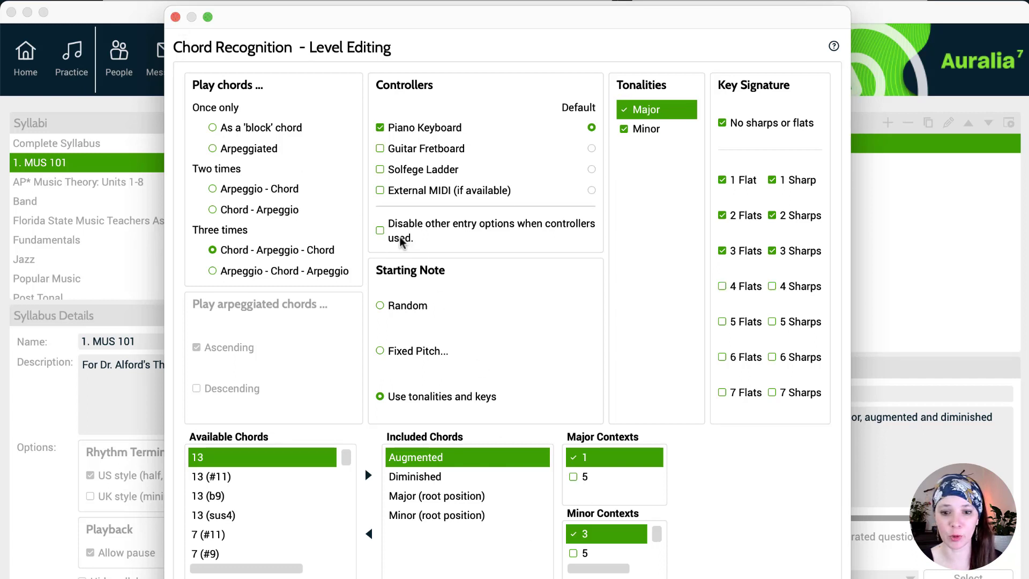
pyautogui.click(419, 234)
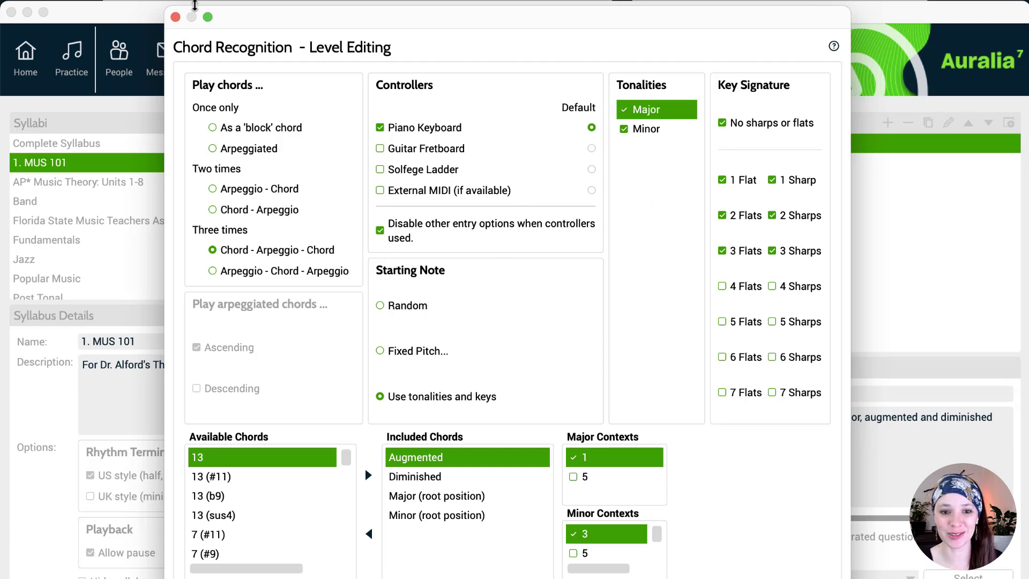
pyautogui.click(175, 18)
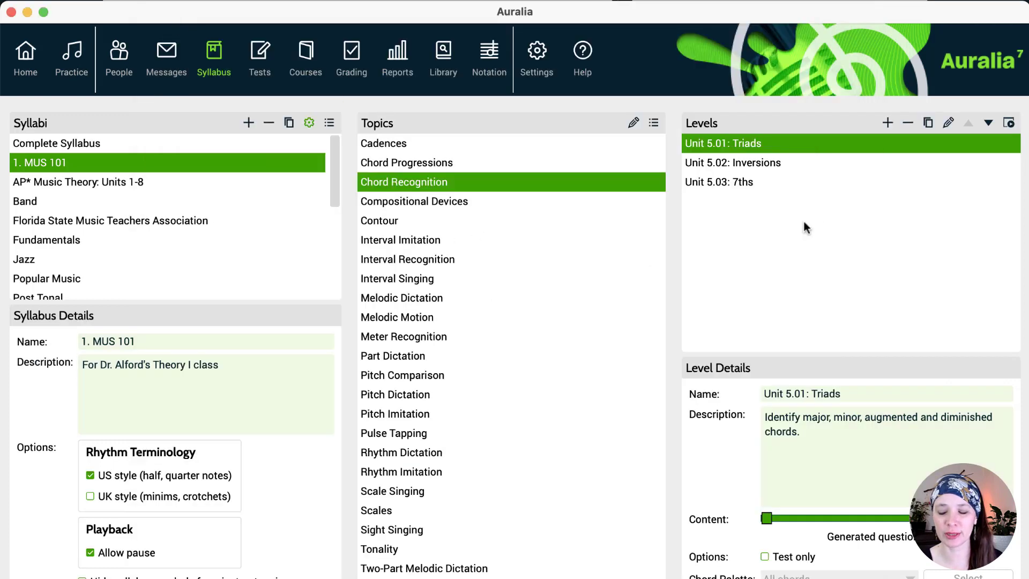
# Preview the level's drill and answer one question by playing the F major triad, F-A-C, on the on-screen piano.
pyautogui.click(1010, 127)
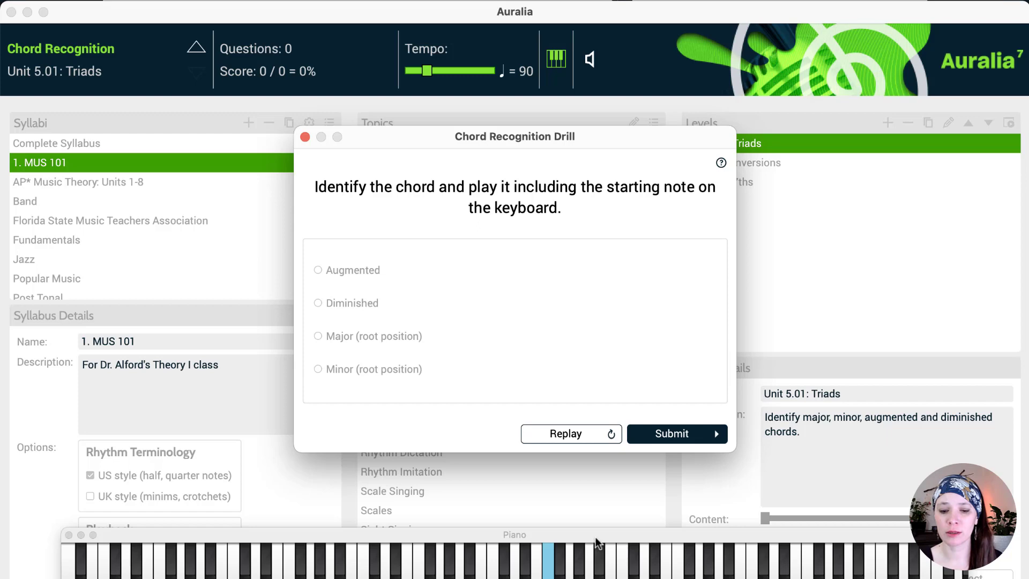
pyautogui.moveTo(595, 538); pyautogui.dragTo(597, 463)
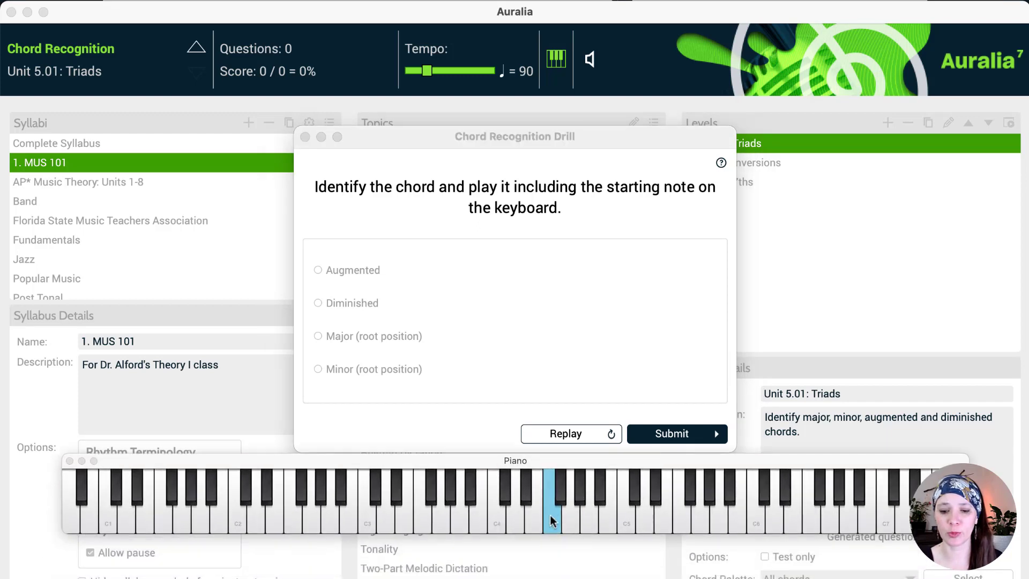
pyautogui.click(590, 521)
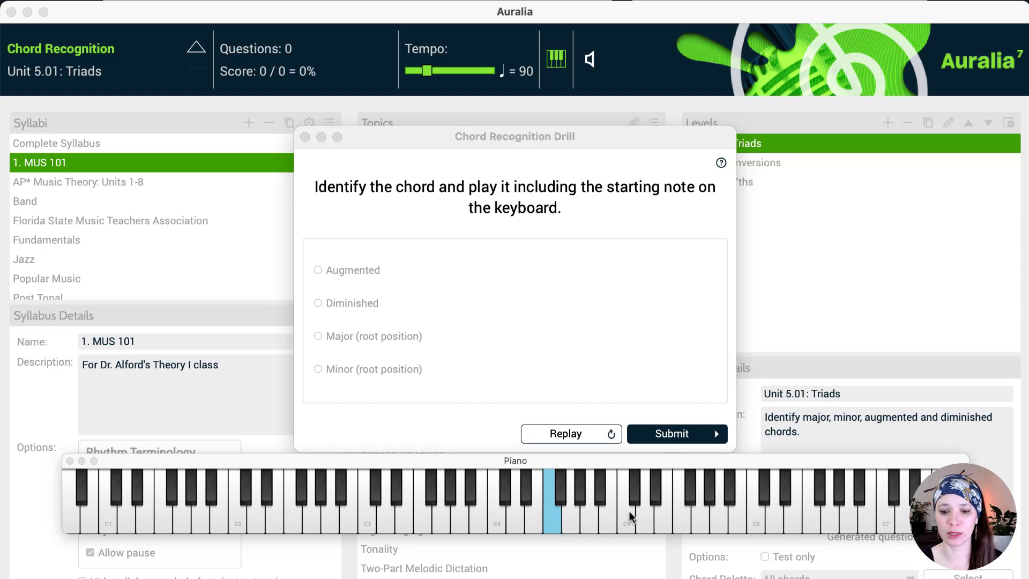
pyautogui.click(628, 524)
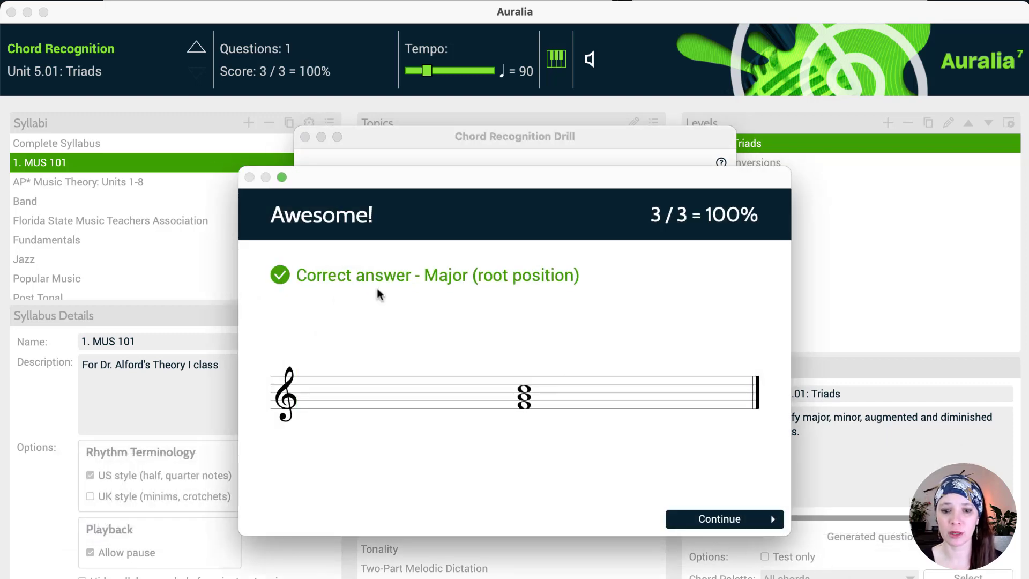
pyautogui.click(678, 526)
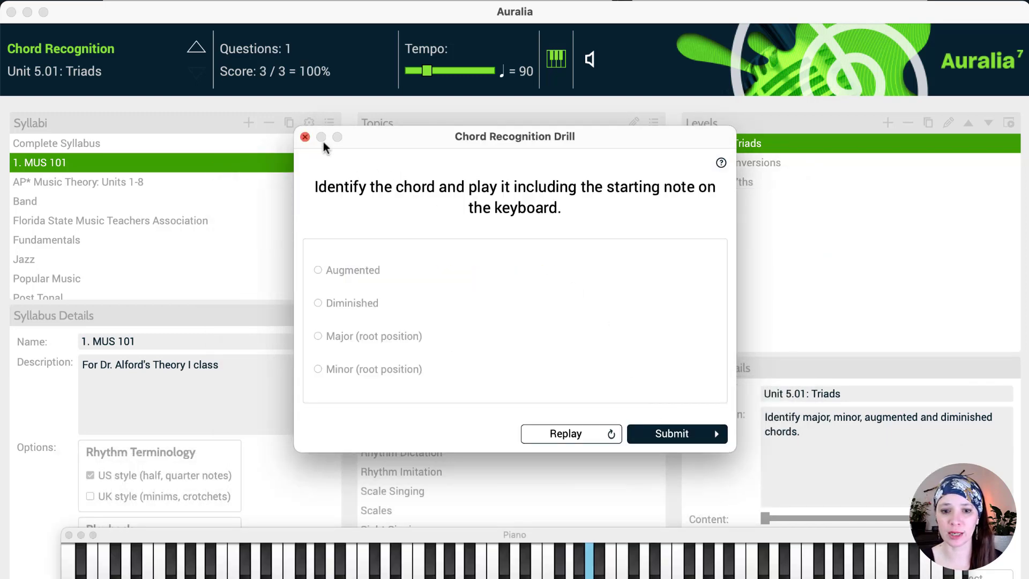
pyautogui.click(305, 137)
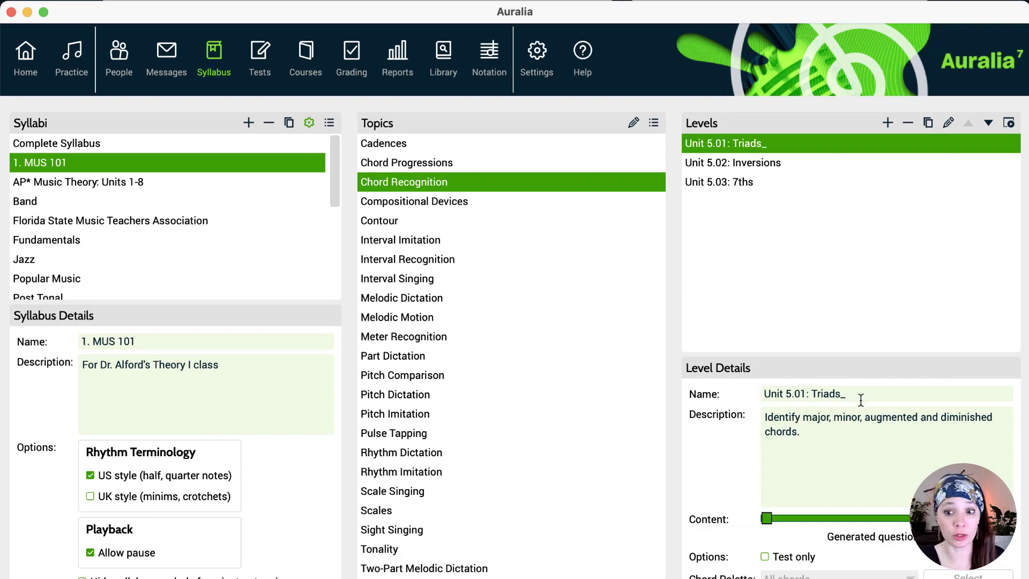
# Rename the level as Unit 5.01: Triads_Keyboard and add "Spell on piano keyboard" to its description.
pyautogui.write('K')
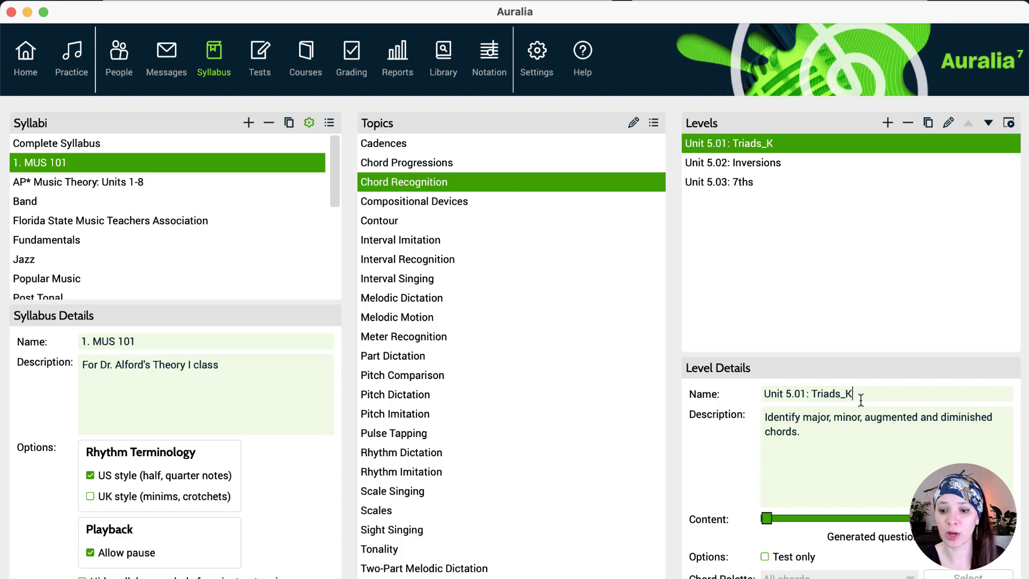
pyautogui.write('eyboard')
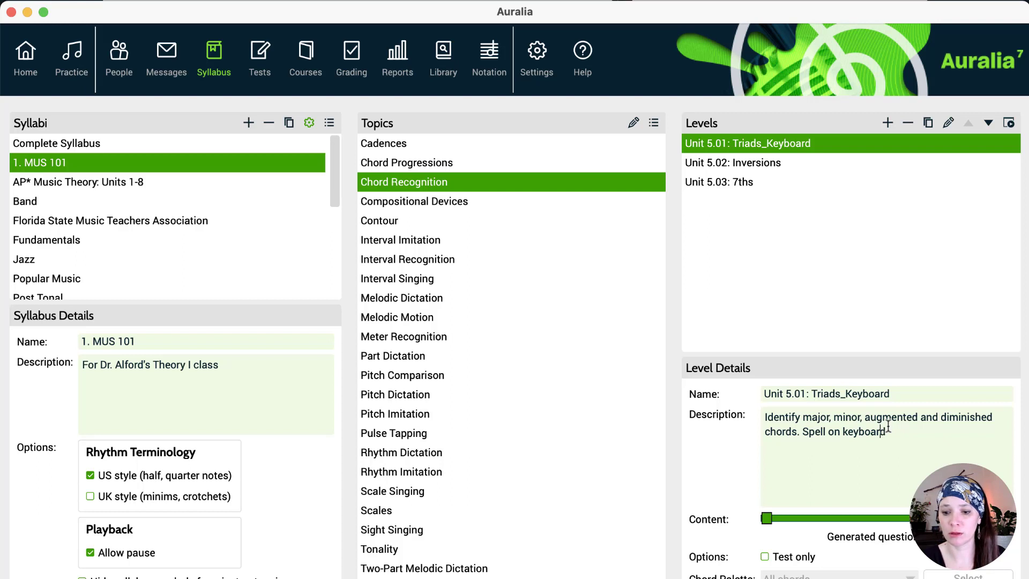
pyautogui.write('piano')
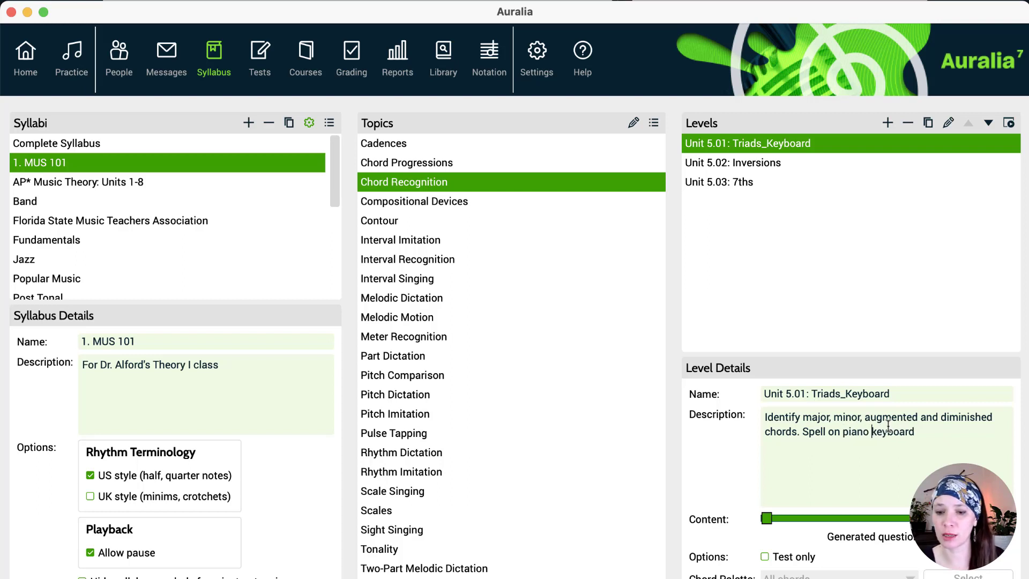
# Duplicate the Unit 5.01: Triads_Keyboard level and move the copy directly below the original.
pyautogui.click(928, 123)
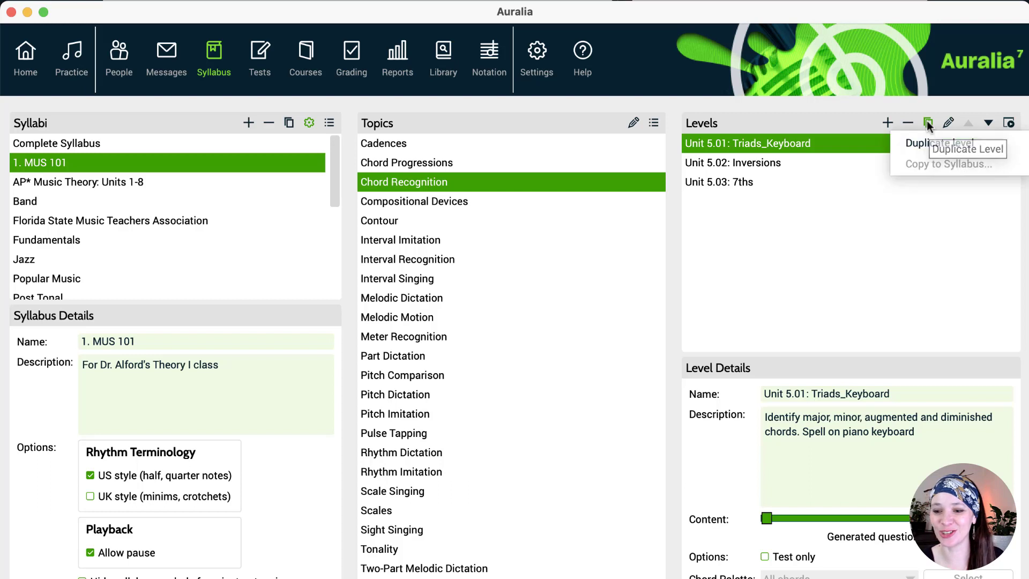
pyautogui.click(917, 141)
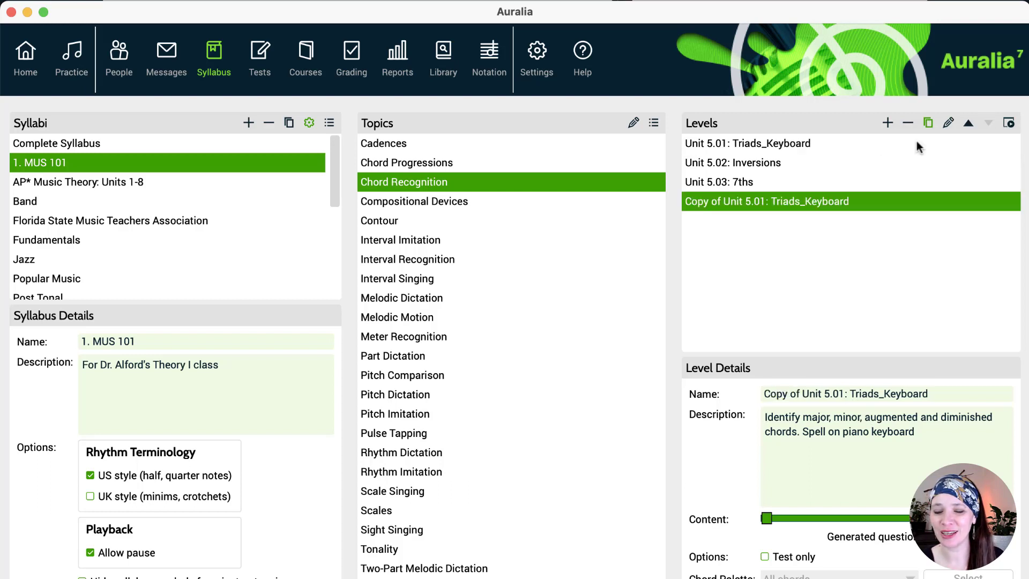
pyautogui.click(969, 125)
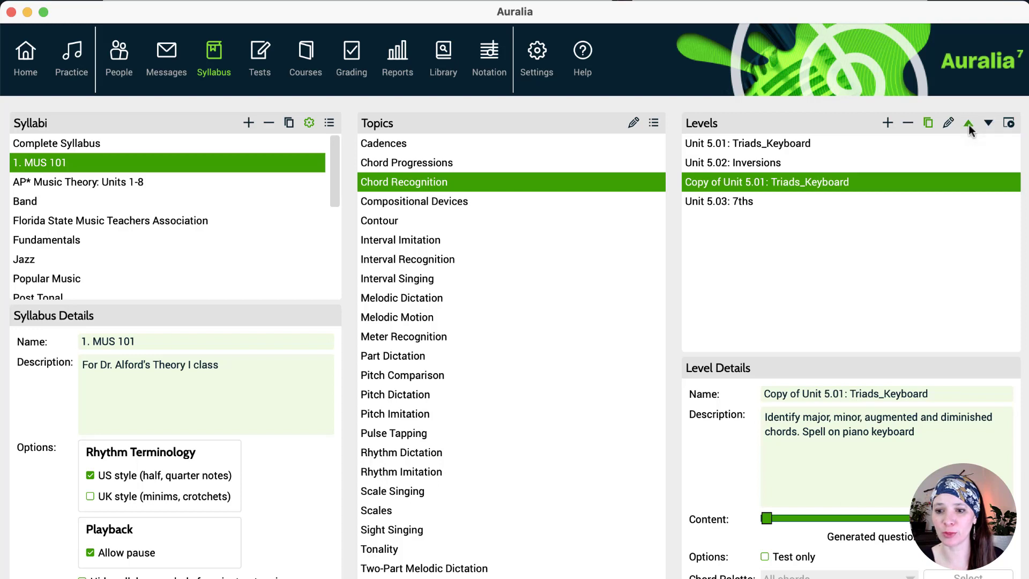
pyautogui.click(969, 125)
# Rename the copied level as Unit 5.01b: Triads_Keyboard and the original as Unit 5.01a: Triads_Keyboard.
pyautogui.moveTo(810, 394); pyautogui.dragTo(720, 390)
pyautogui.write('U')
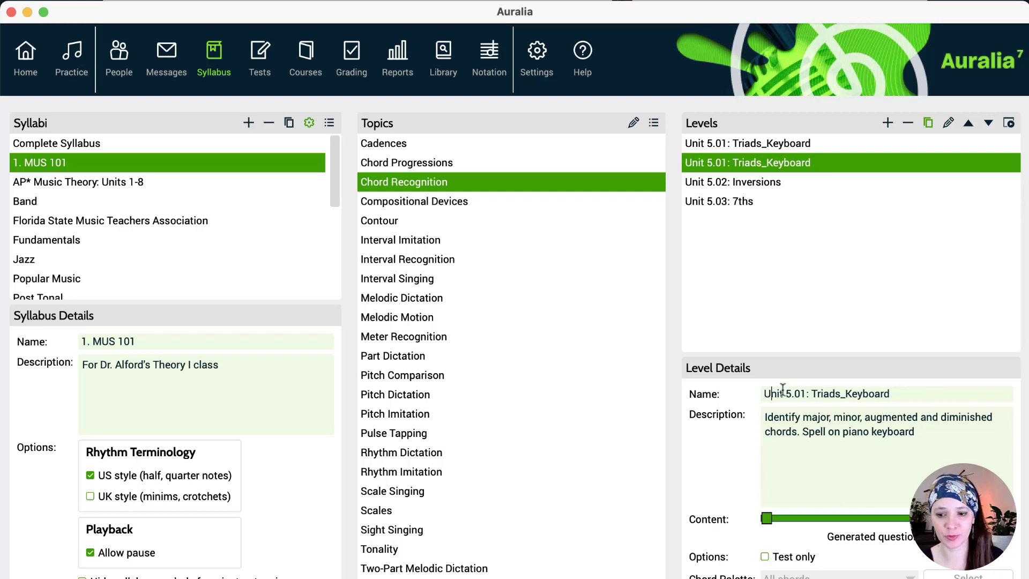
pyautogui.moveTo(803, 393); pyautogui.dragTo(808, 393)
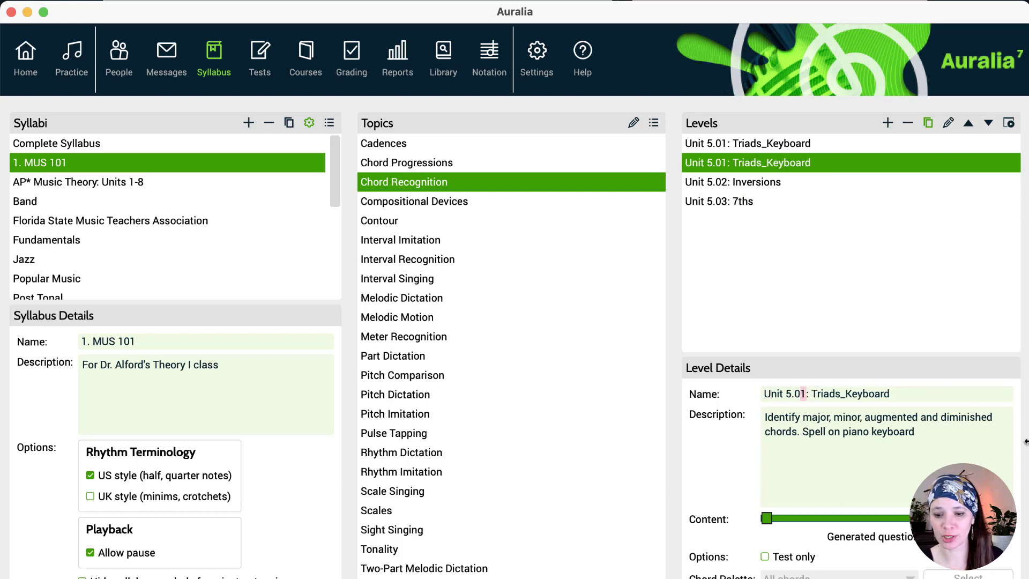
pyautogui.write('b')
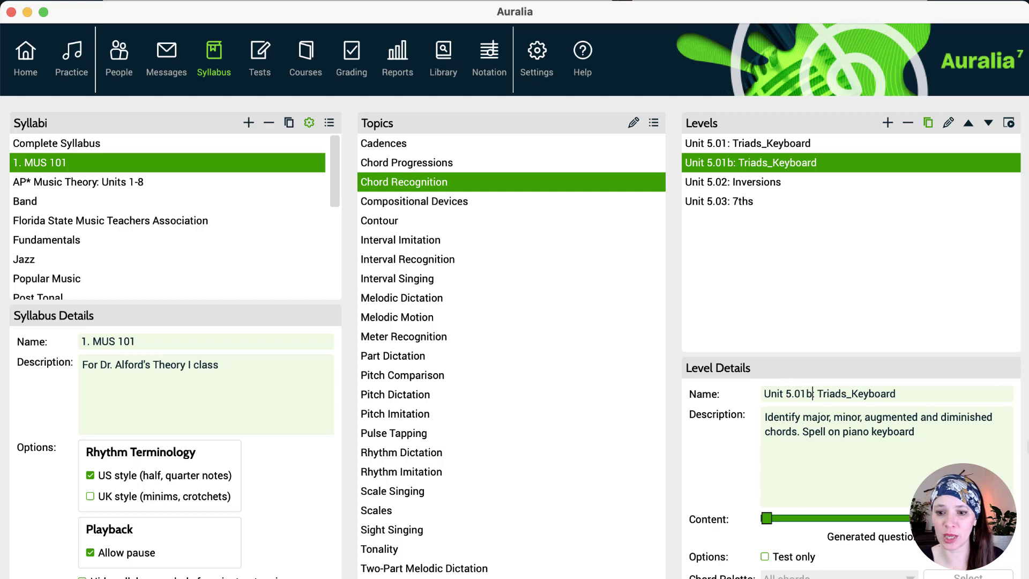
pyautogui.click(731, 146)
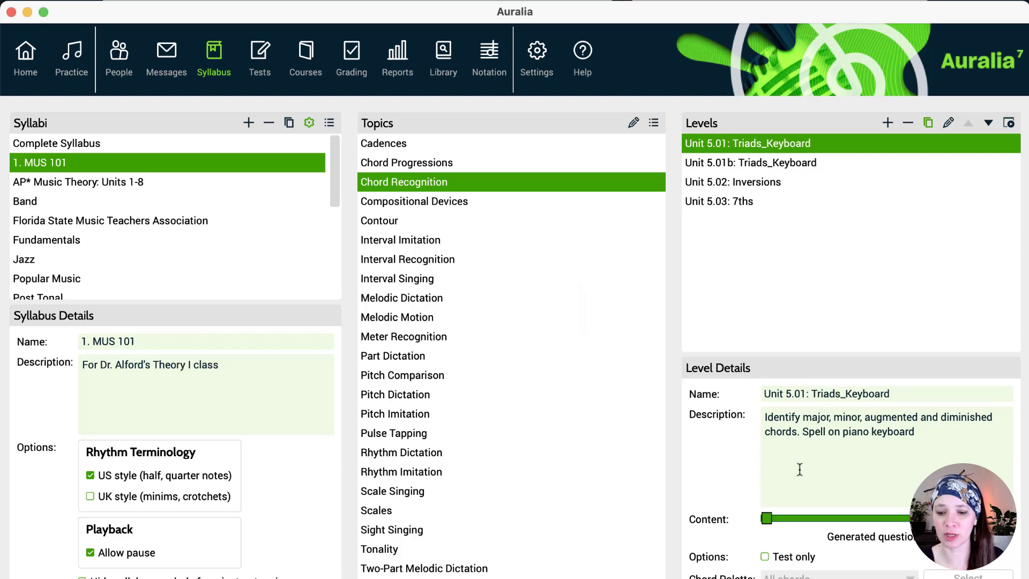
pyautogui.click(805, 393)
pyautogui.write('a')
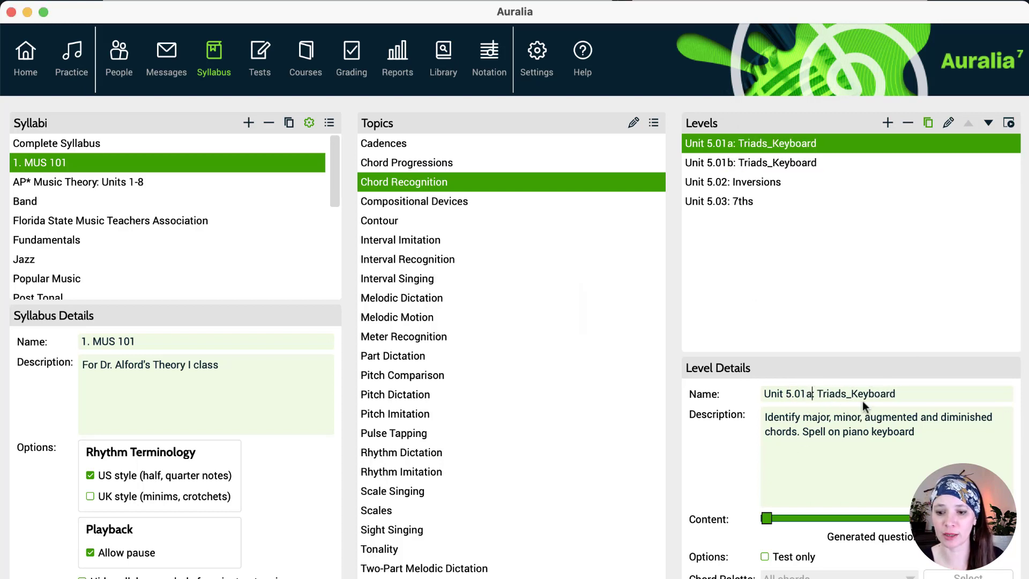
# Rename the second level as Unit 5.01b: Triads_ID and remove "Spell on piano keyboard" from its description.
pyautogui.click(727, 160)
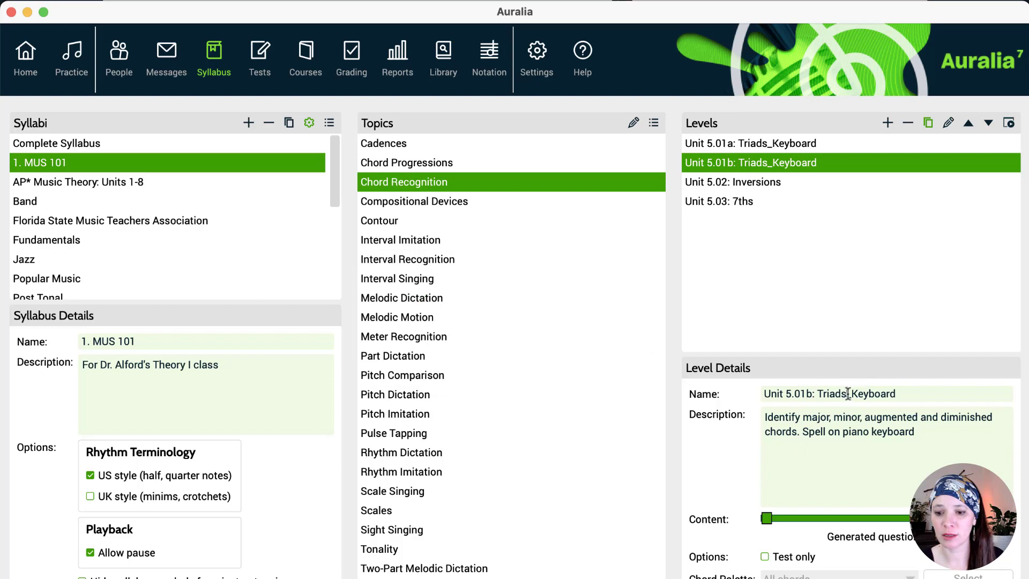
pyautogui.moveTo(848, 394); pyautogui.dragTo(920, 396)
pyautogui.write('_')
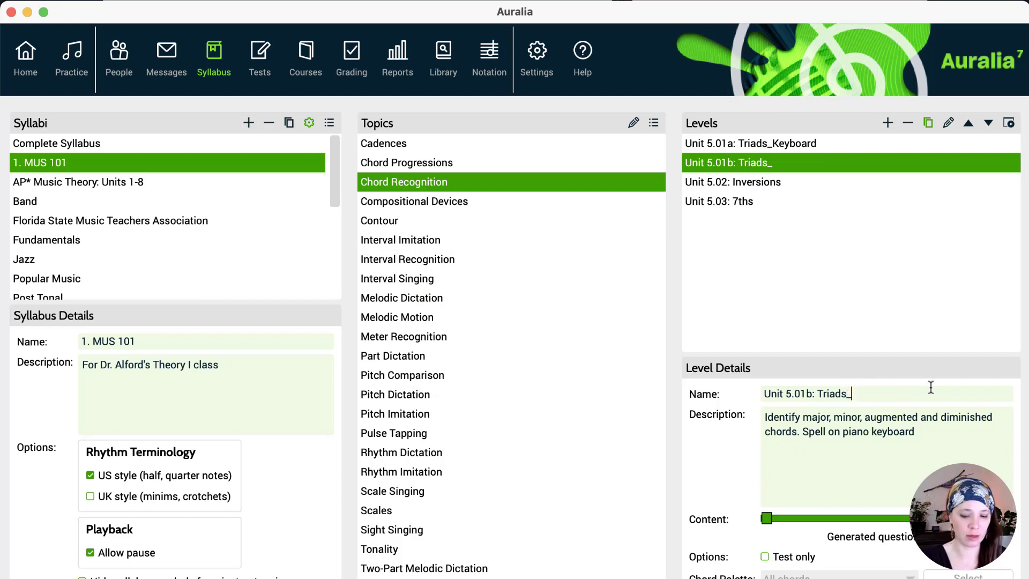
pyautogui.write('ID')
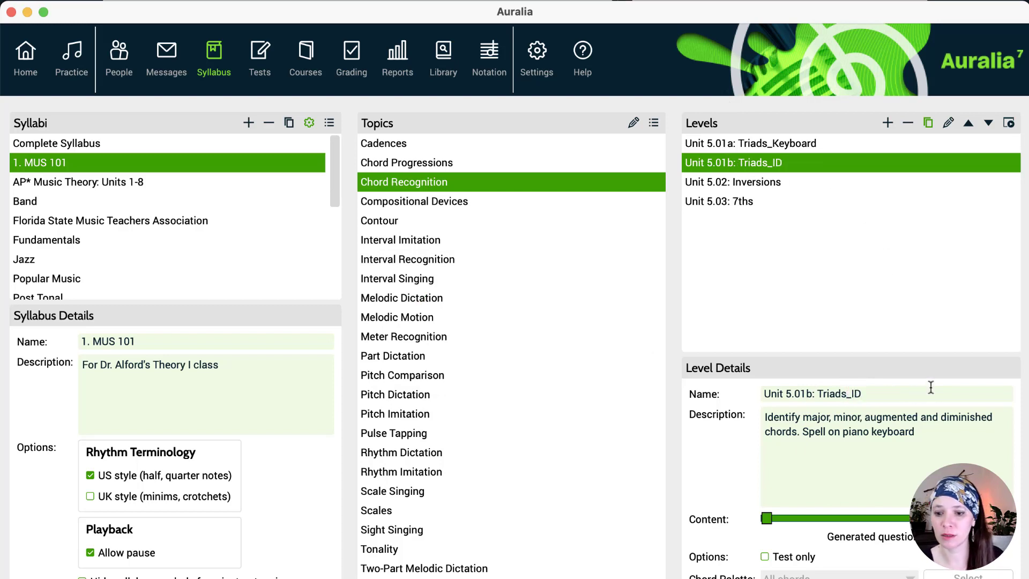
pyautogui.moveTo(920, 431); pyautogui.dragTo(807, 435)
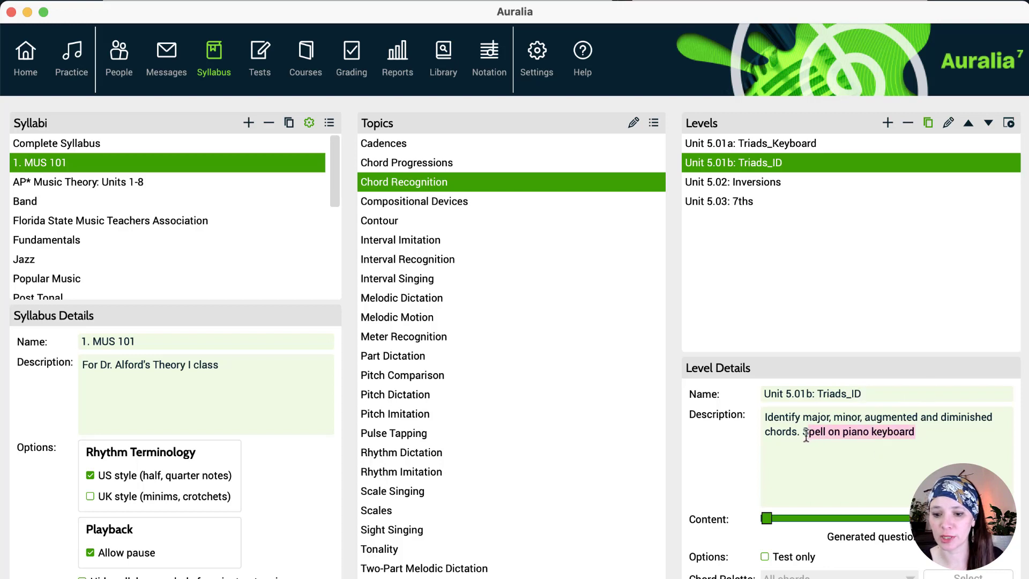
pyautogui.press('BackSpace')
pyautogui.press('BackSpace')
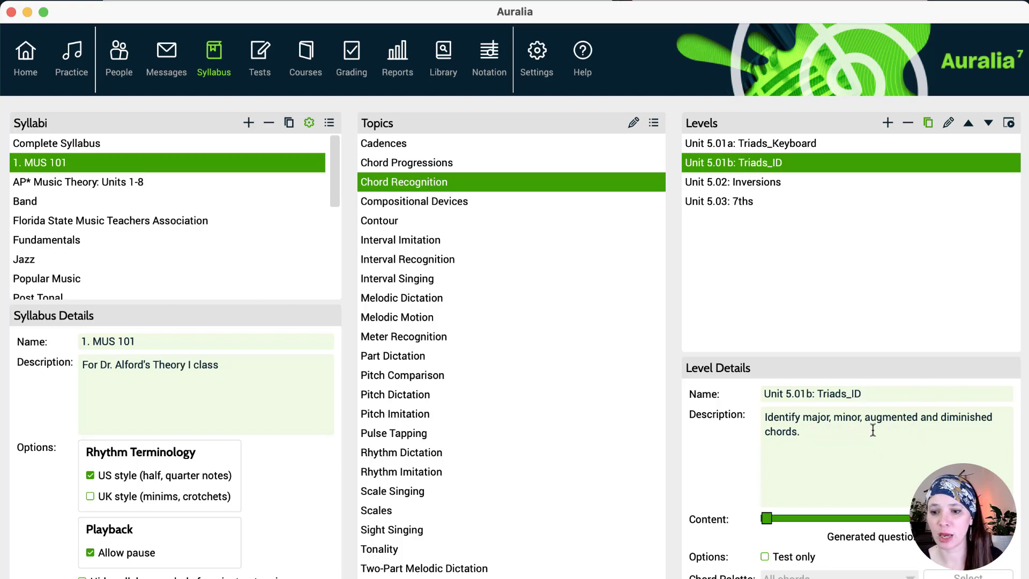
# Edit the Unit 5.01b: Triads_ID level so that it no longer uses the Piano Keyboard controller.
pyautogui.click(948, 123)
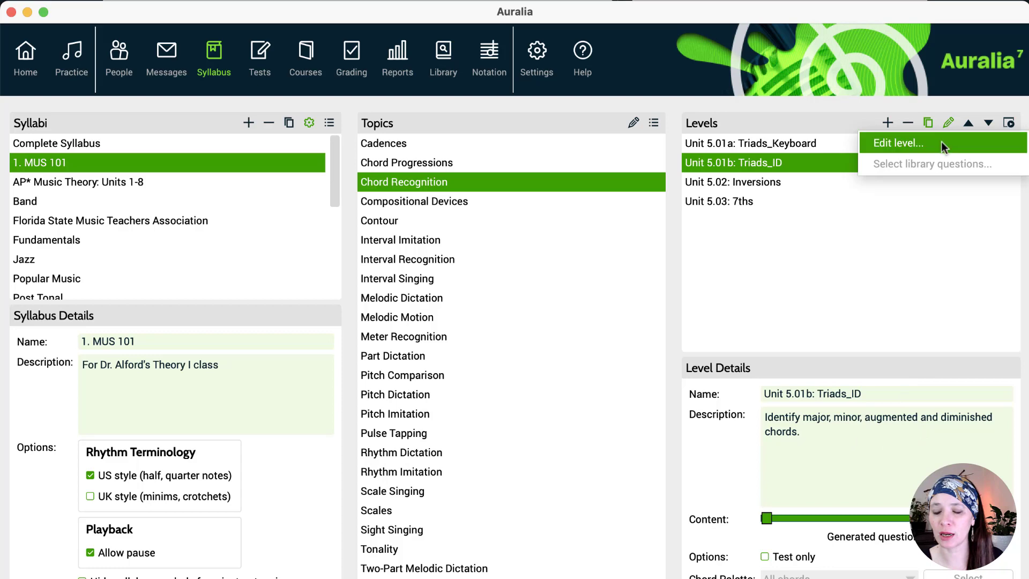
pyautogui.click(941, 141)
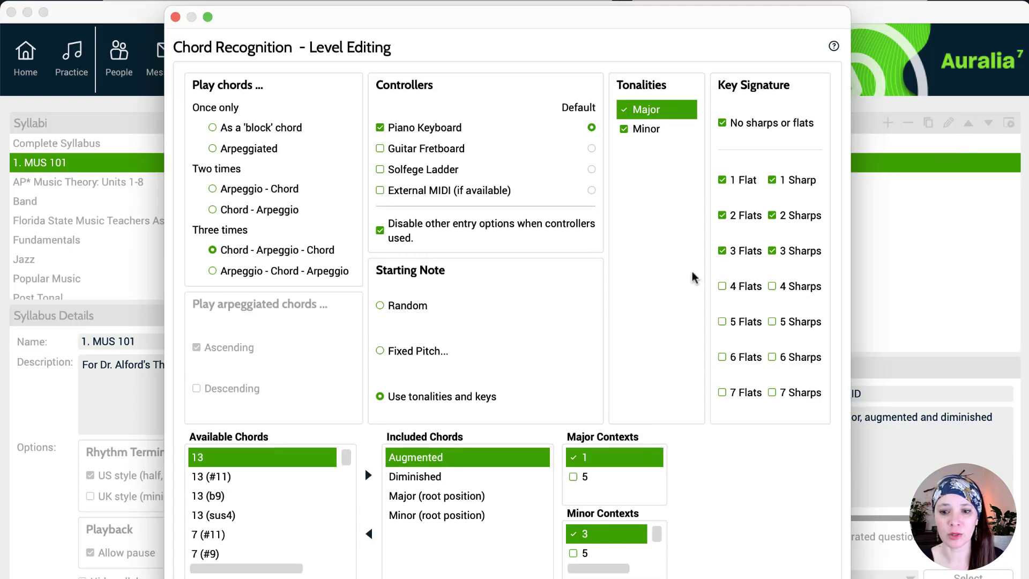
pyautogui.click(403, 130)
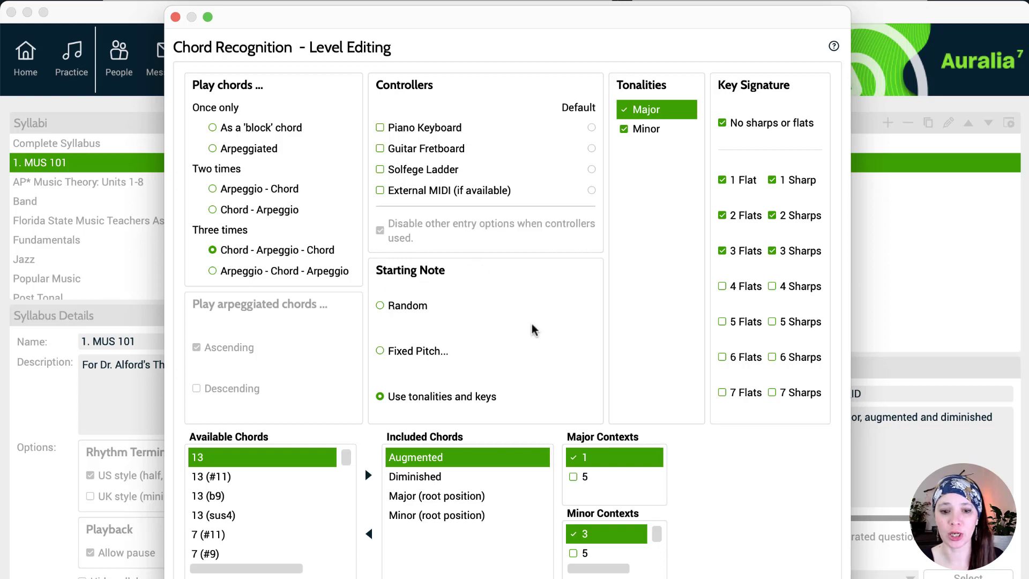
# Extend the level's Major key signatures to four flats and five sharps, and its Minor ones to six flats and six sharps.
pyautogui.click(723, 288)
pyautogui.click(782, 289)
pyautogui.click(788, 322)
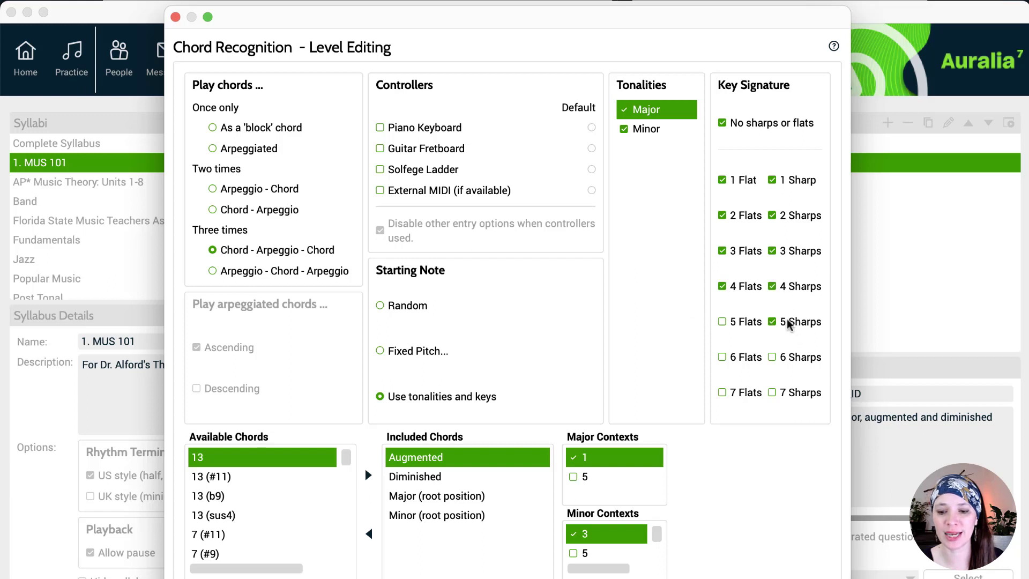
pyautogui.click(650, 129)
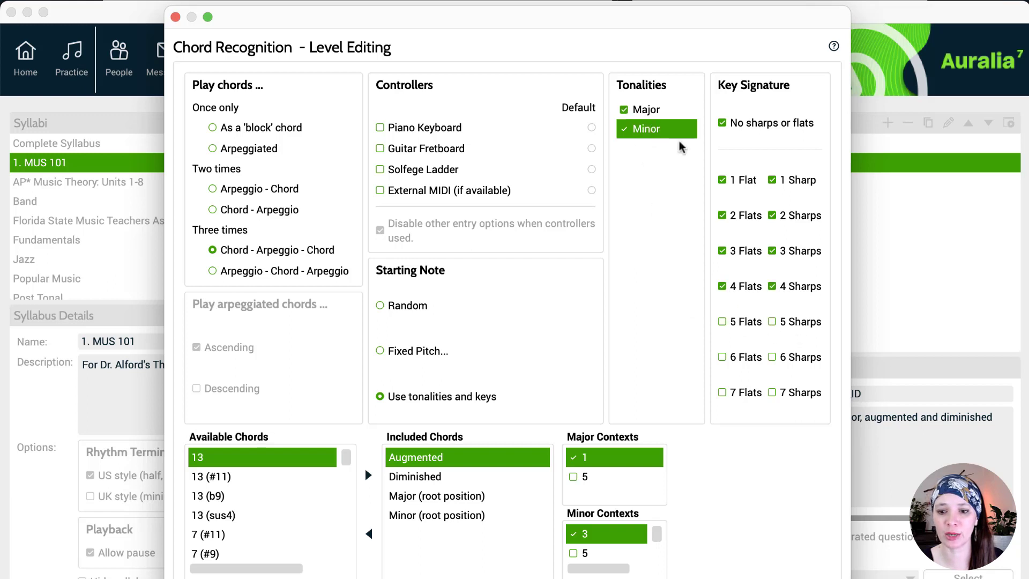
pyautogui.click(746, 322)
pyautogui.click(789, 328)
pyautogui.click(796, 360)
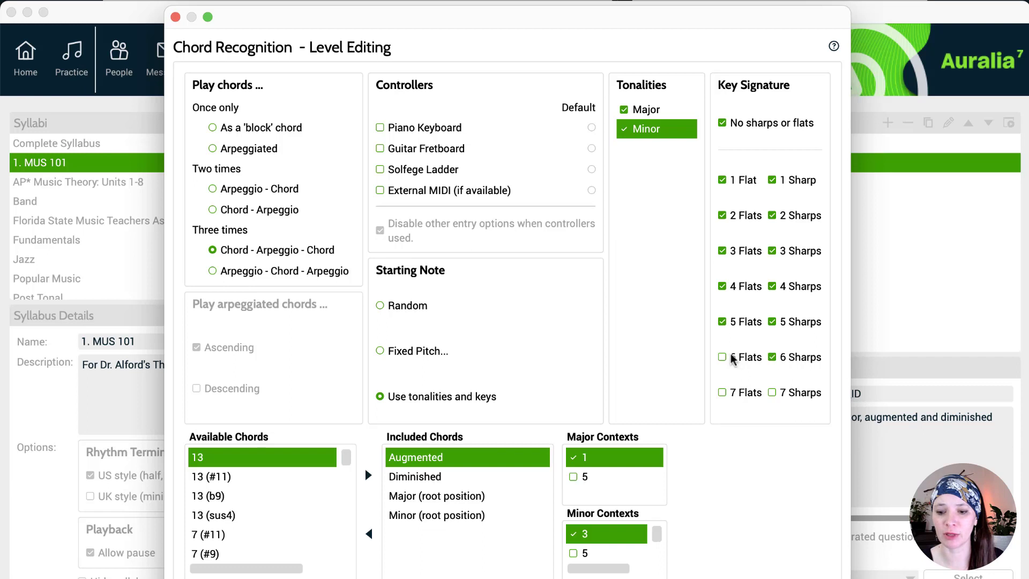
pyautogui.click(753, 359)
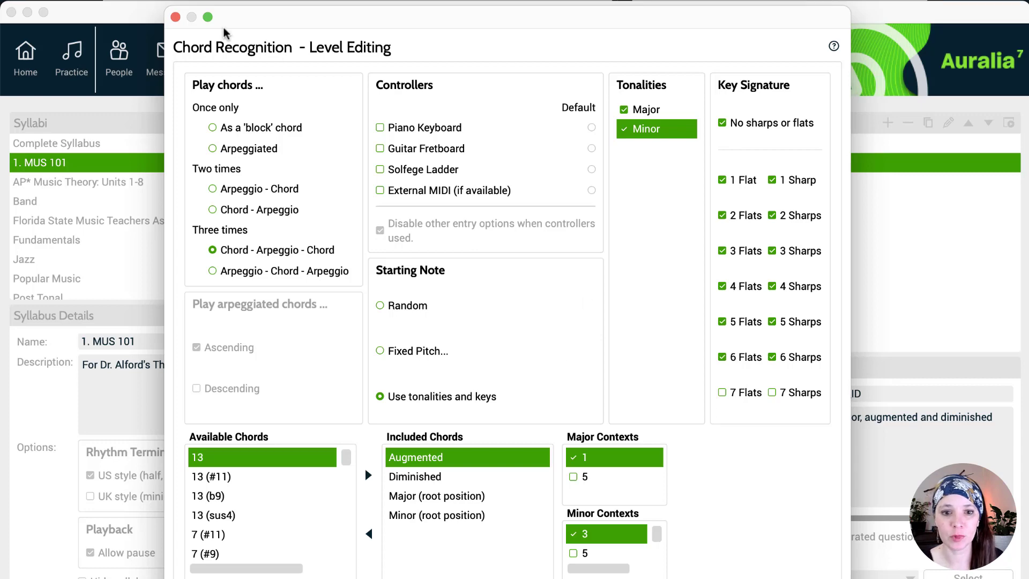
pyautogui.click(175, 18)
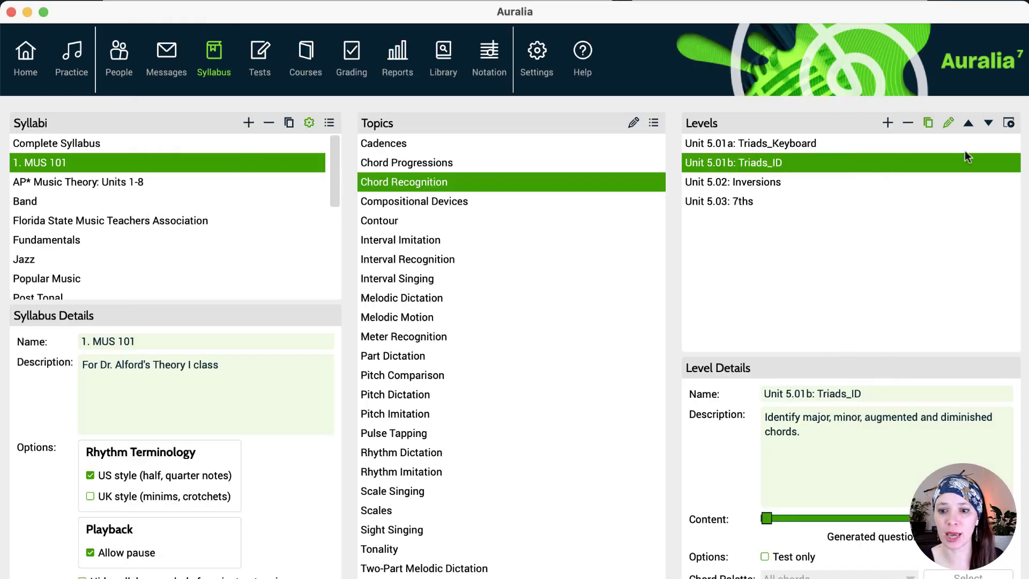
# Preview the Unit 5.01b: Triads_ID drill, answer one question with Diminished, and close the drill.
pyautogui.click(1009, 124)
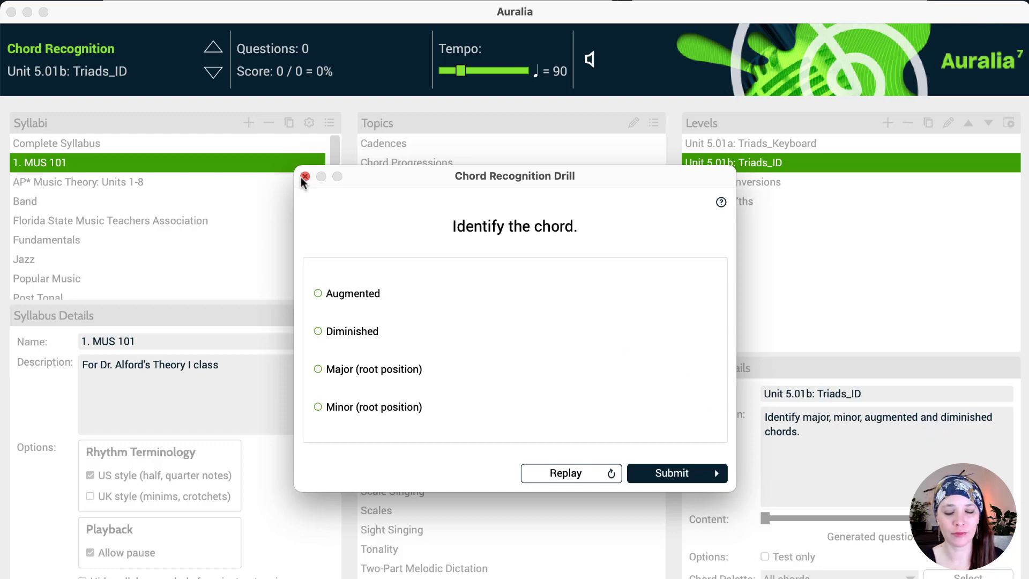
pyautogui.click(353, 332)
pyautogui.click(680, 478)
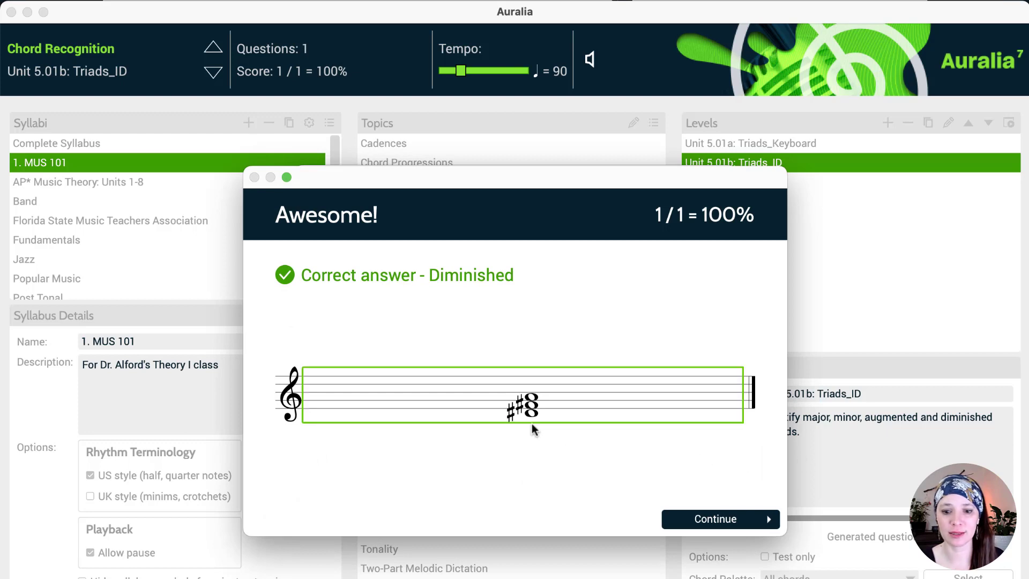
pyautogui.click(738, 523)
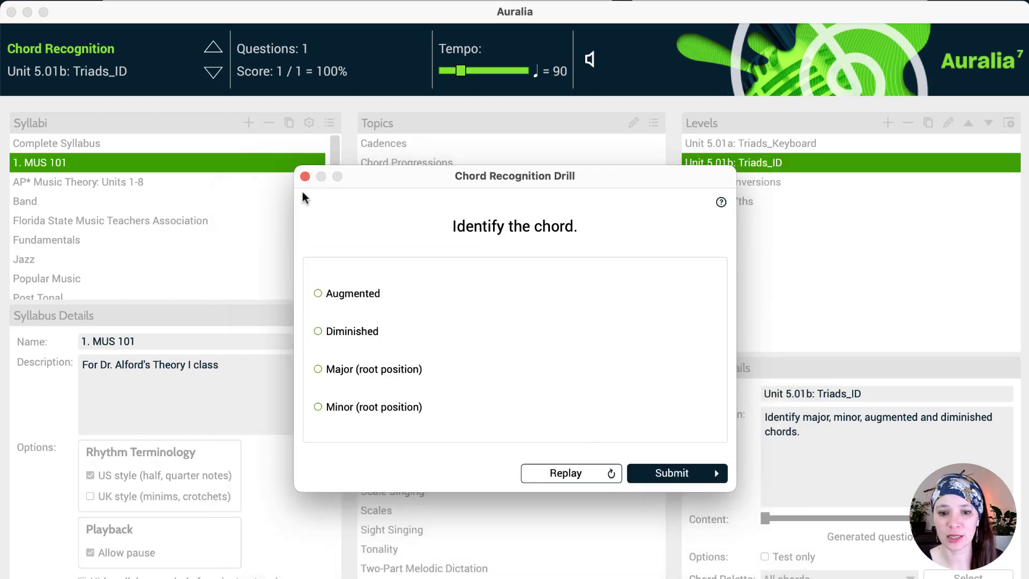
pyautogui.click(305, 177)
pyautogui.press('Up')
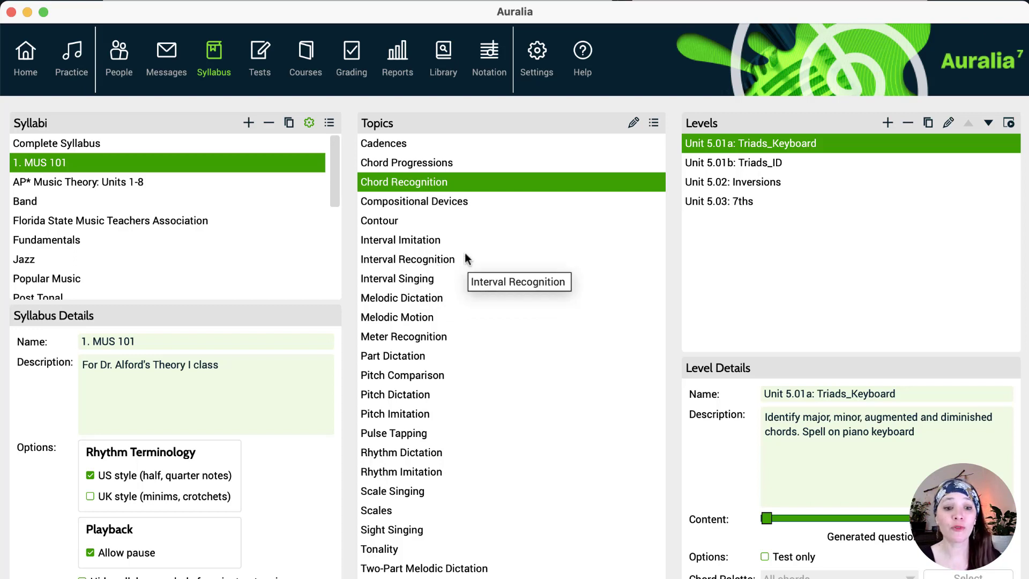
# Copy the PAC, IAC, HC level of the Popular Music syllabus's Cadences topic to the 1. MUS 101 syllabus.
pyautogui.click(63, 280)
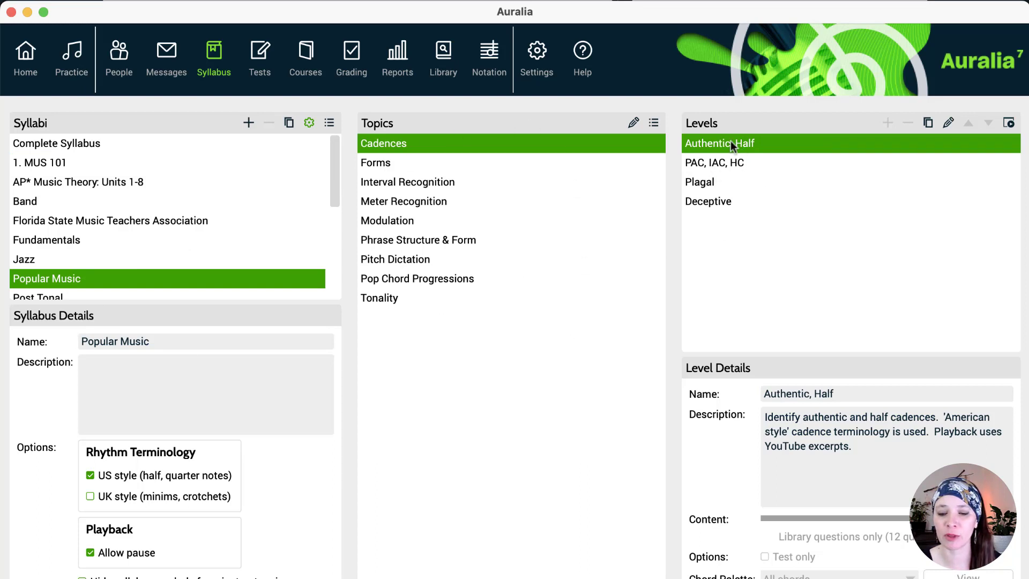
pyautogui.click(715, 164)
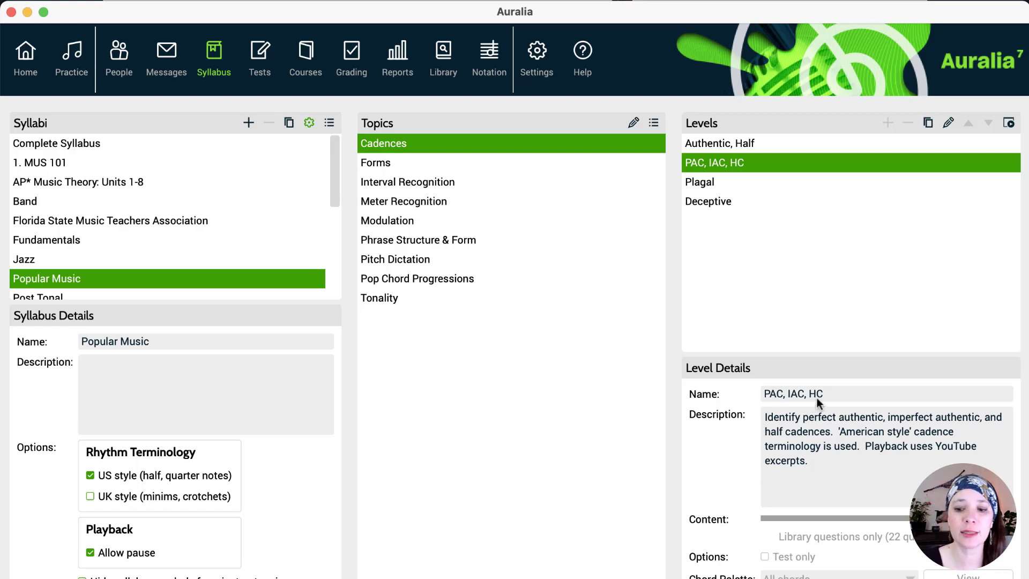
pyautogui.click(929, 124)
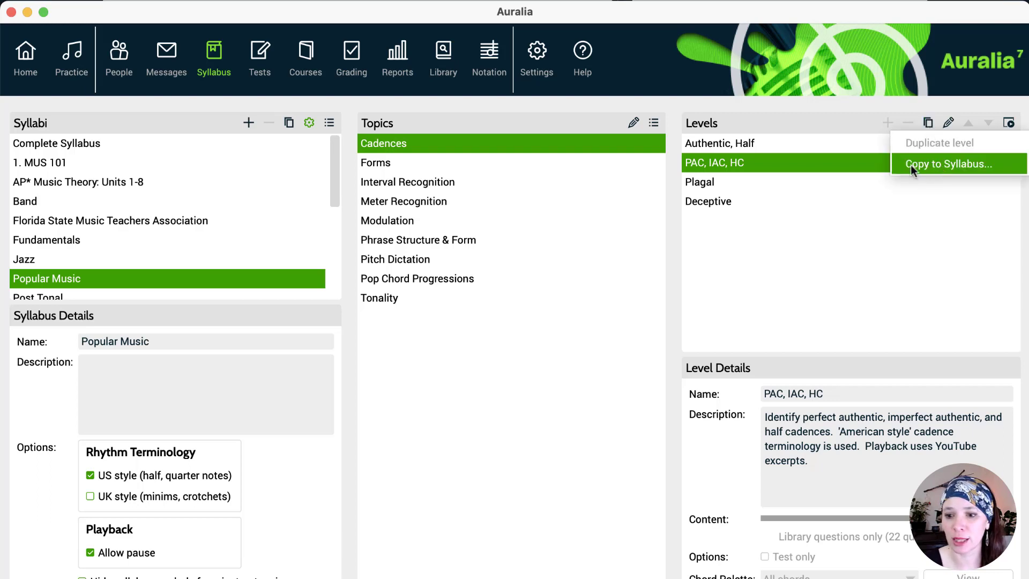
pyautogui.click(961, 164)
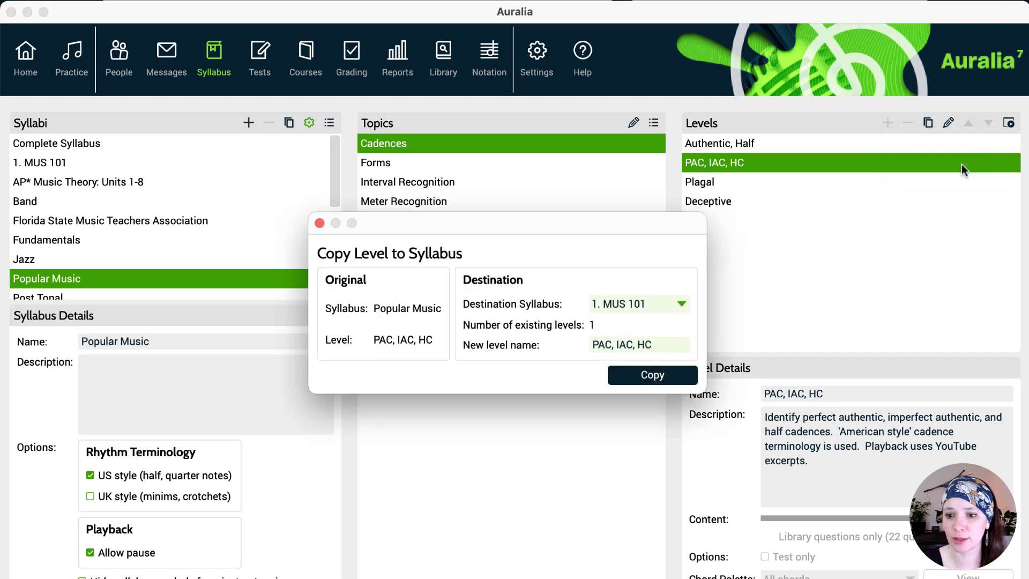
pyautogui.click(655, 305)
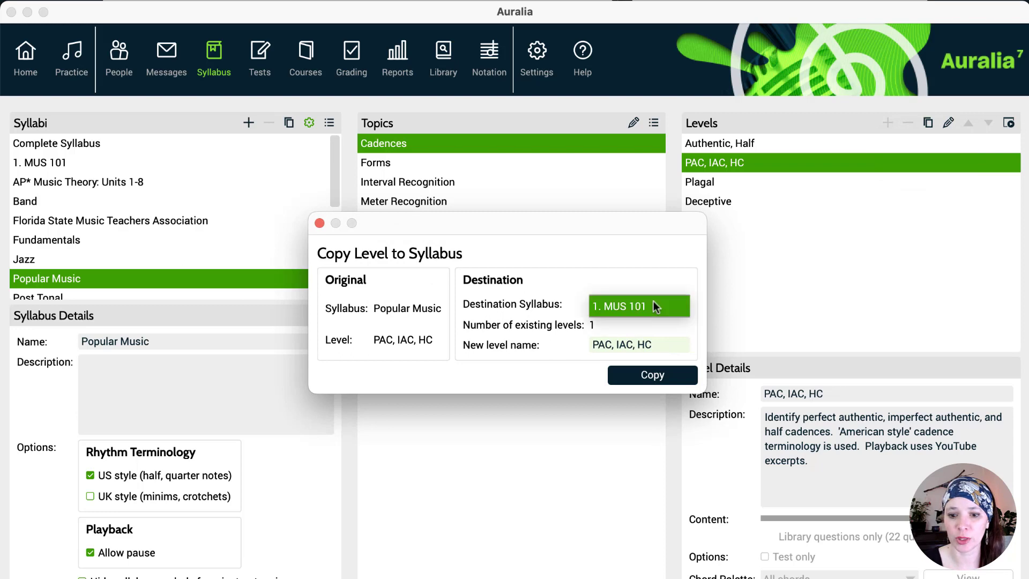
pyautogui.click(628, 310)
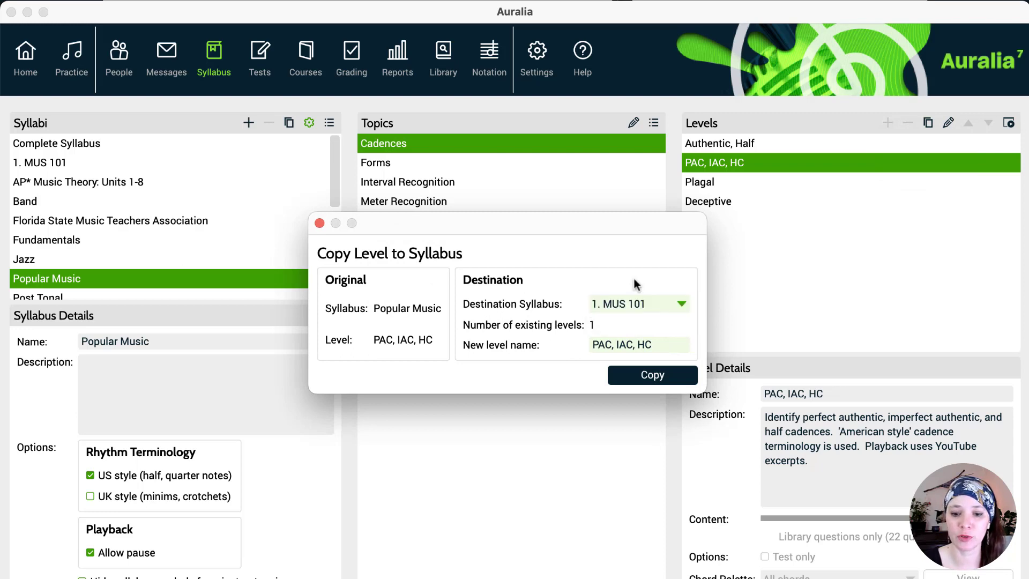
pyautogui.click(653, 375)
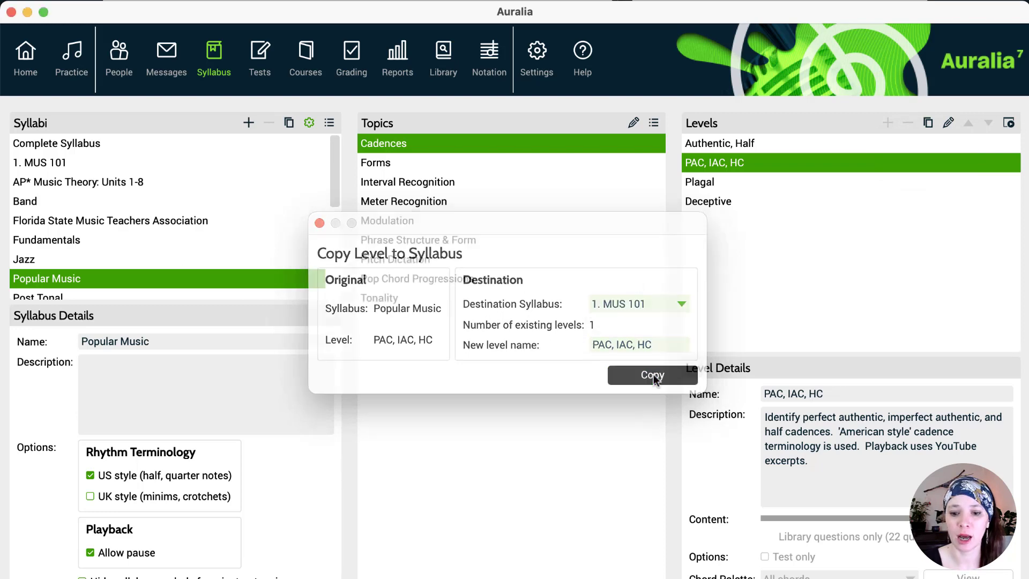
pyautogui.click(598, 343)
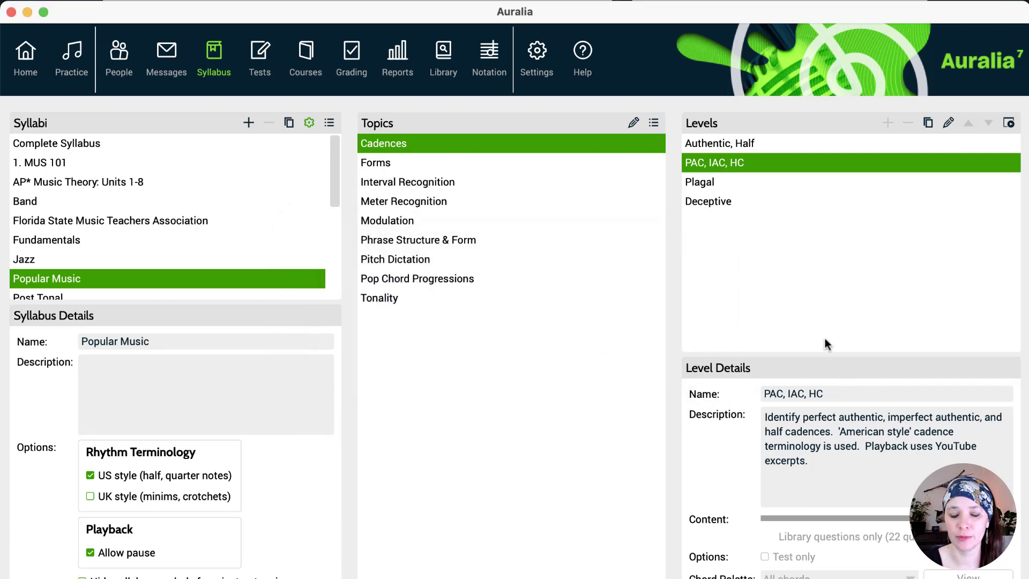
# Rename the copied PAC, IAC, HC level in 1. MUS 101 as Unit 11.02: Pop Music Cadences: PAC, IAC, HC.
pyautogui.click(43, 162)
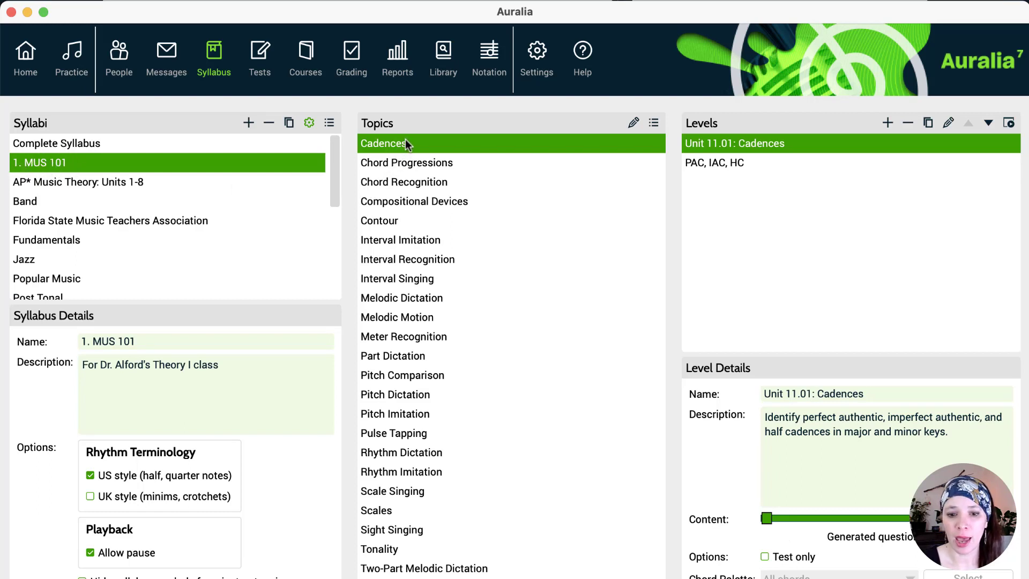
pyautogui.click(723, 163)
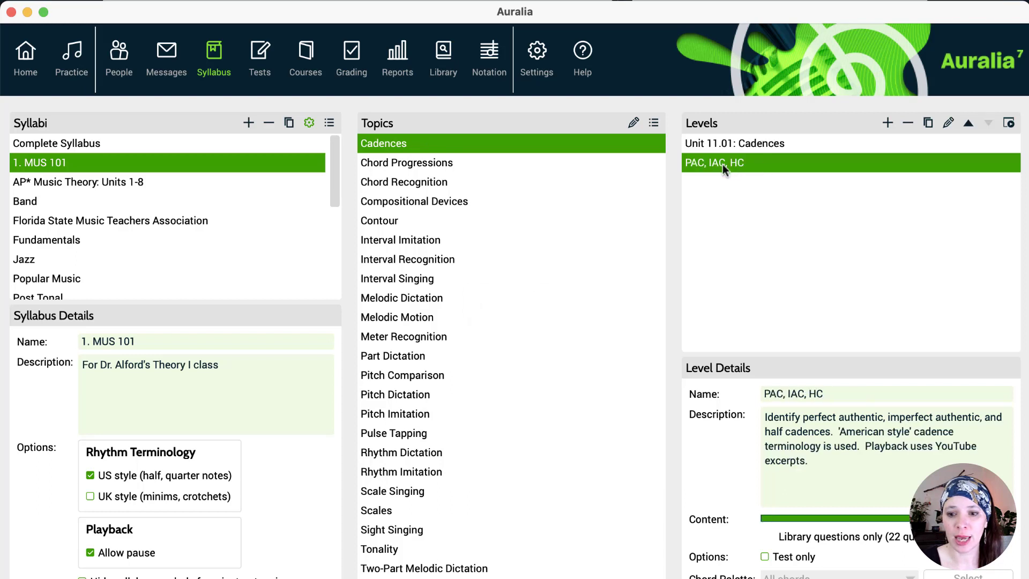
pyautogui.click(781, 145)
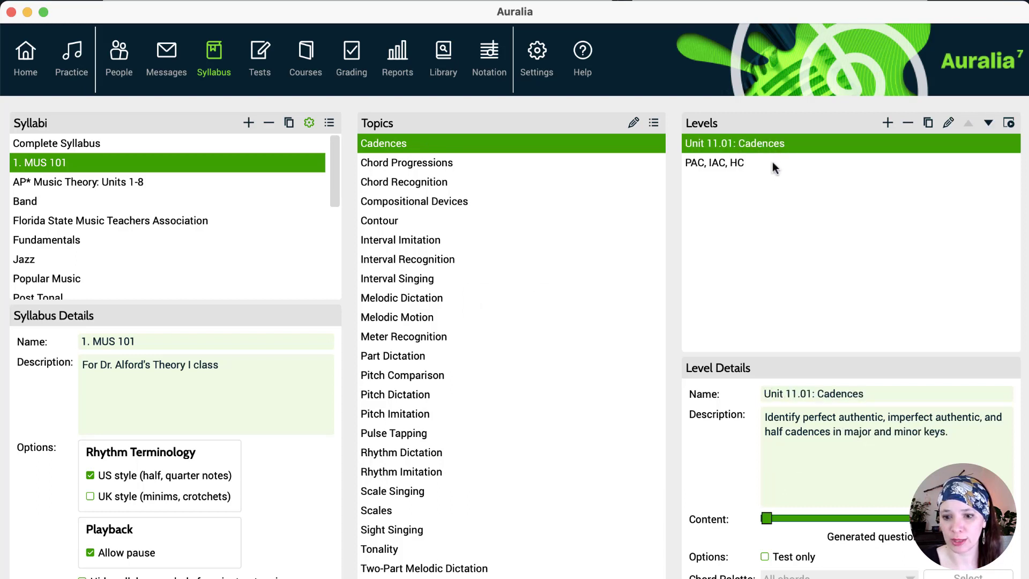
pyautogui.click(773, 162)
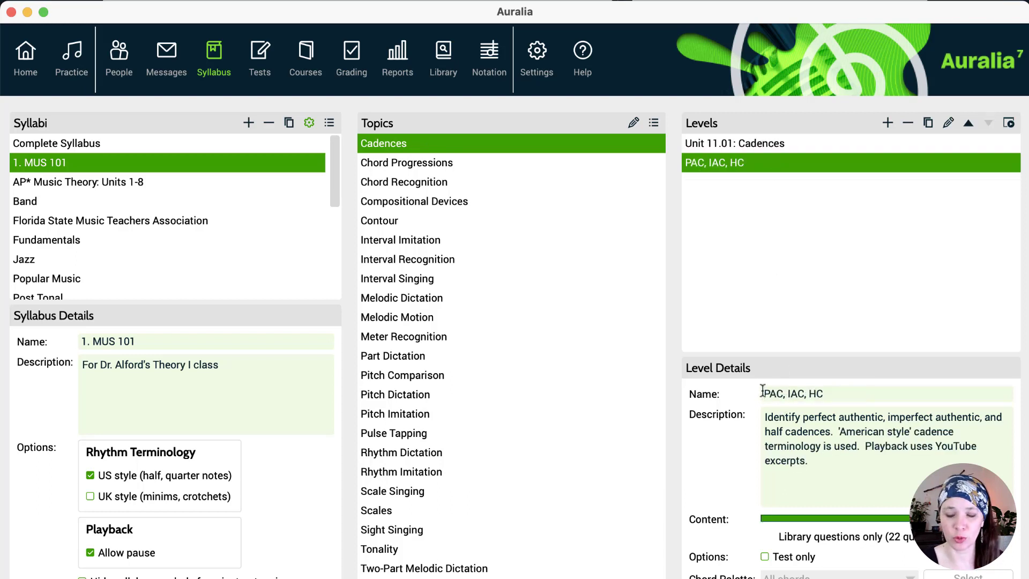
pyautogui.click(763, 393)
pyautogui.write('Unit 11')
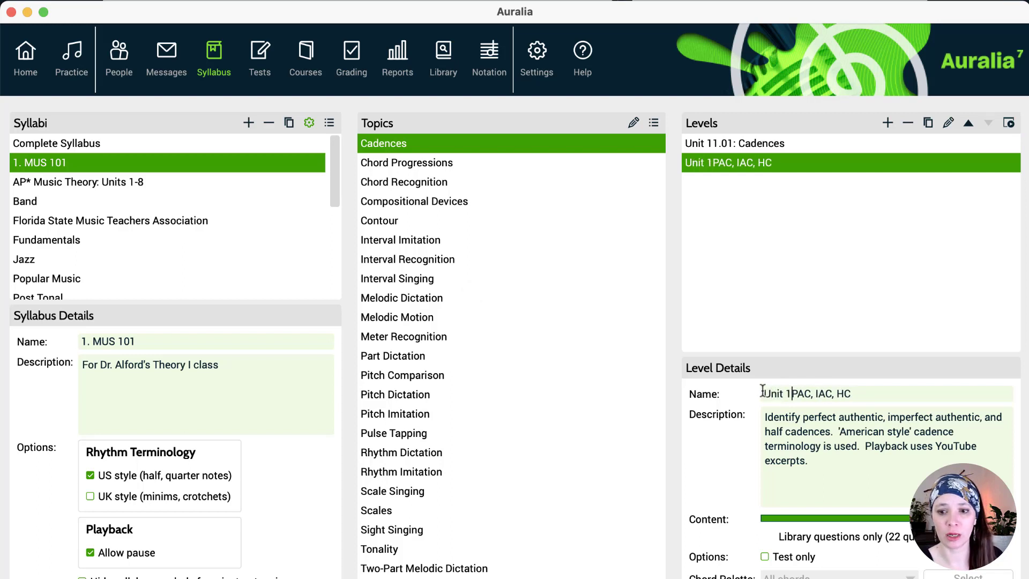
pyautogui.write('.02: P')
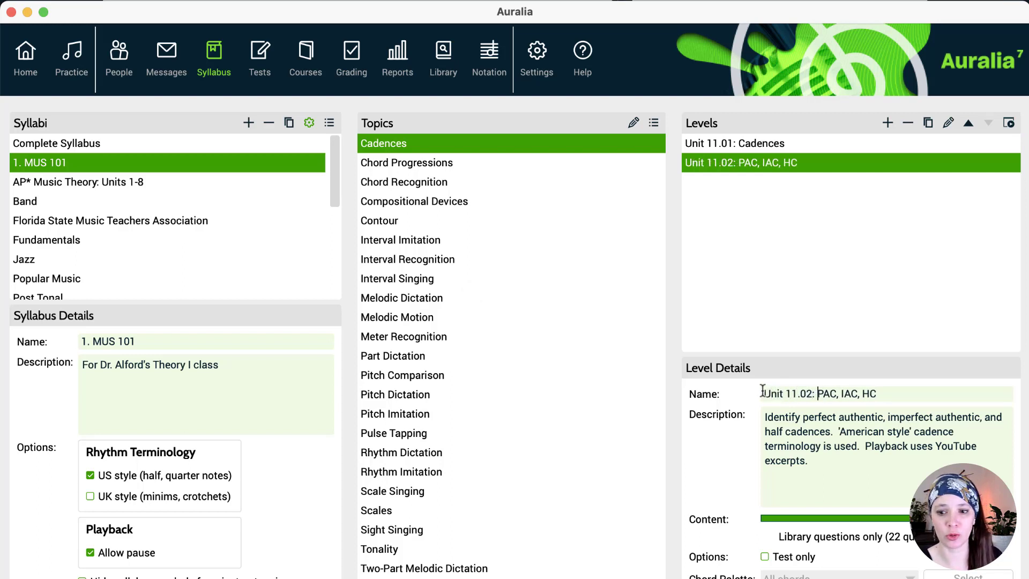
pyautogui.write('op Music ')
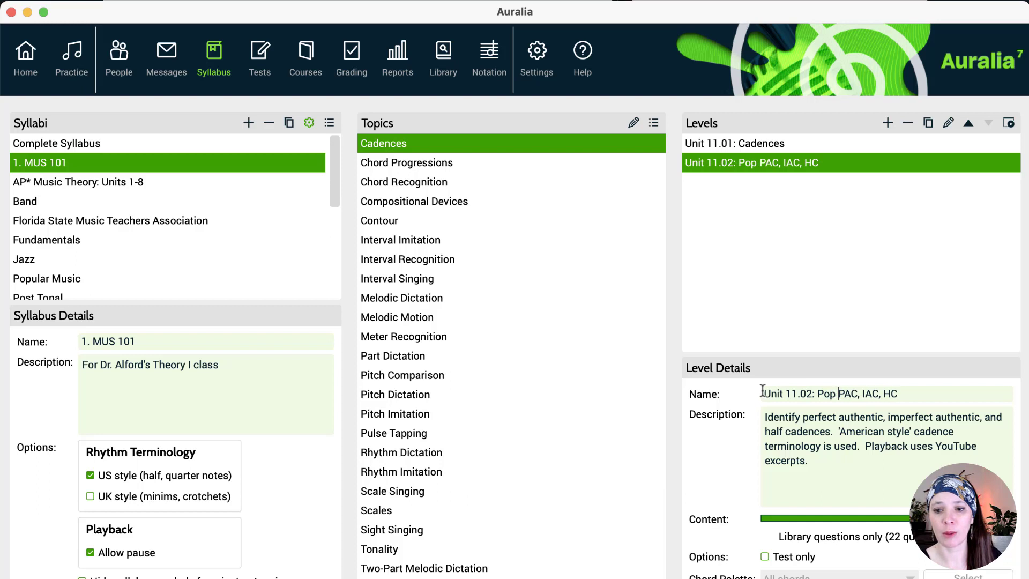
pyautogui.write('Cadences')
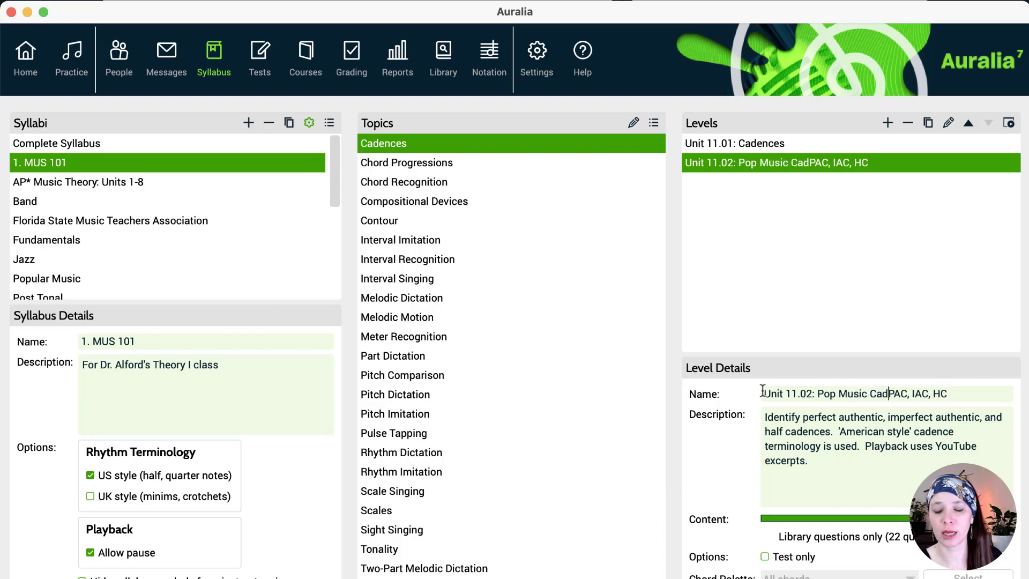
pyautogui.write(':')
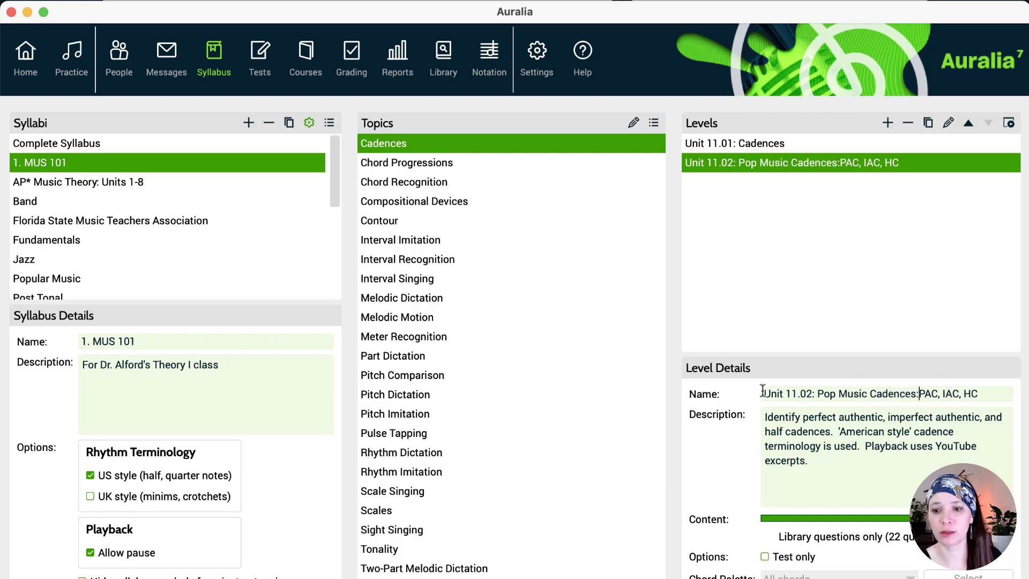
pyautogui.click(789, 493)
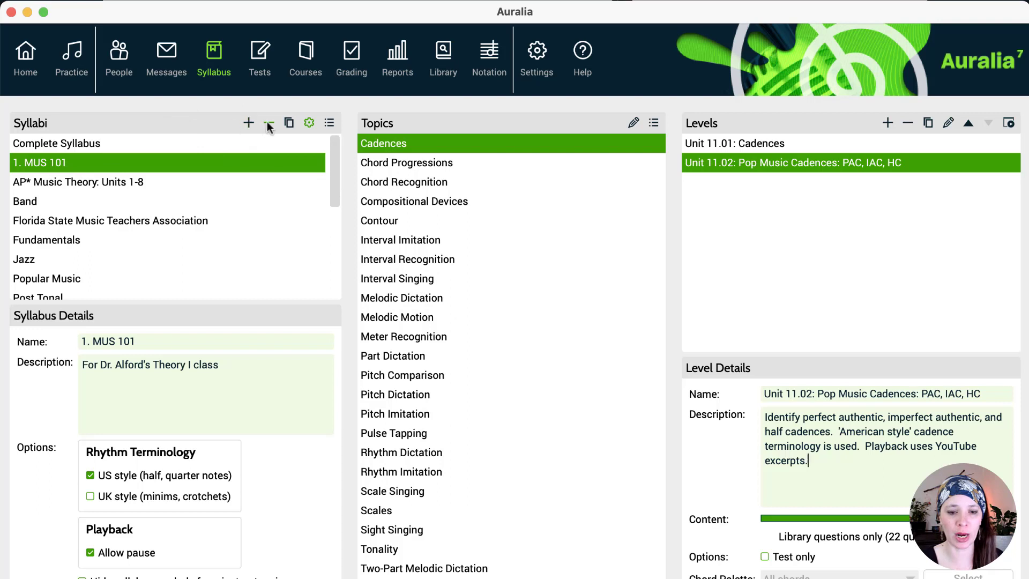
# Create a new syllabus named 2. MUS 102 and describe it as the instructor's other Theory I class.
pyautogui.click(249, 123)
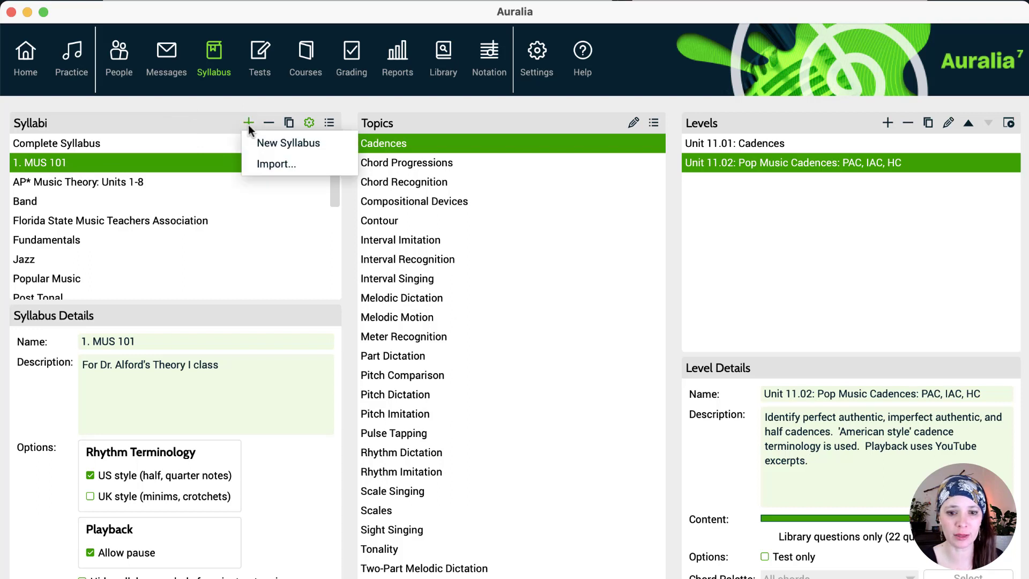
pyautogui.click(281, 144)
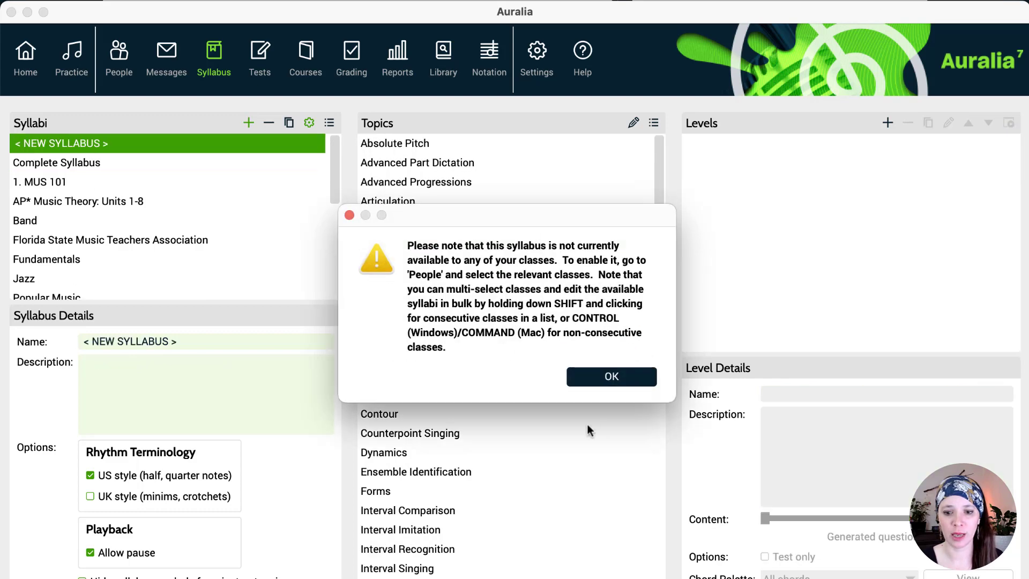
pyautogui.click(636, 377)
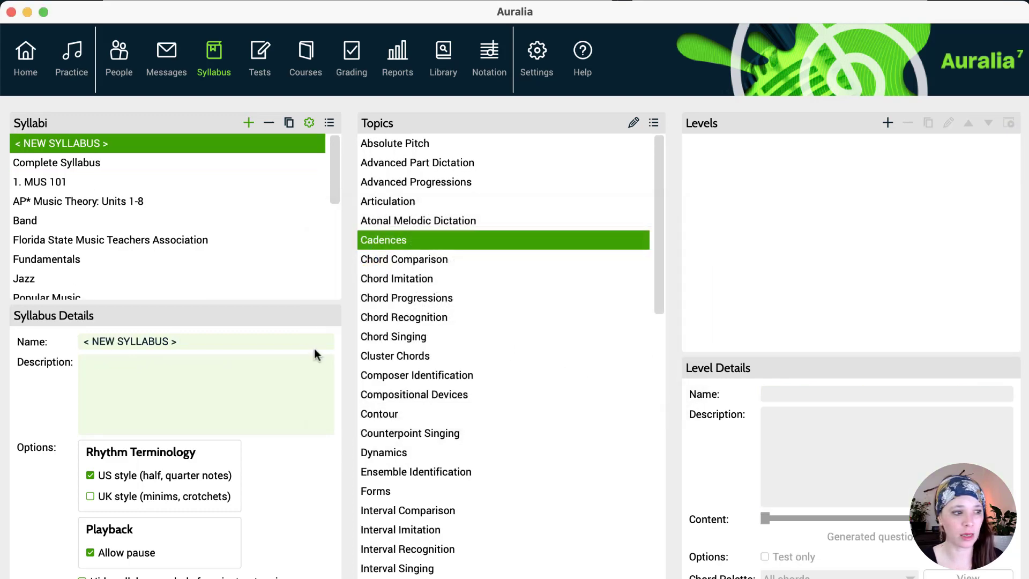
pyautogui.write('2')
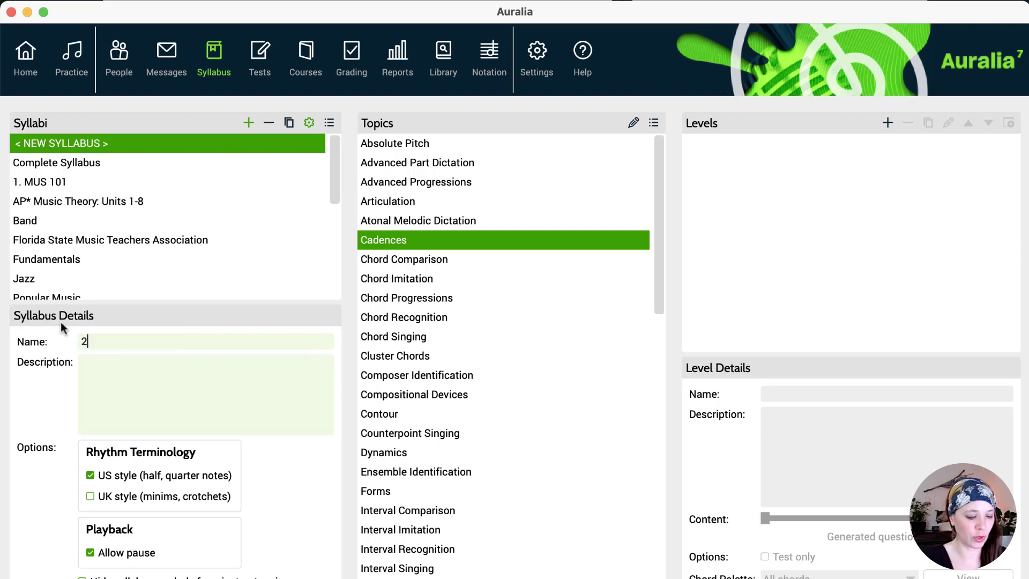
pyautogui.write('. MUS 102')
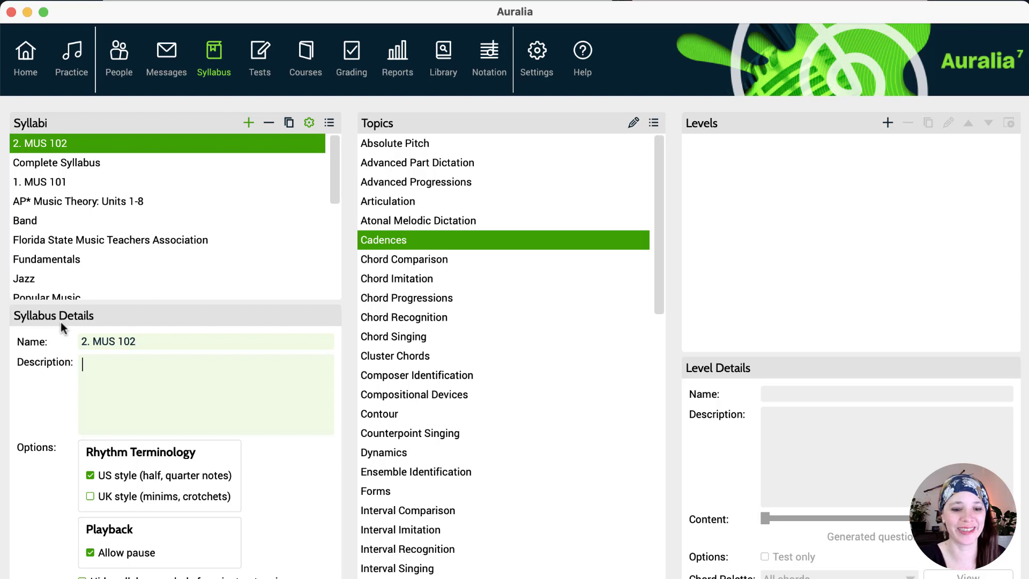
pyautogui.write('Dr. Alford')
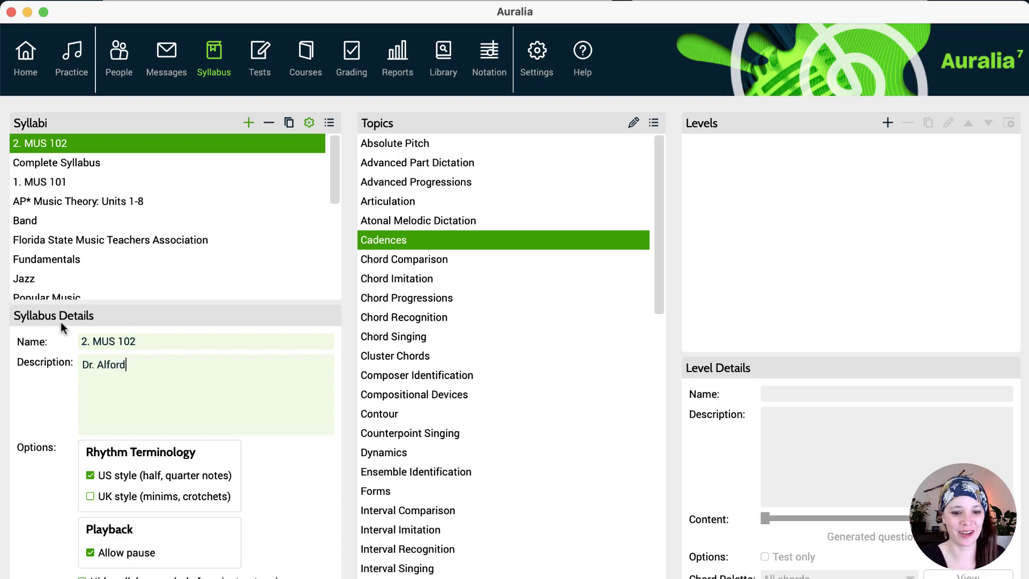
pyautogui.write("'s other Theor")
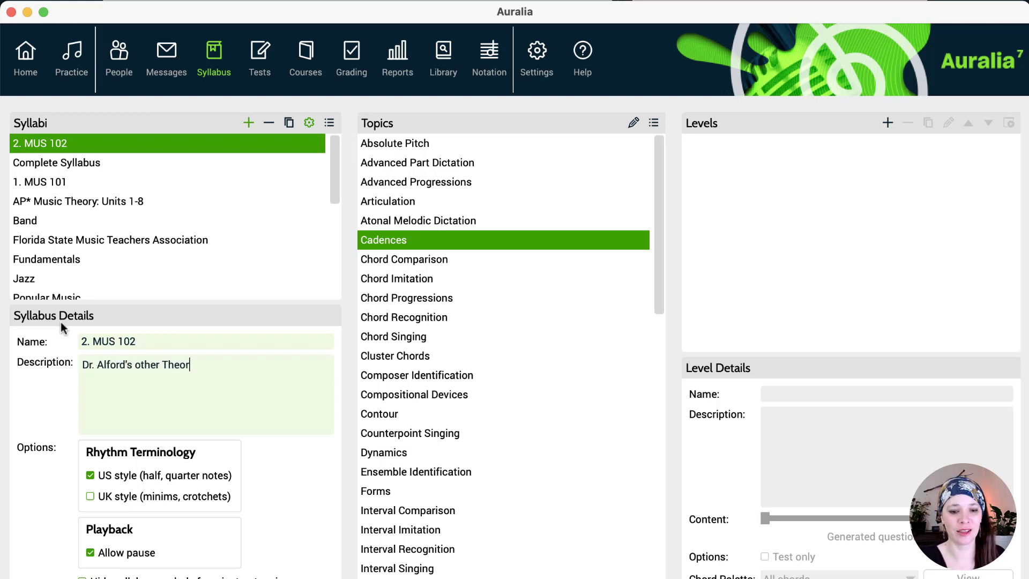
pyautogui.write('y I class.')
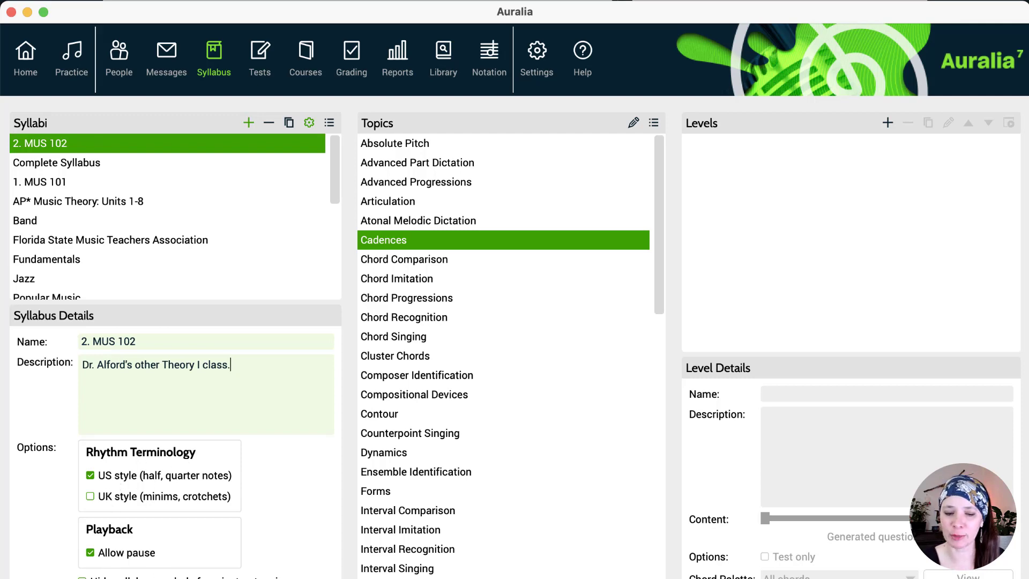
# Set the solfege option in the drill options of 2. MUS 102 to Movable Do.
pyautogui.click(310, 124)
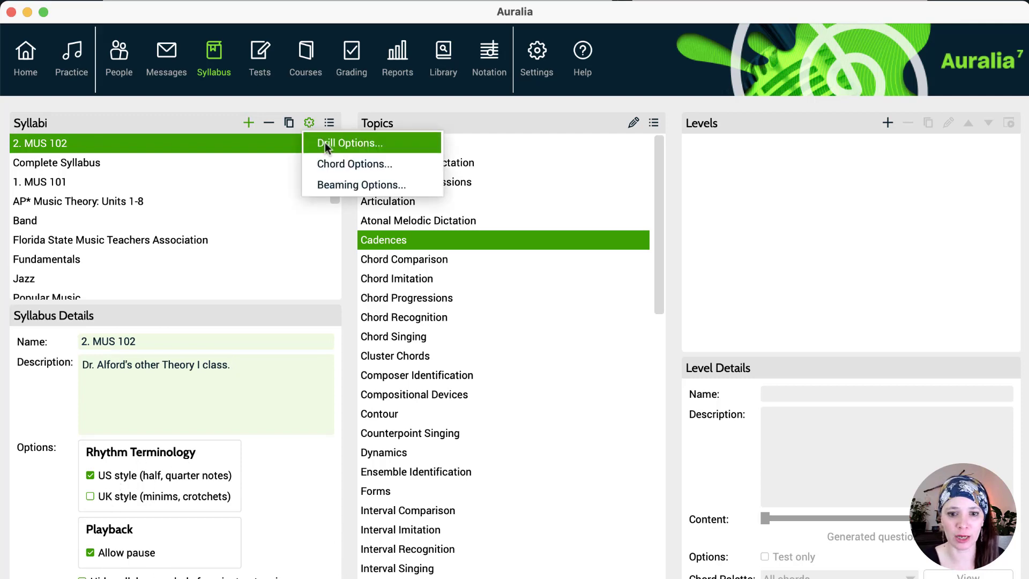
pyautogui.click(324, 143)
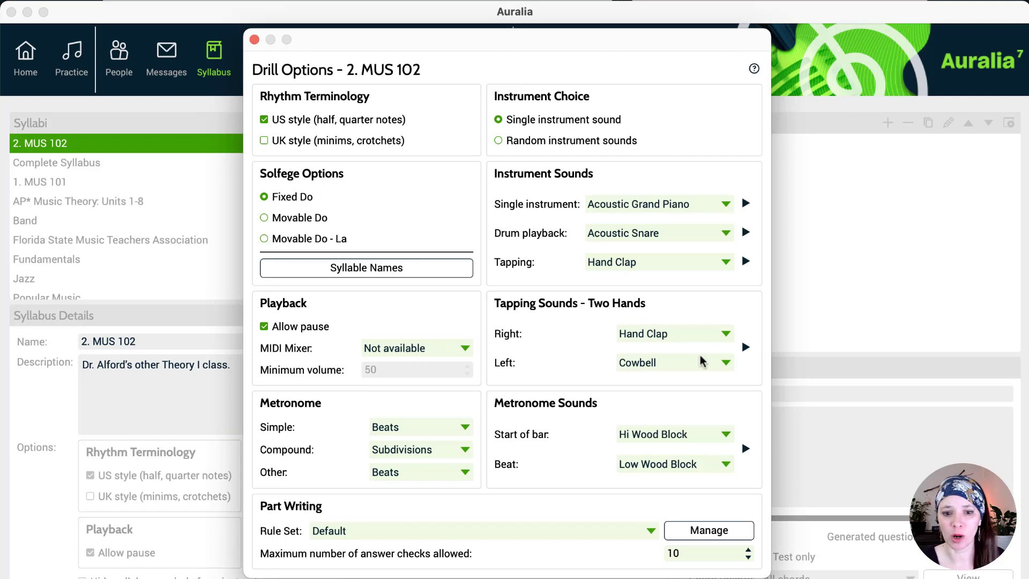
pyautogui.click(303, 218)
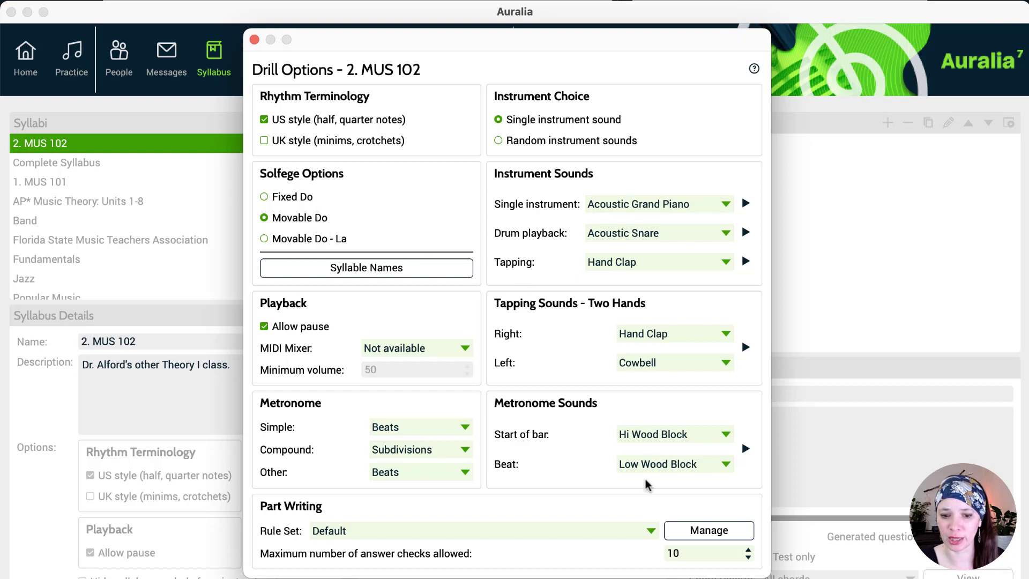
pyautogui.click(254, 39)
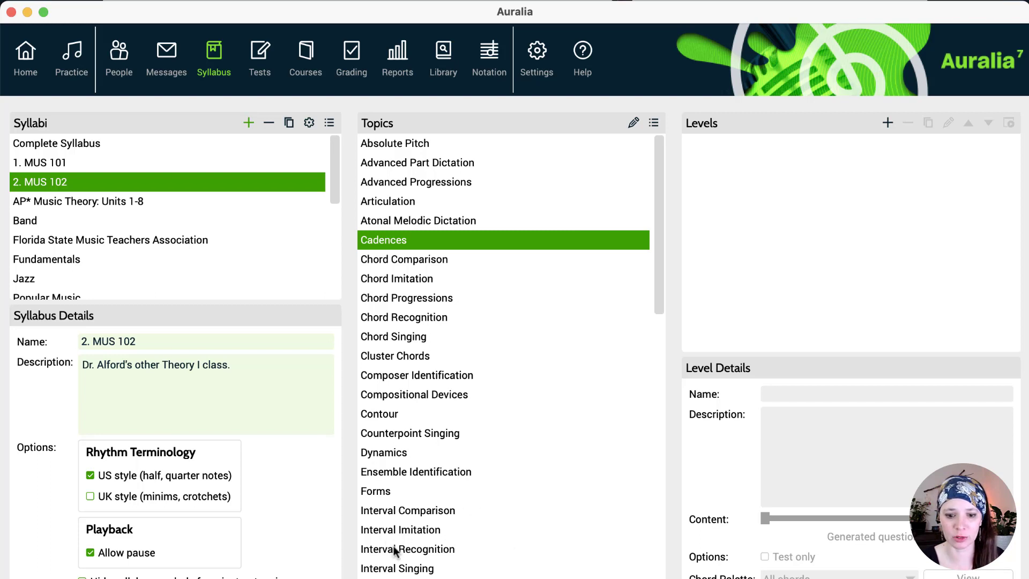
# Add a level named Unit 1: Pentachord to the Interval Recognition topic of 2. MUS 102.
pyautogui.click(451, 552)
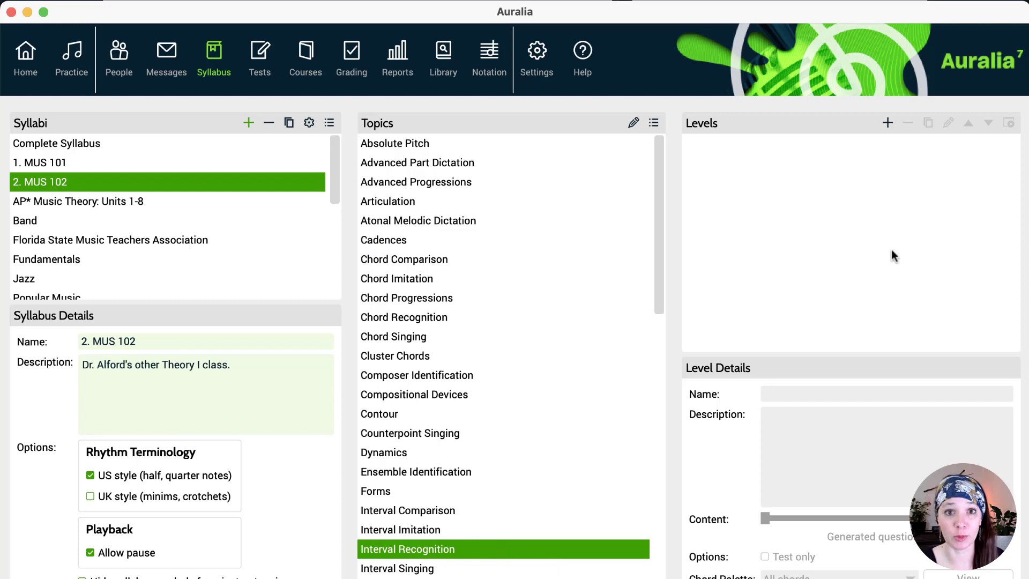
pyautogui.click(888, 124)
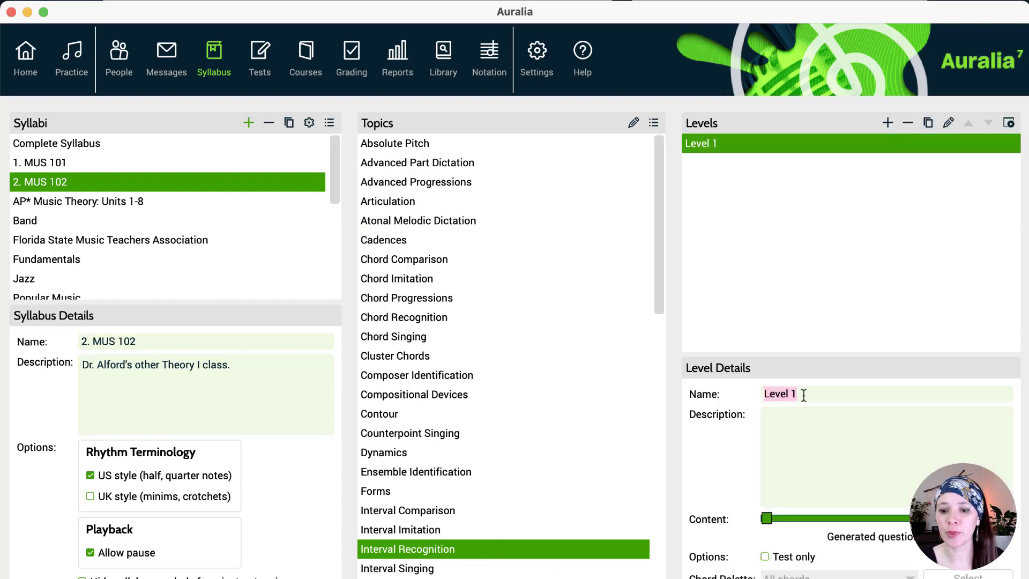
pyautogui.write('Uni')
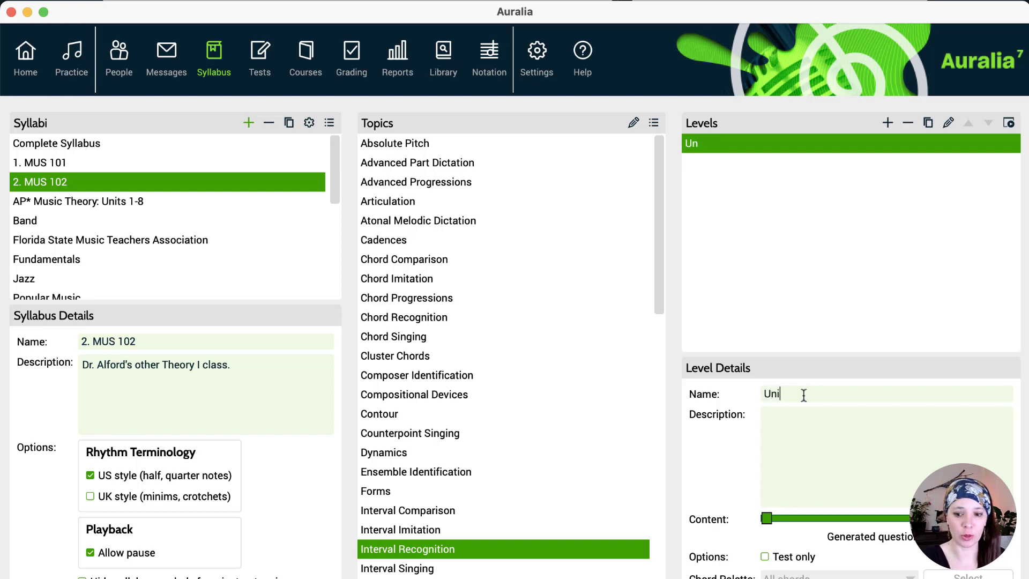
pyautogui.write('t 1: ')
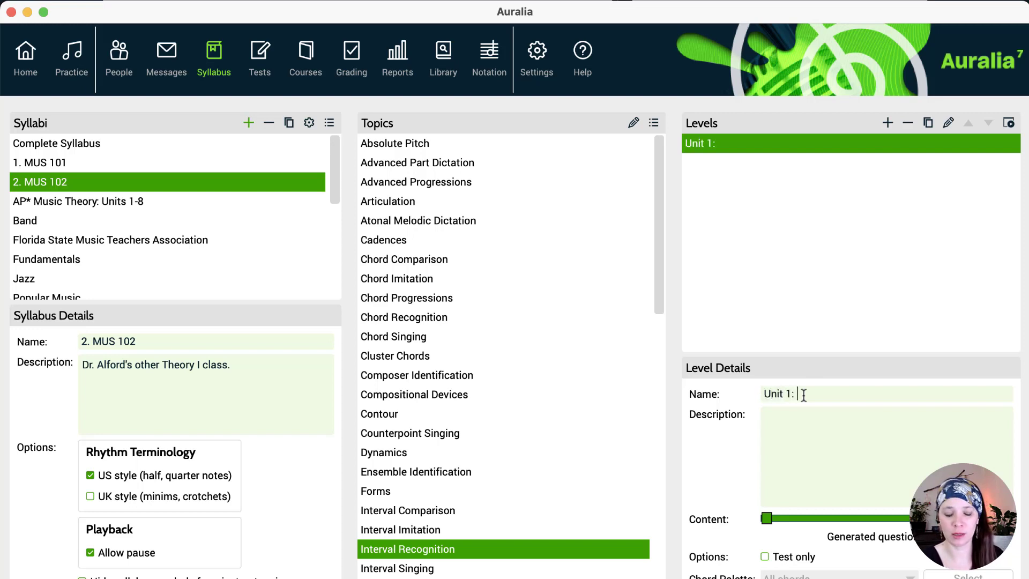
pyautogui.write('Pentac')
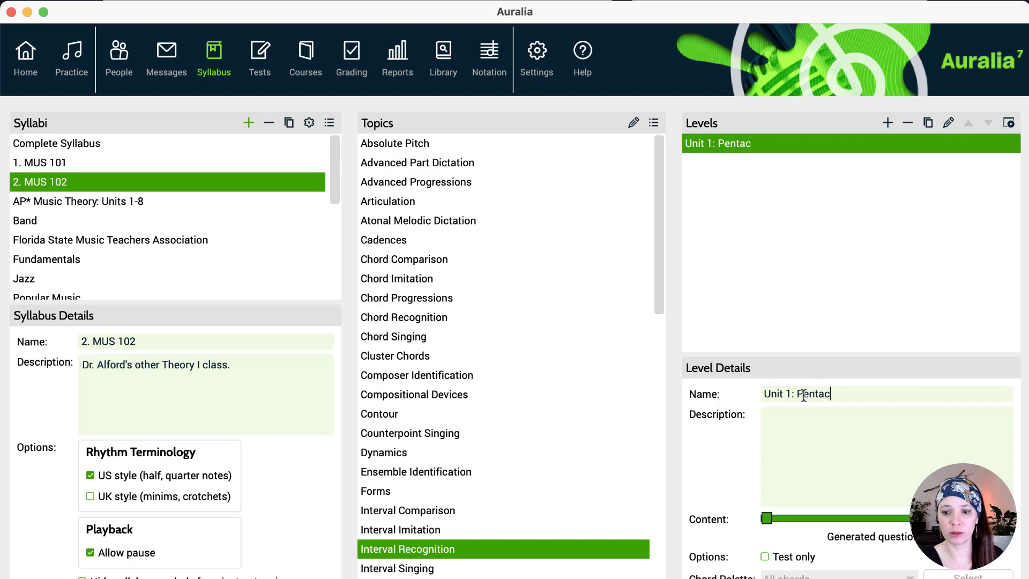
pyautogui.write('hord')
# Describe the Unit 1: Pentachord level as "Intervals in the major pentachord".
pyautogui.press('Tab')
pyautogui.write('Int')
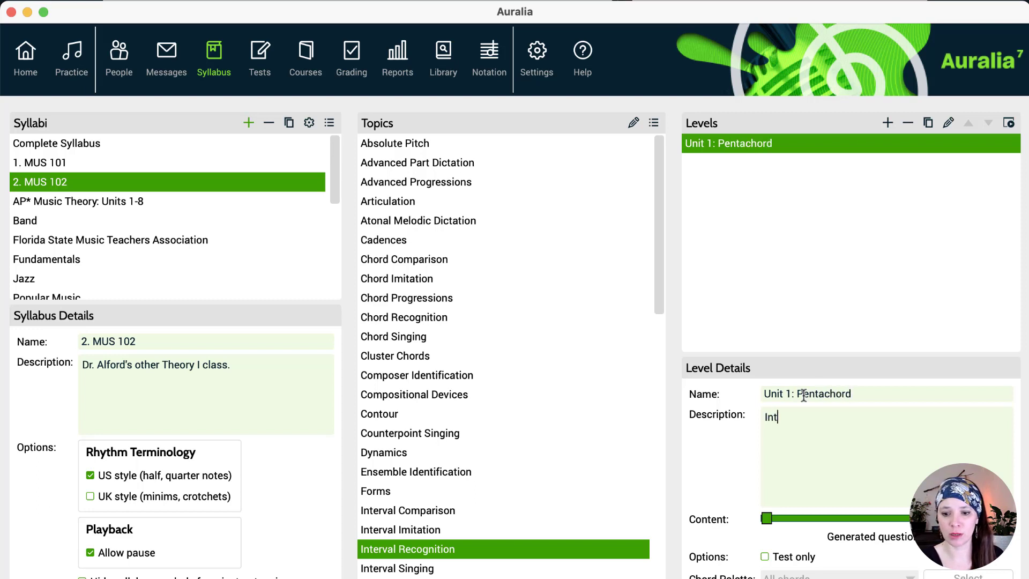
pyautogui.write('ervals ')
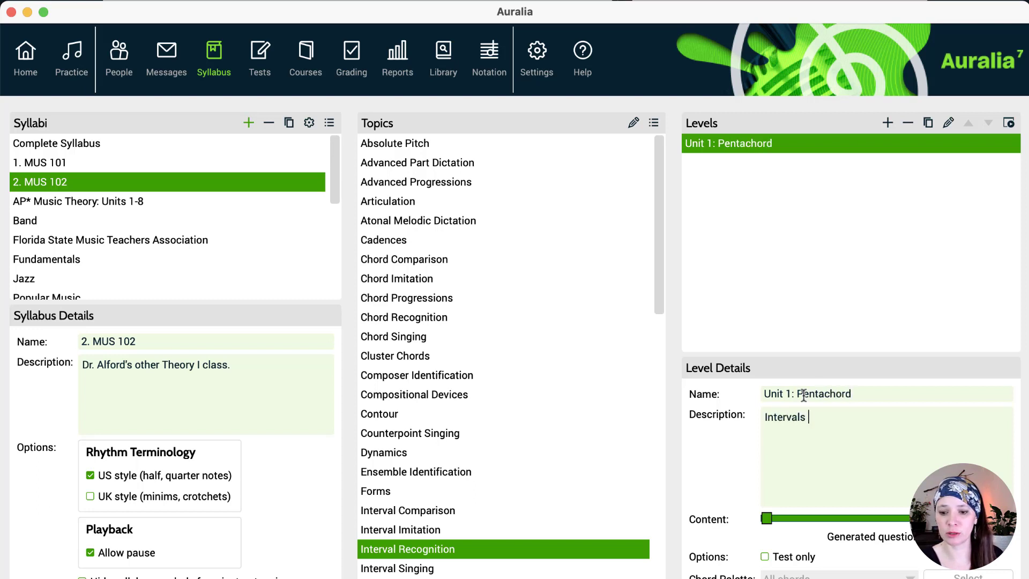
pyautogui.write('in the major pen')
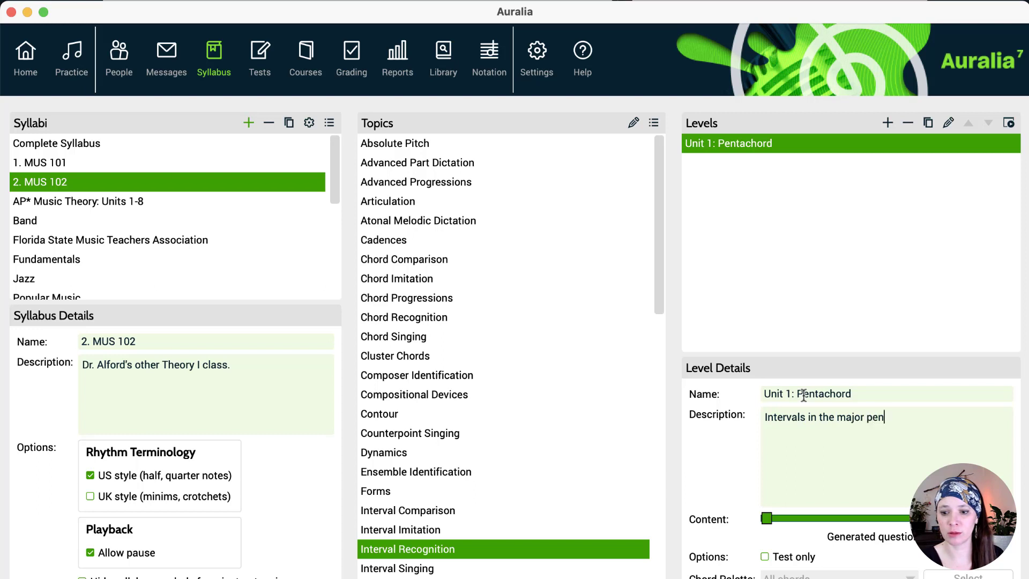
pyautogui.write('tachord')
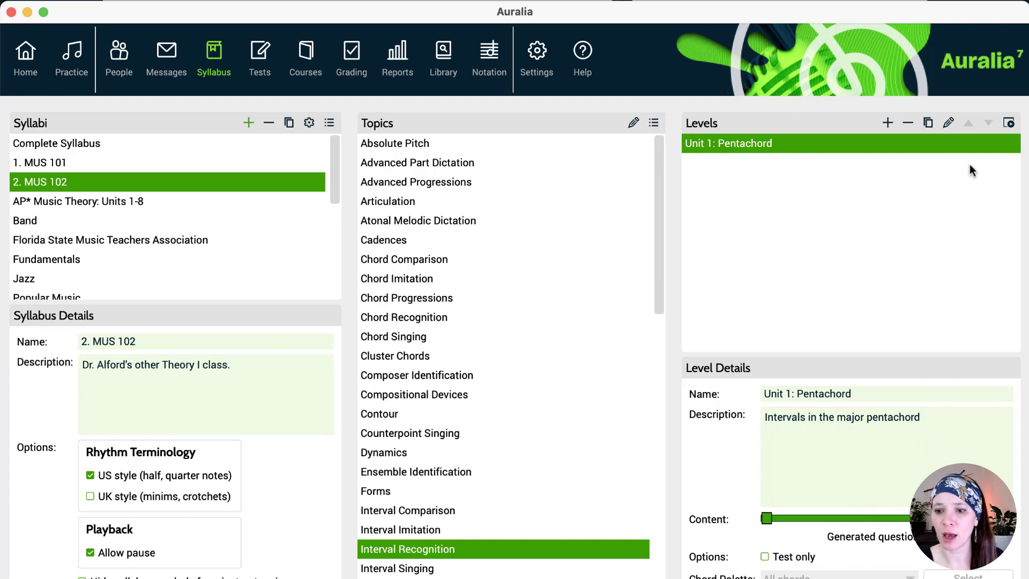
# Include the ascending Major 2nd, Major 3rd, Perfect 4th and Perfect 5th in the Unit 1: Pentachord level's content.
pyautogui.click(947, 125)
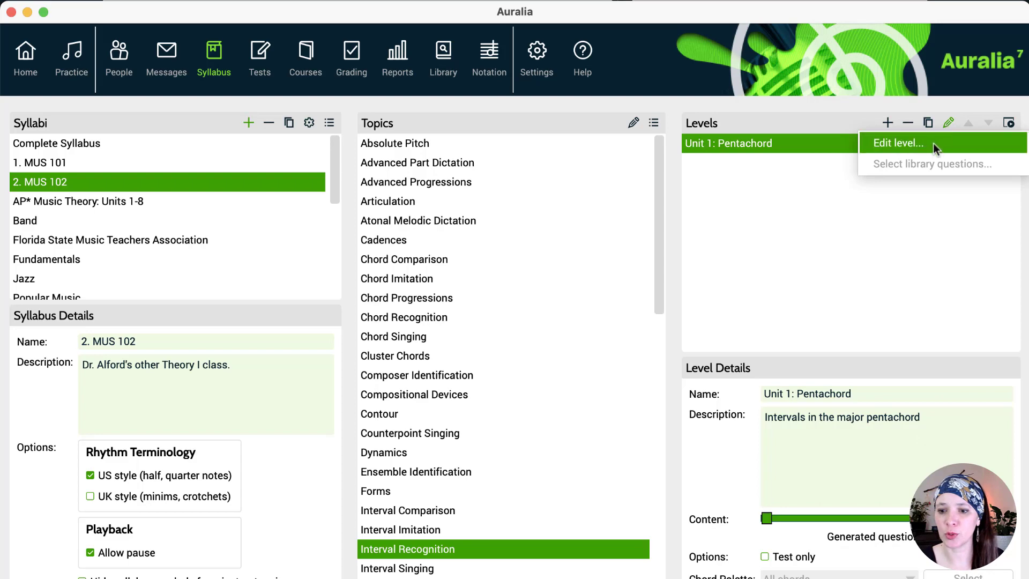
pyautogui.click(933, 143)
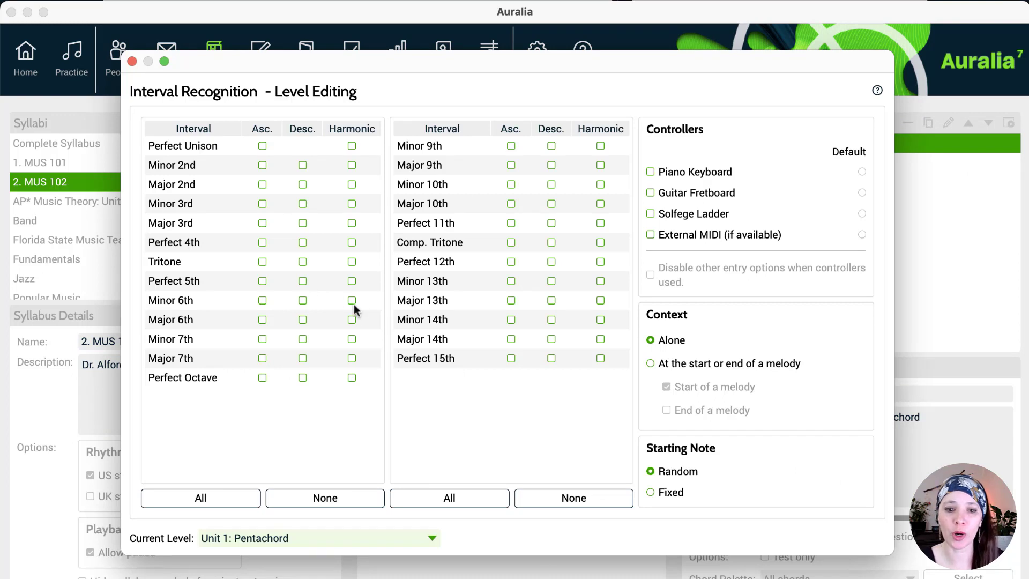
pyautogui.click(262, 184)
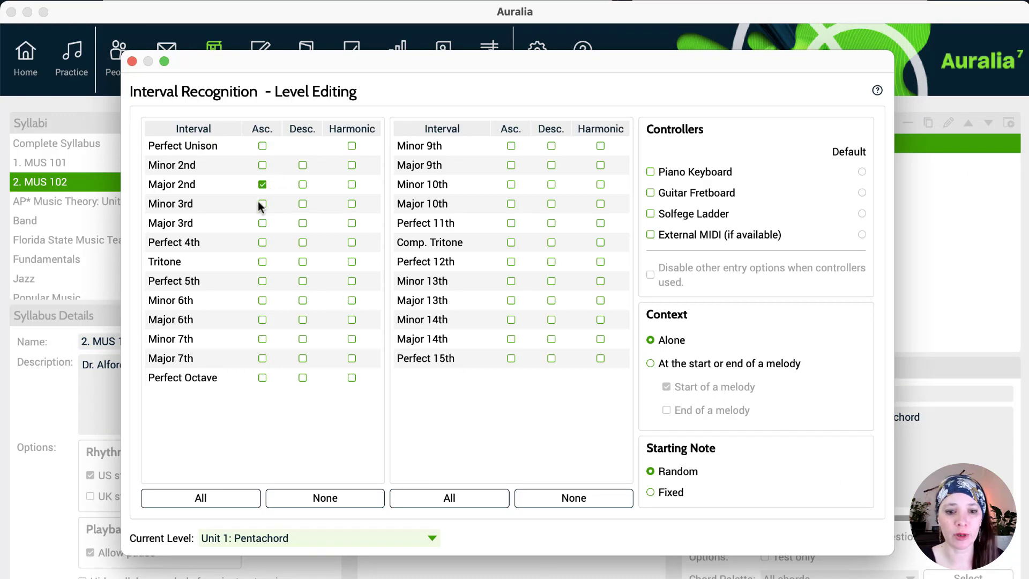
pyautogui.click(262, 223)
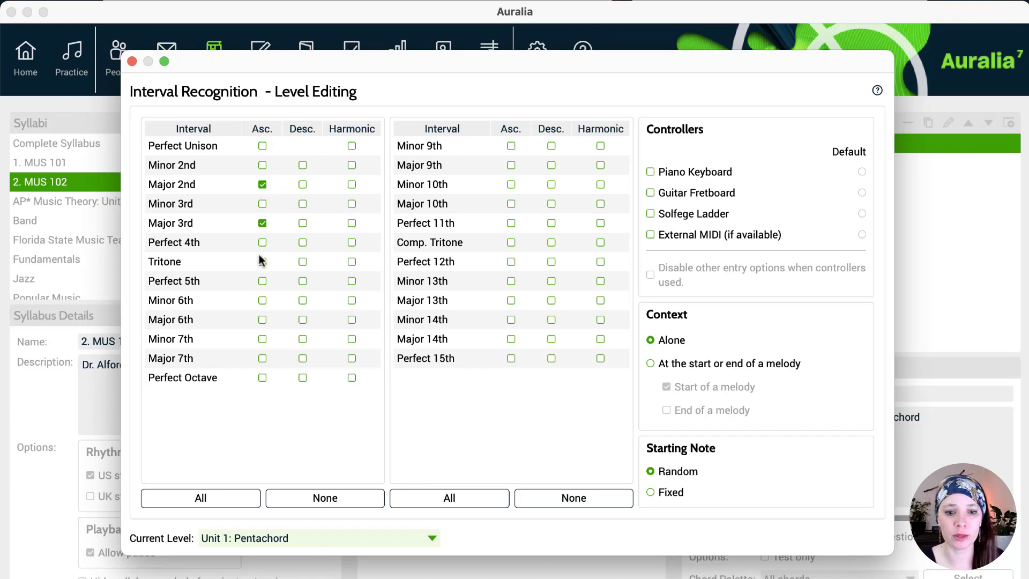
pyautogui.click(262, 243)
pyautogui.click(262, 281)
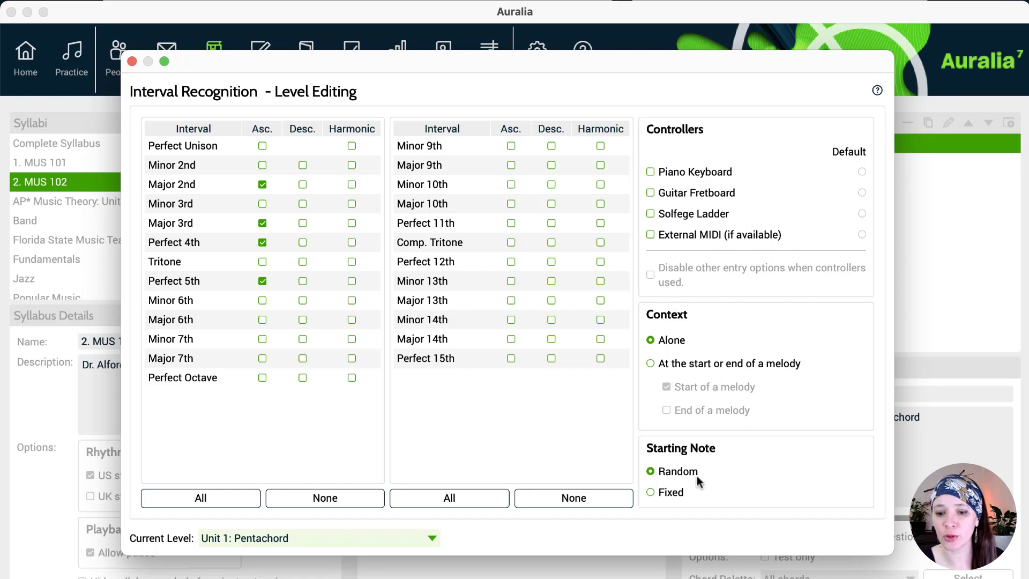
# Make the level's starting note fixed on middle C and close the level editor.
pyautogui.click(671, 492)
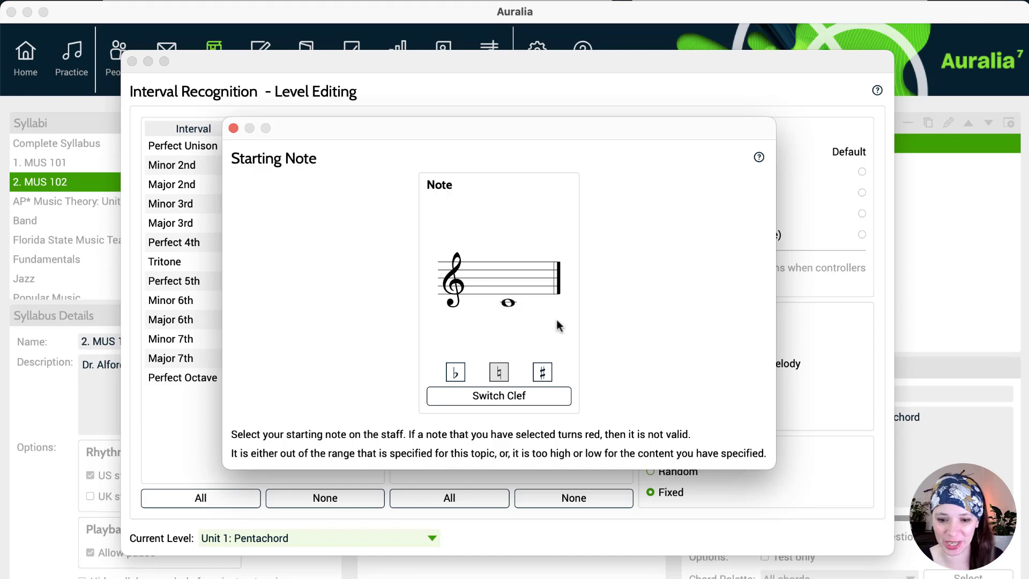
pyautogui.click(233, 129)
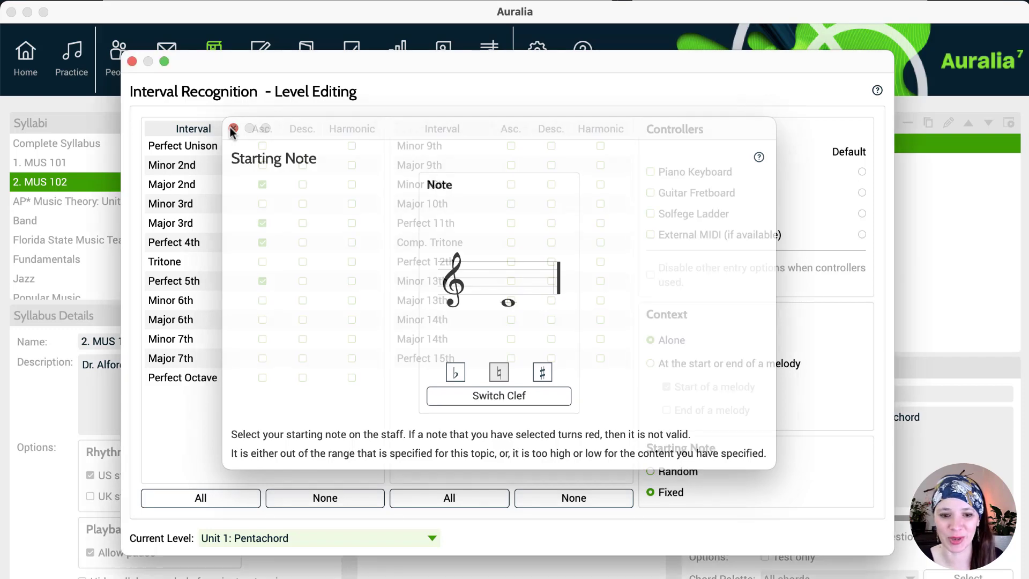
pyautogui.click(132, 62)
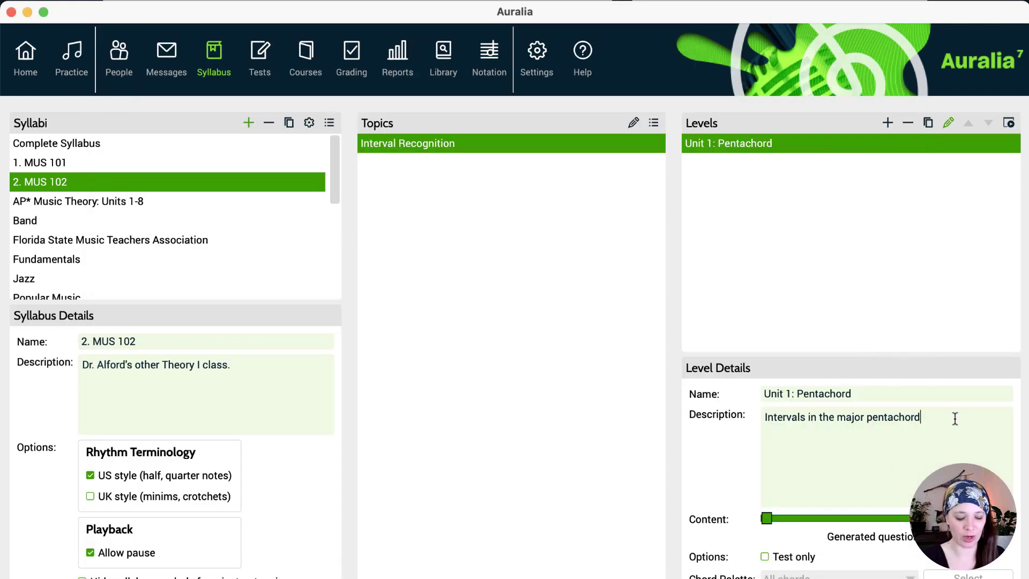
# Append ". Starting pitch C." to the level's description and rename the level as Unit 1a: Pentachord.
pyautogui.write('. Start')
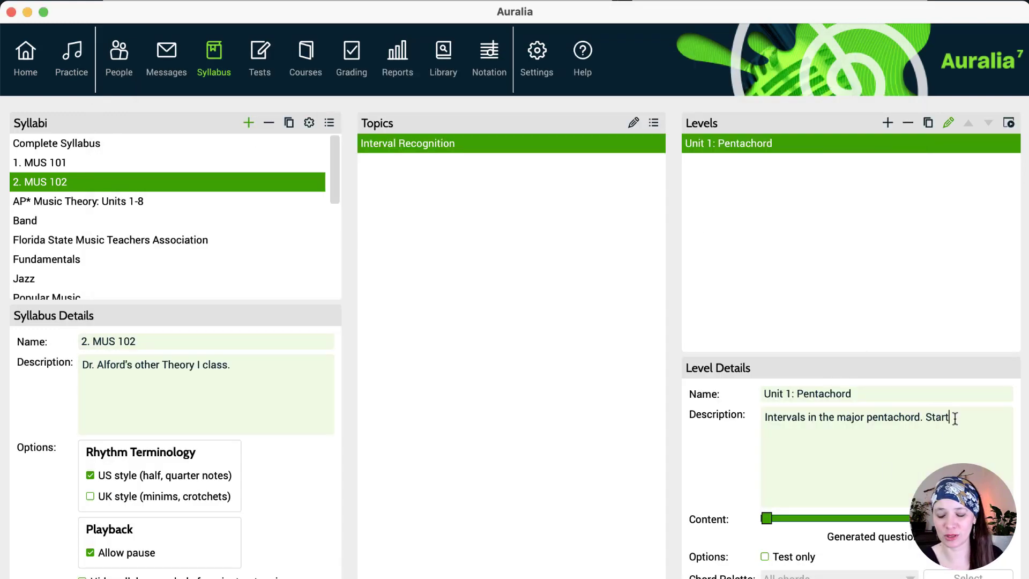
pyautogui.write('ing pitch')
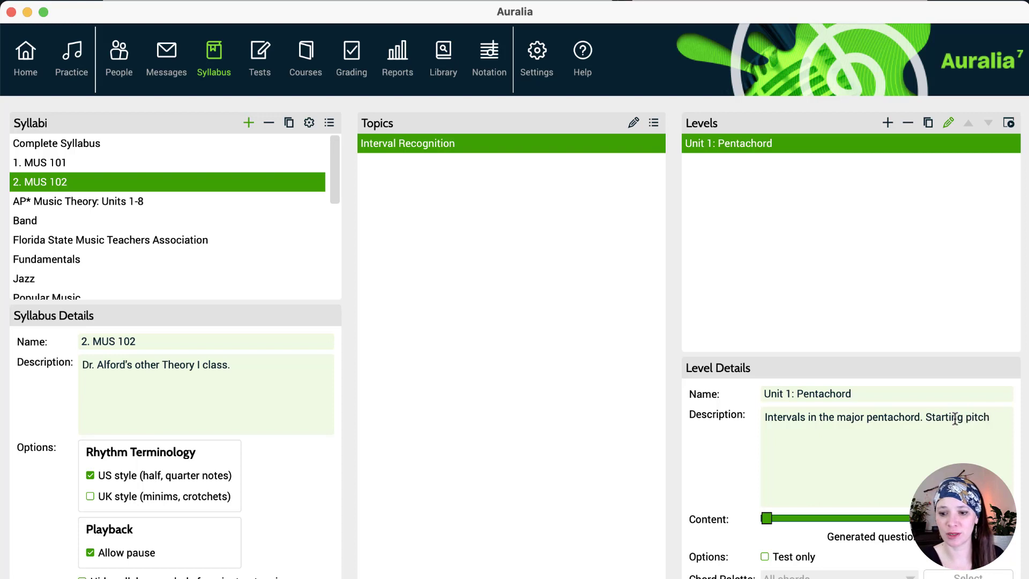
pyautogui.write(' C.')
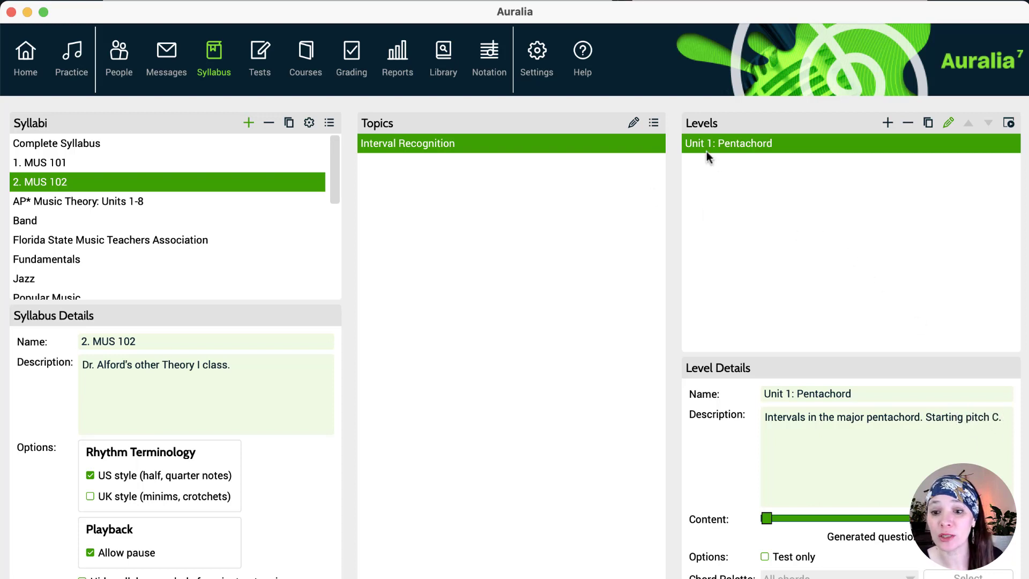
pyautogui.click(793, 395)
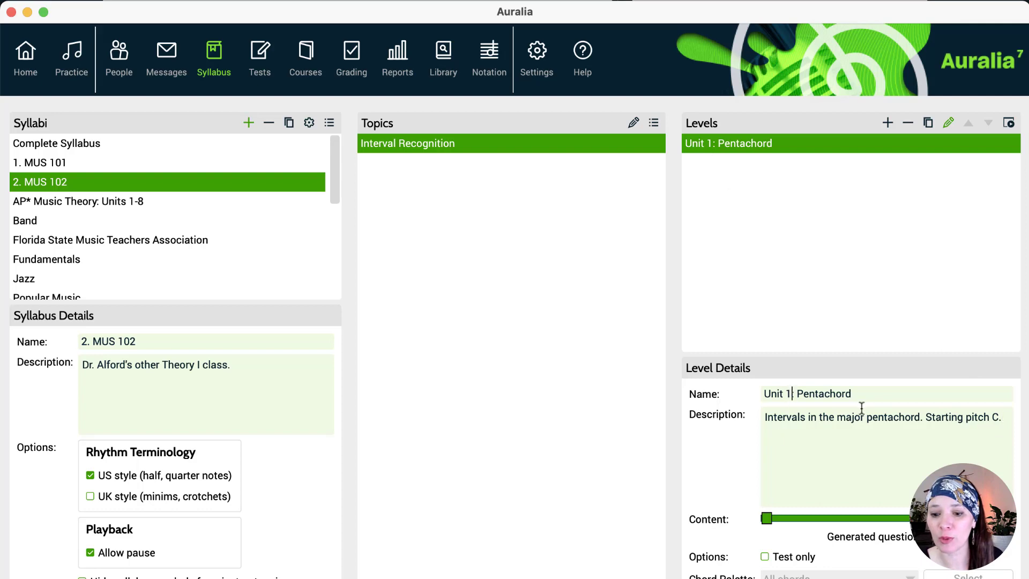
pyautogui.write('a')
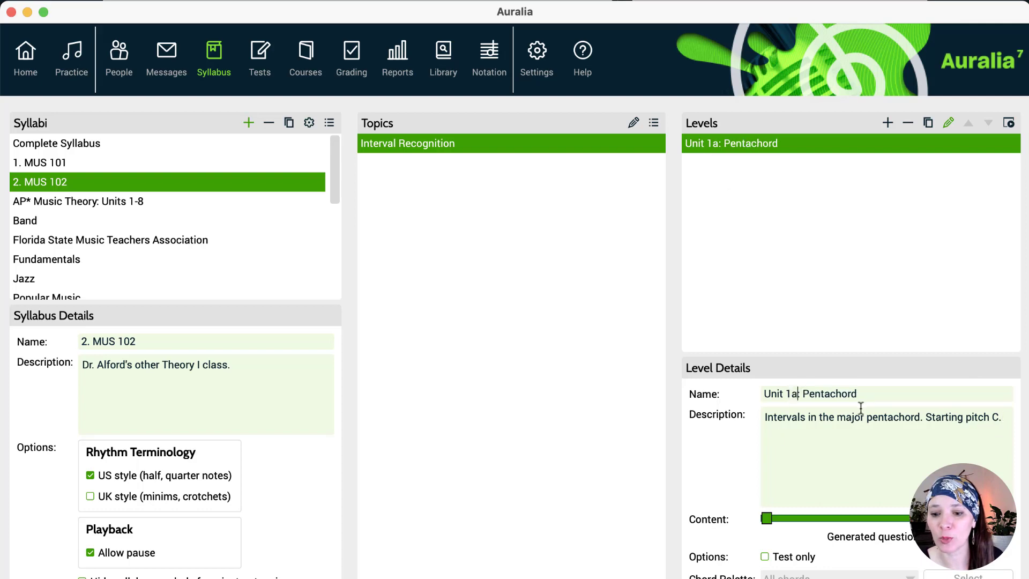
# Duplicate the Unit 1a: Pentachord level and name the copy Unit 1b: Pentachord.
pyautogui.click(930, 127)
pyautogui.click(930, 144)
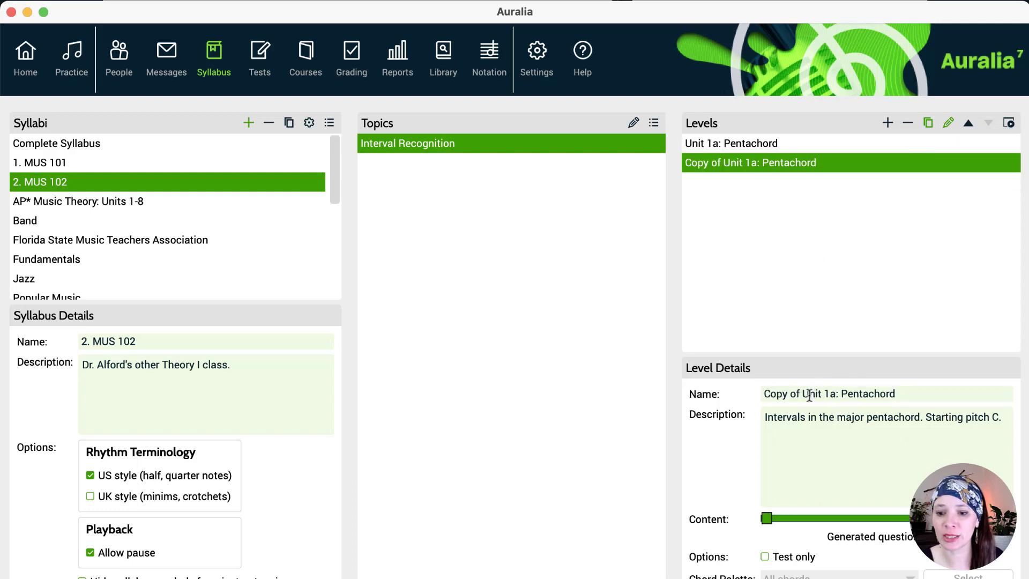
pyautogui.moveTo(809, 395); pyautogui.dragTo(693, 398)
pyautogui.press('BackSpace')
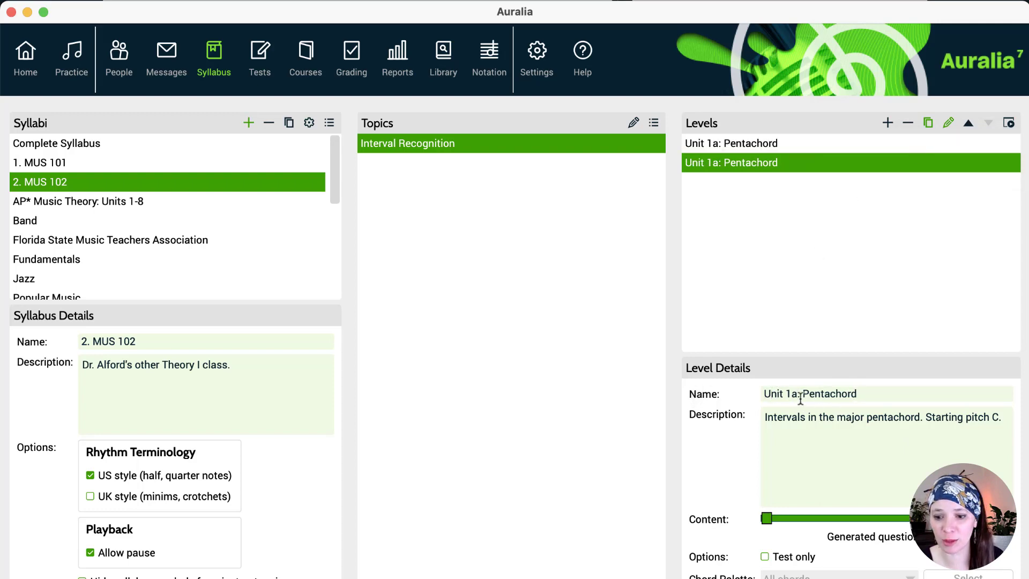
pyautogui.moveTo(799, 394); pyautogui.dragTo(792, 395)
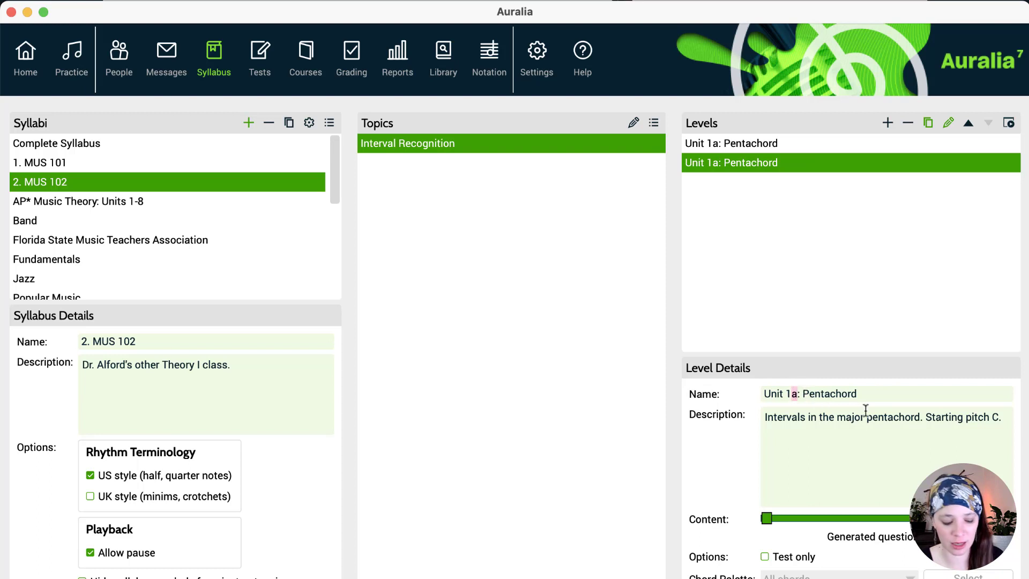
pyautogui.write('b')
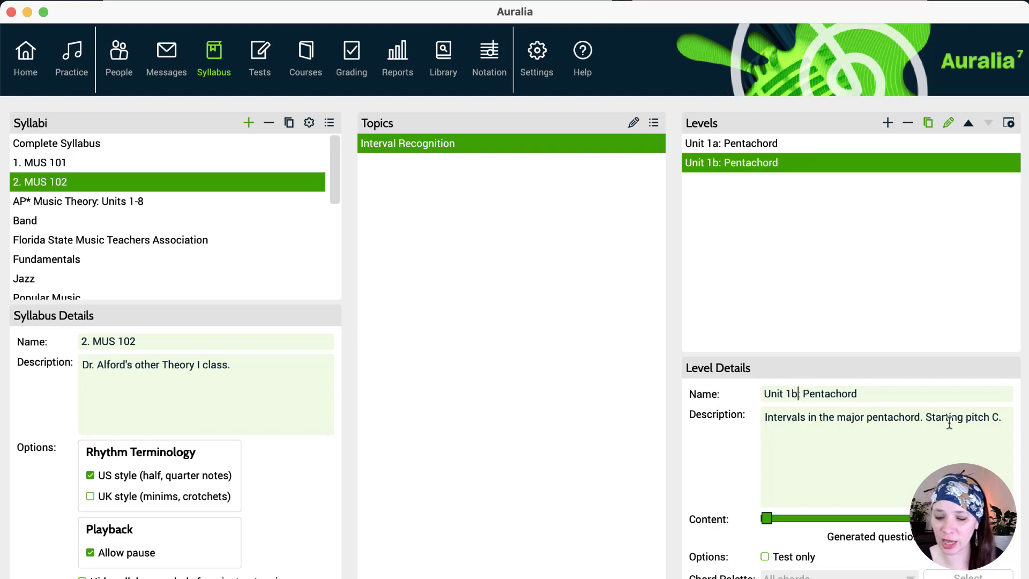
# Replace "Starting pitch C." with "Random start." in the Unit 1b: Pentachord level's description.
pyautogui.moveTo(1001, 417); pyautogui.dragTo(926, 417)
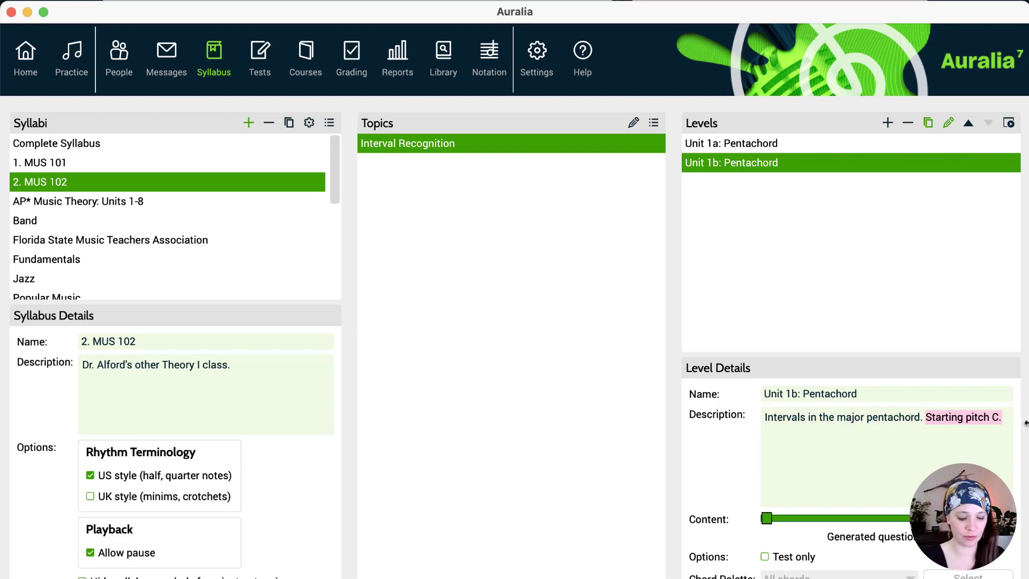
pyautogui.write('Random ')
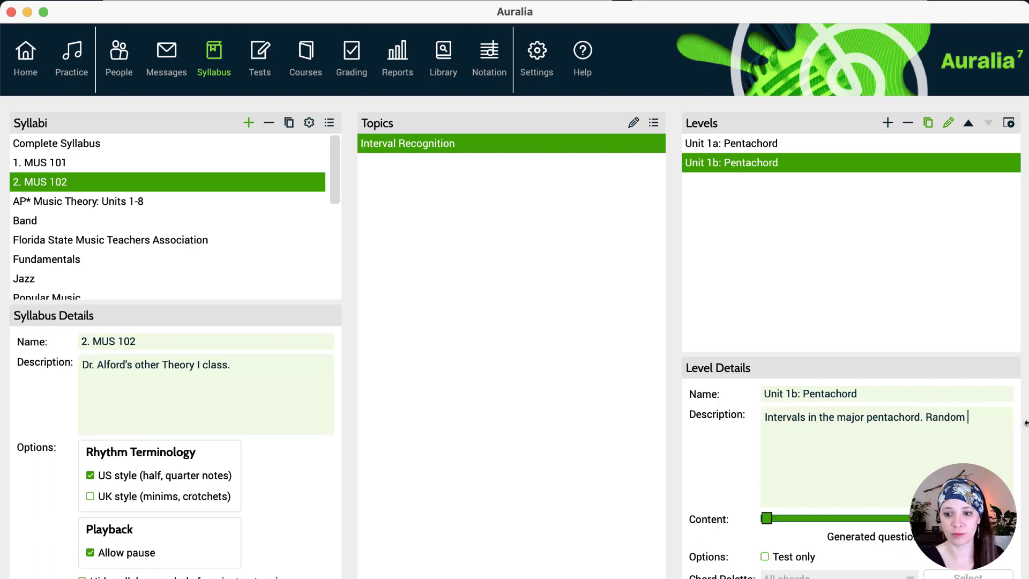
pyautogui.write('start.')
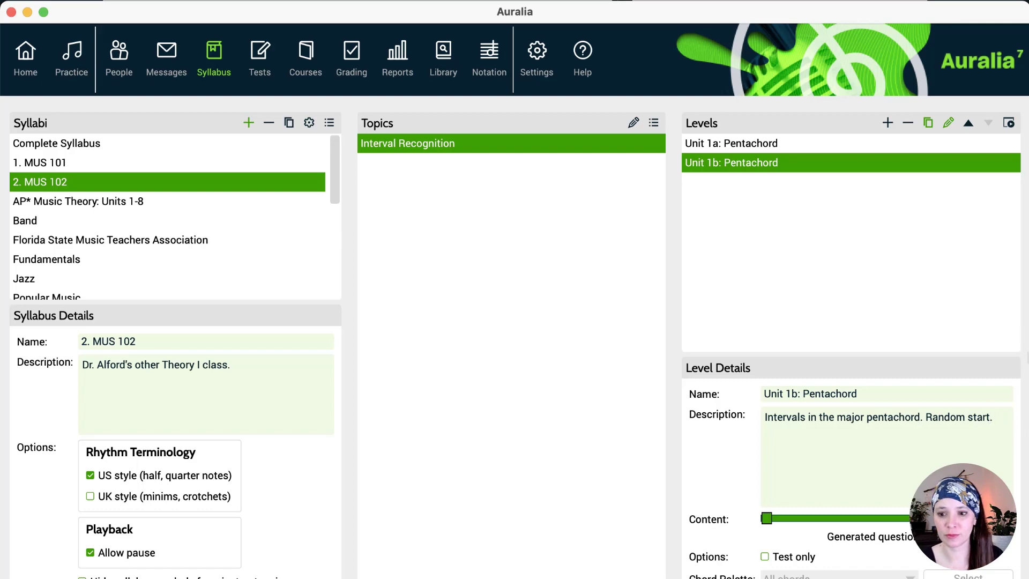
# Edit the Unit 1b: Pentachord level so that its starting note is random.
pyautogui.click(947, 123)
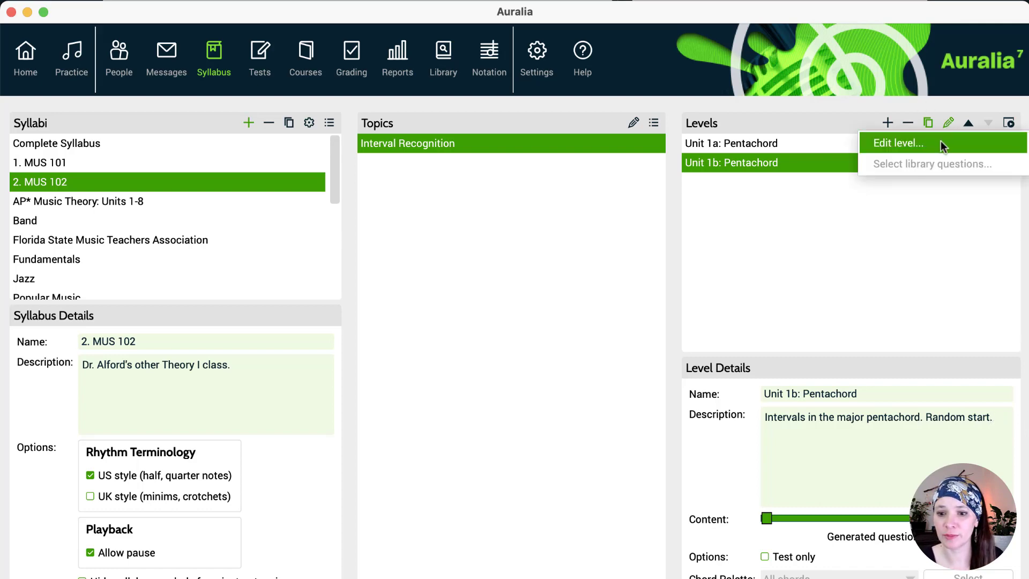
pyautogui.click(943, 147)
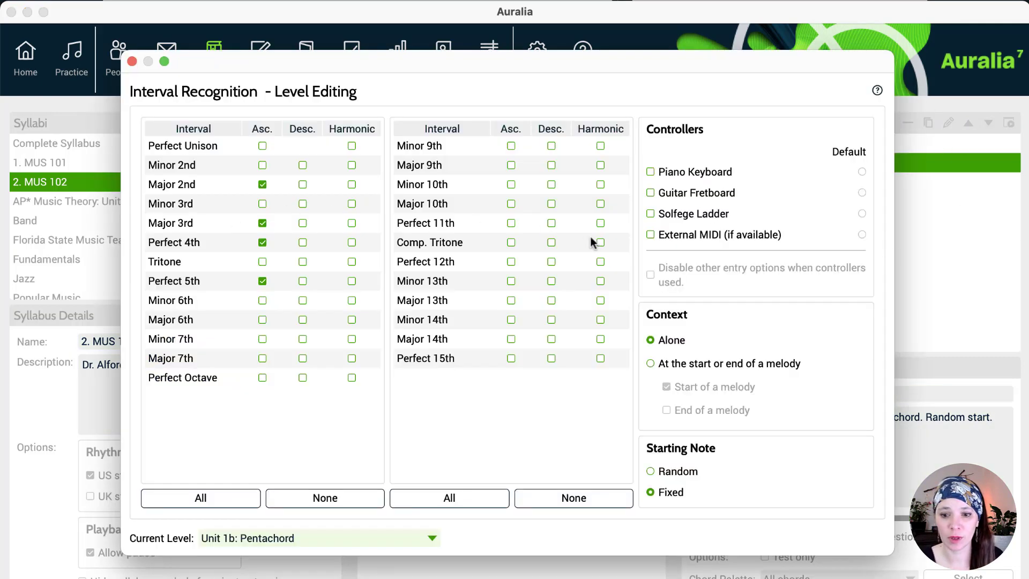
pyautogui.click(667, 470)
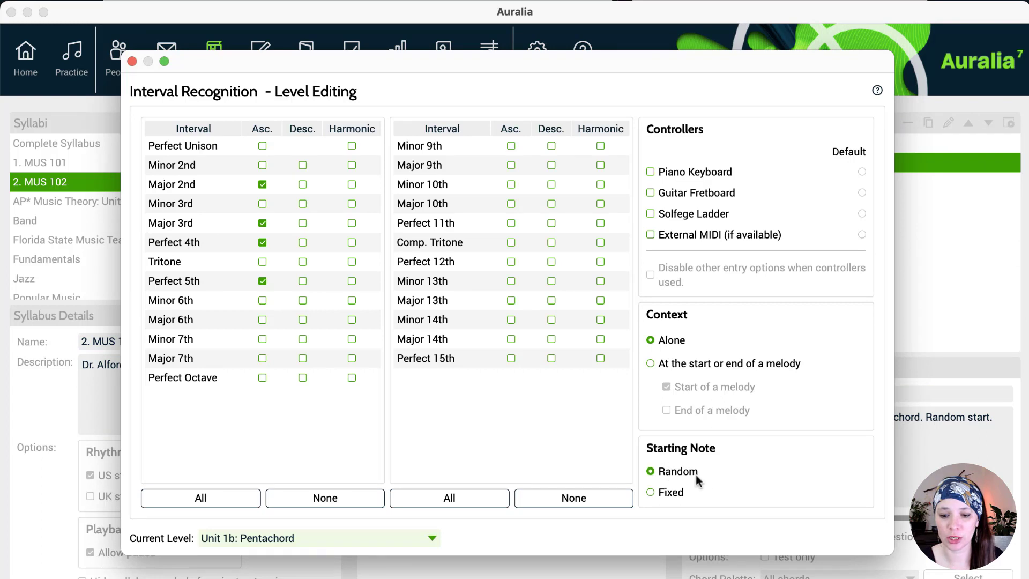
# Compare the starting note settings of the Unit 1a: Pentachord and Unit 1b: Pentachord levels, ending on Unit 1b, and close level editing.
pyautogui.click(270, 537)
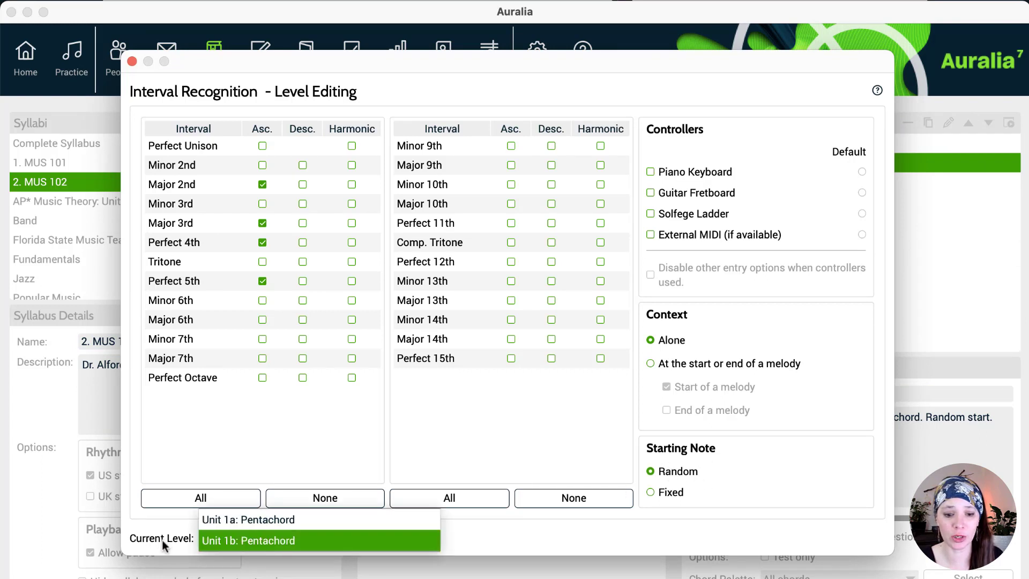
pyautogui.click(257, 519)
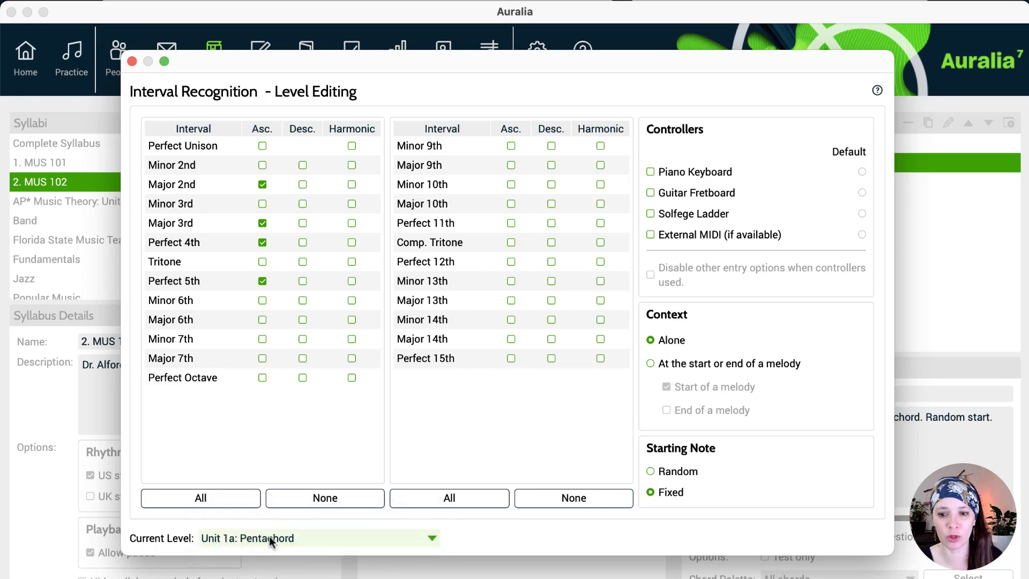
pyautogui.click(269, 536)
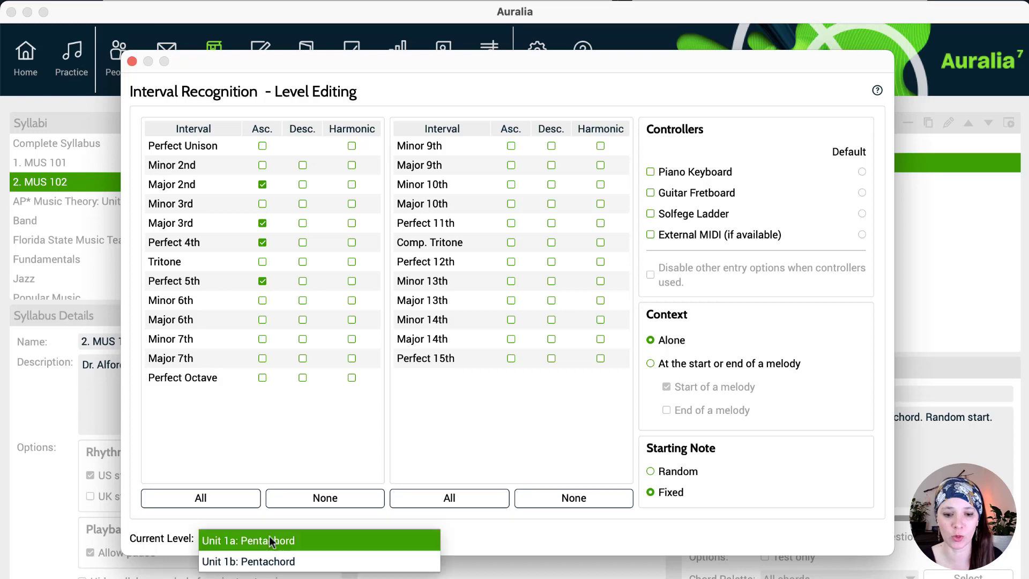
pyautogui.click(263, 557)
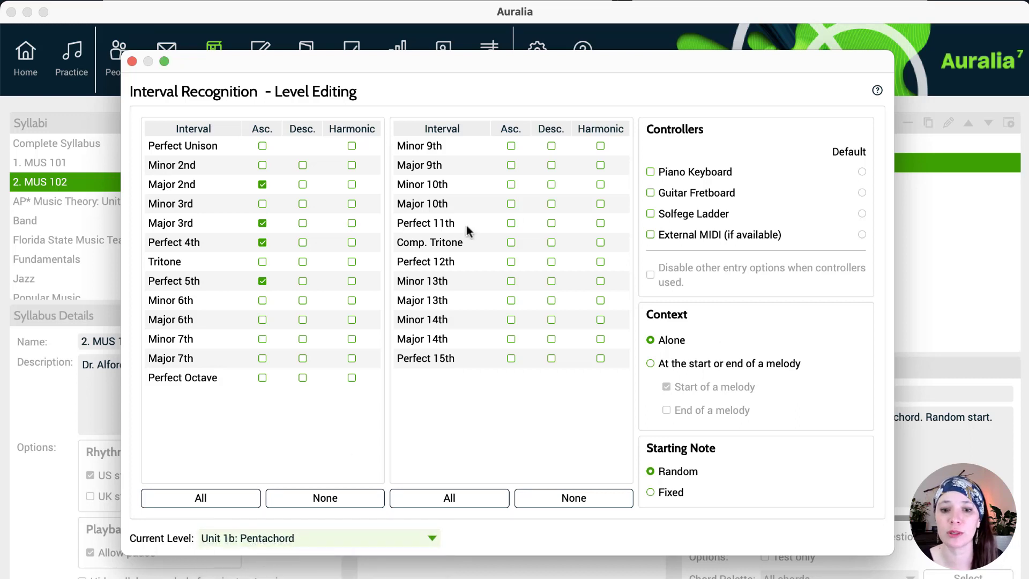
pyautogui.click(132, 61)
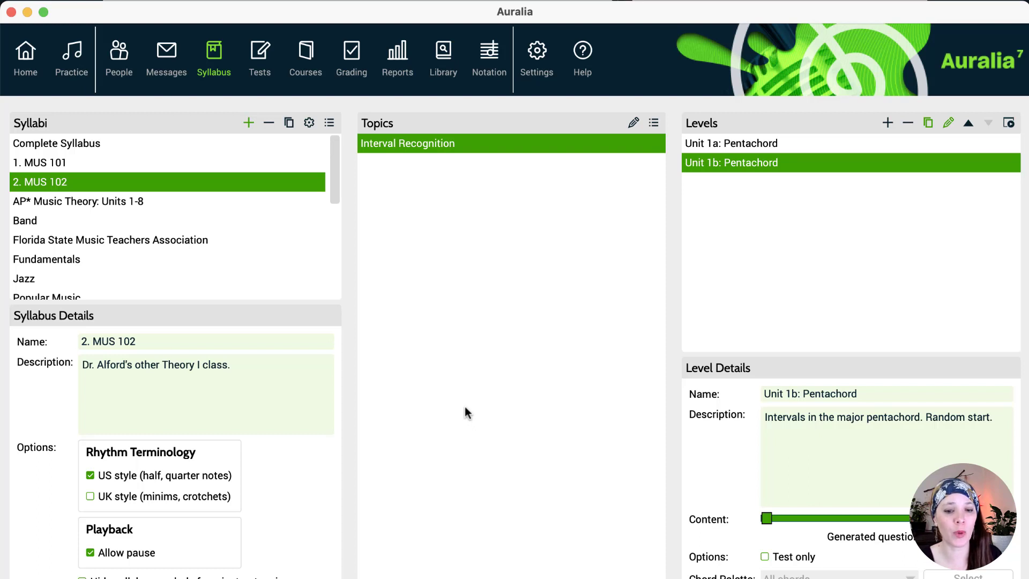
# Show all topics for the 2. MUS 102 syllabus, including those without levels, and select Melodic Dictation.
pyautogui.click(653, 123)
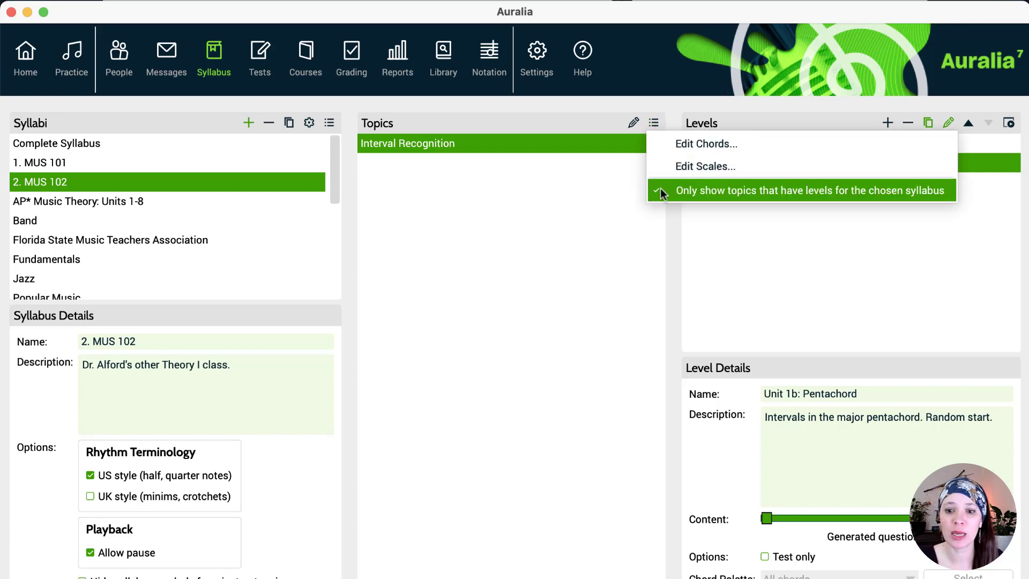
pyautogui.click(725, 191)
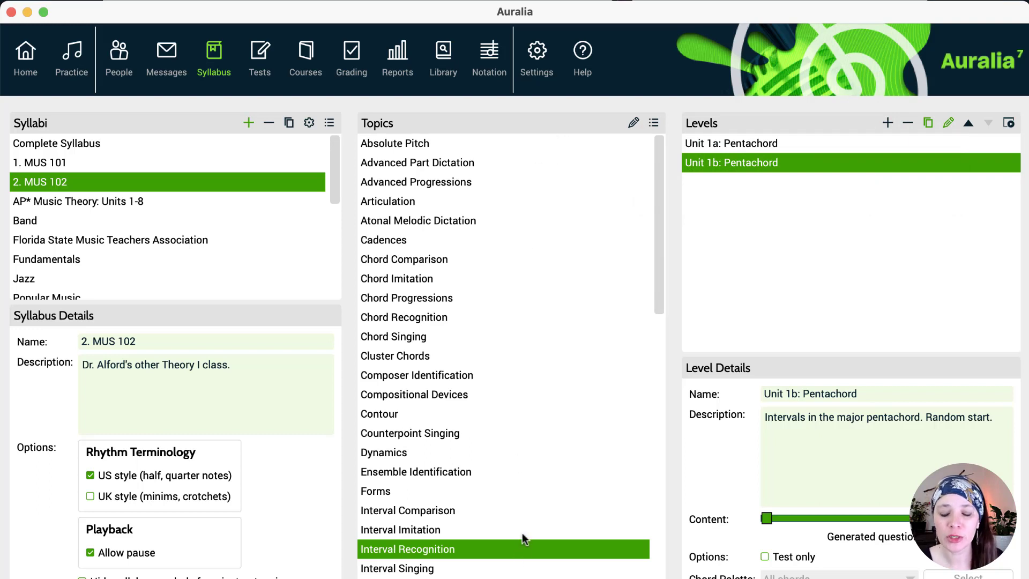
pyautogui.scroll(-10, 522, 533)
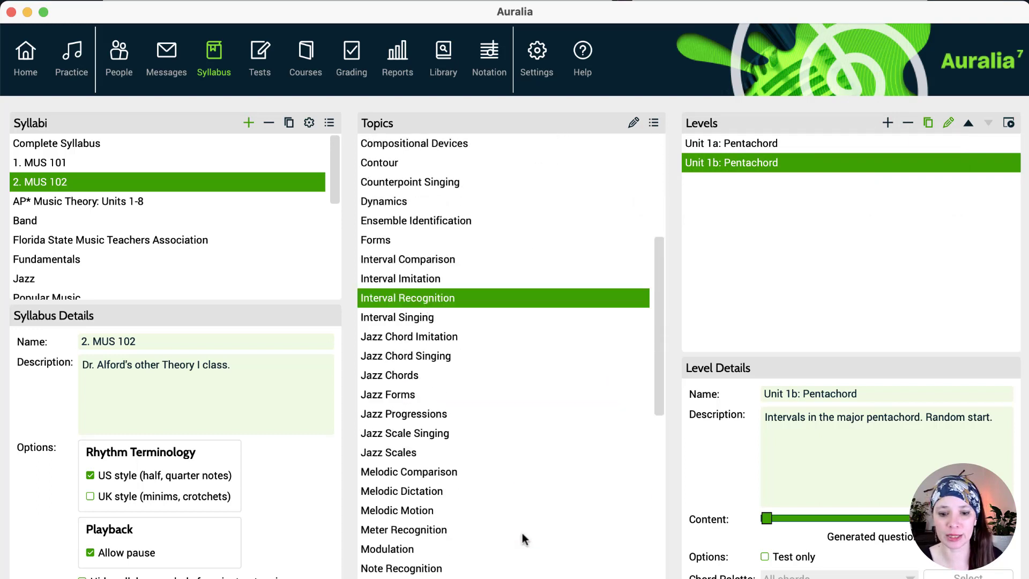
pyautogui.scroll(-3, 522, 533)
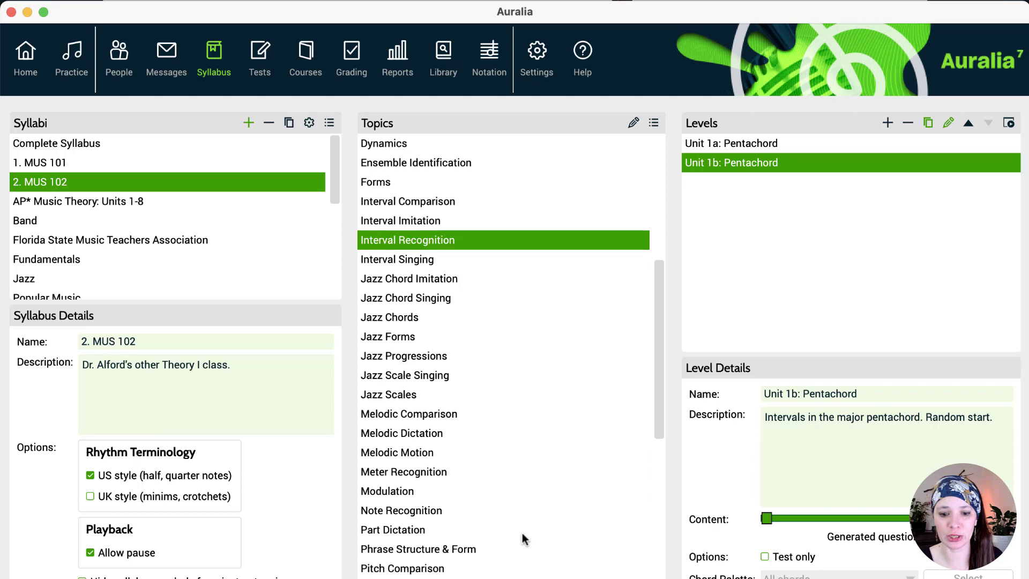
pyautogui.click(423, 435)
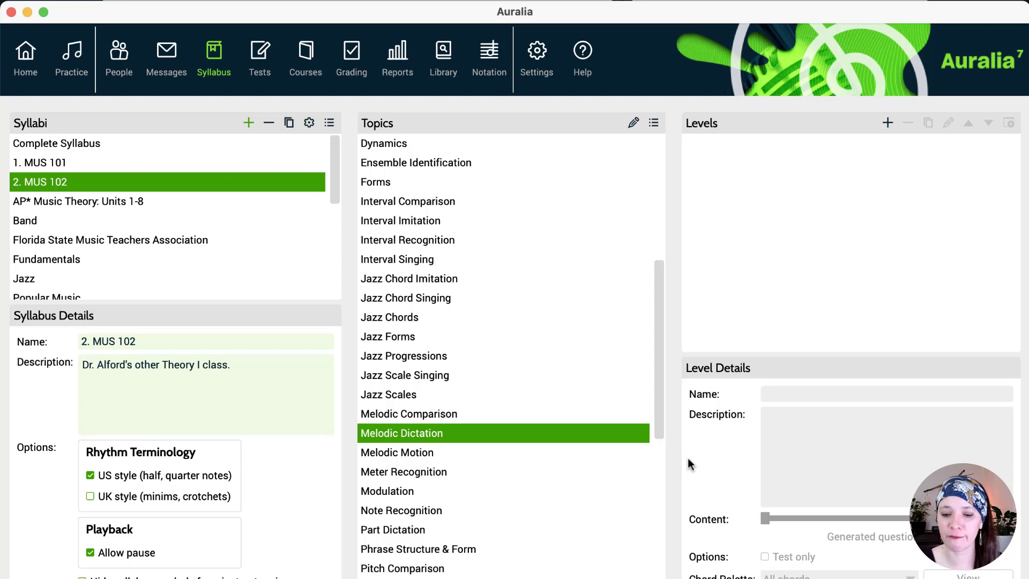
# Add a level to the Melodic Dictation topic and name it Unit 1_Pentachord.
pyautogui.click(887, 123)
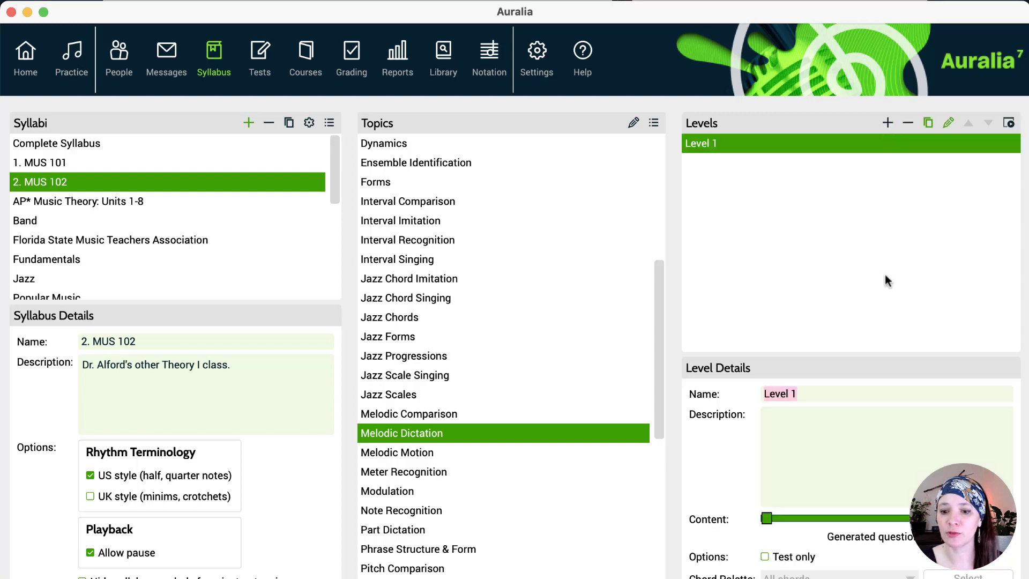
pyautogui.write('Unit 1')
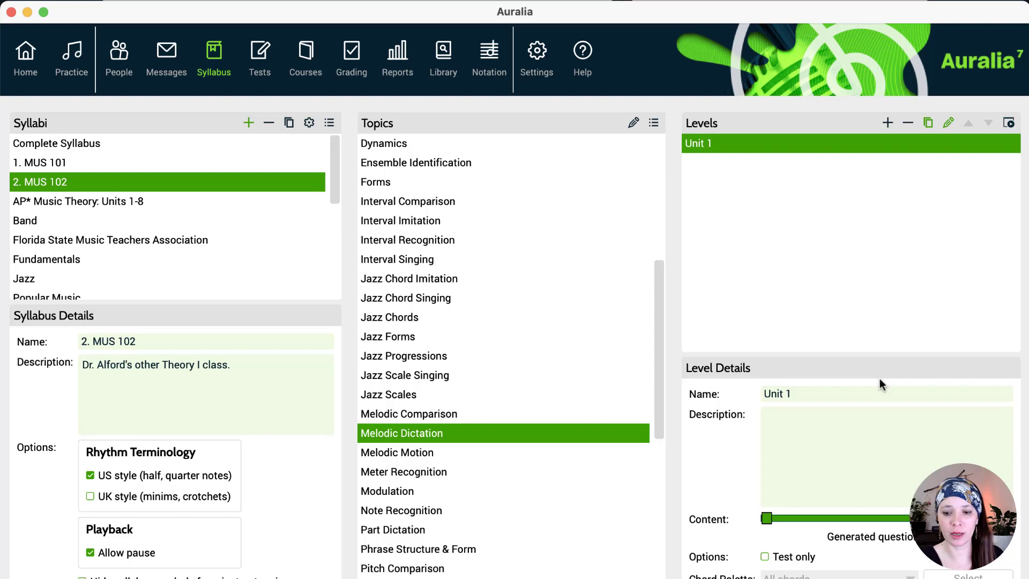
pyautogui.write('_')
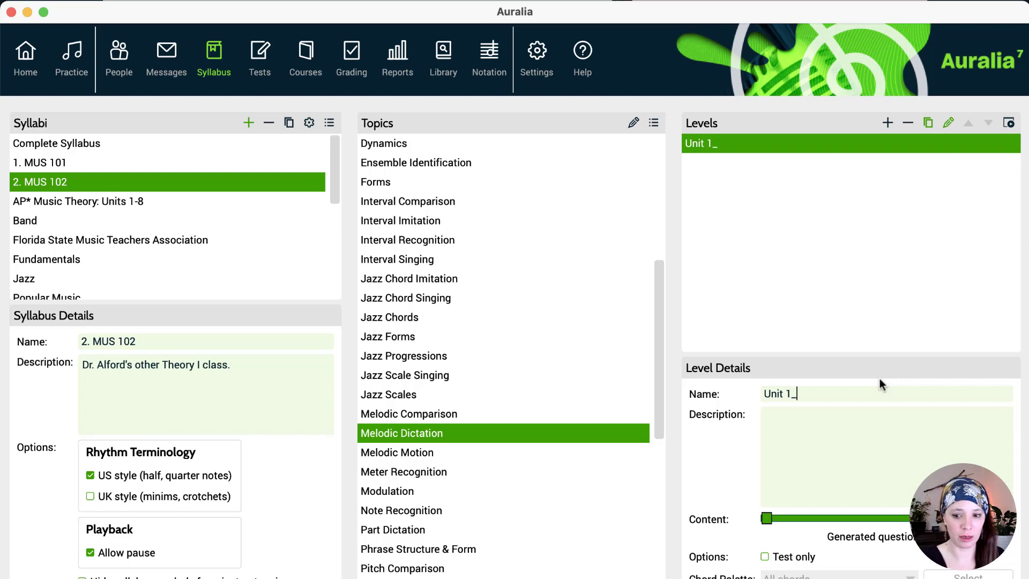
pyautogui.write('Pentachord')
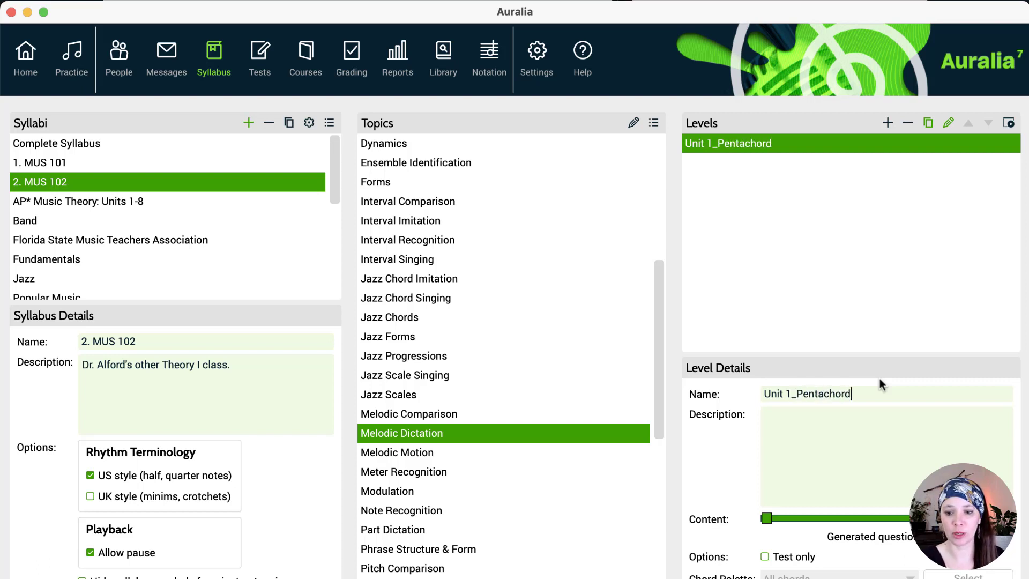
# Enter "Melodic dictation with the major pentachord" as the Unit 1_Pentachord level's description.
pyautogui.press('Tab')
pyautogui.write('Med')
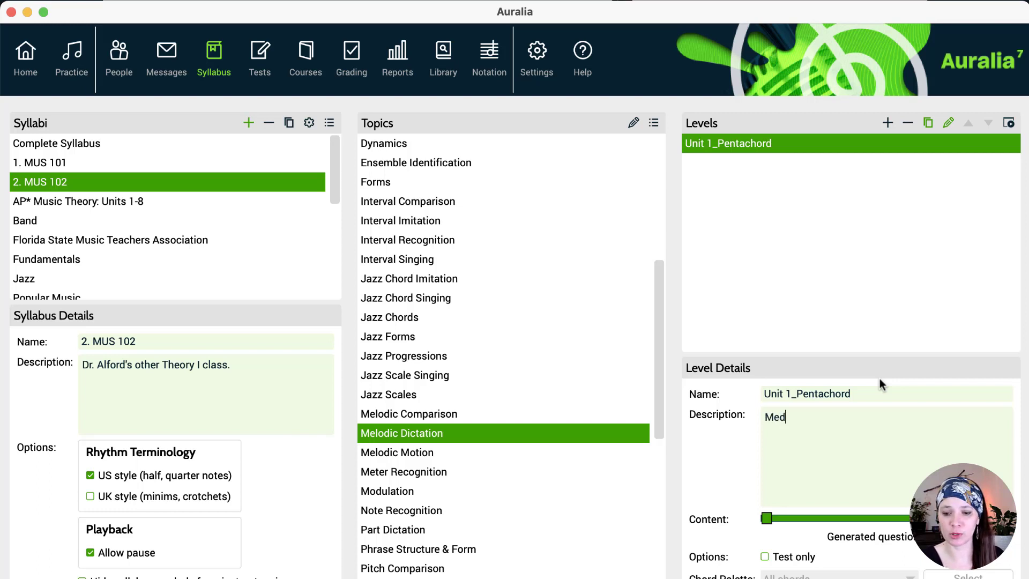
pyautogui.press('BackSpace')
pyautogui.write('l')
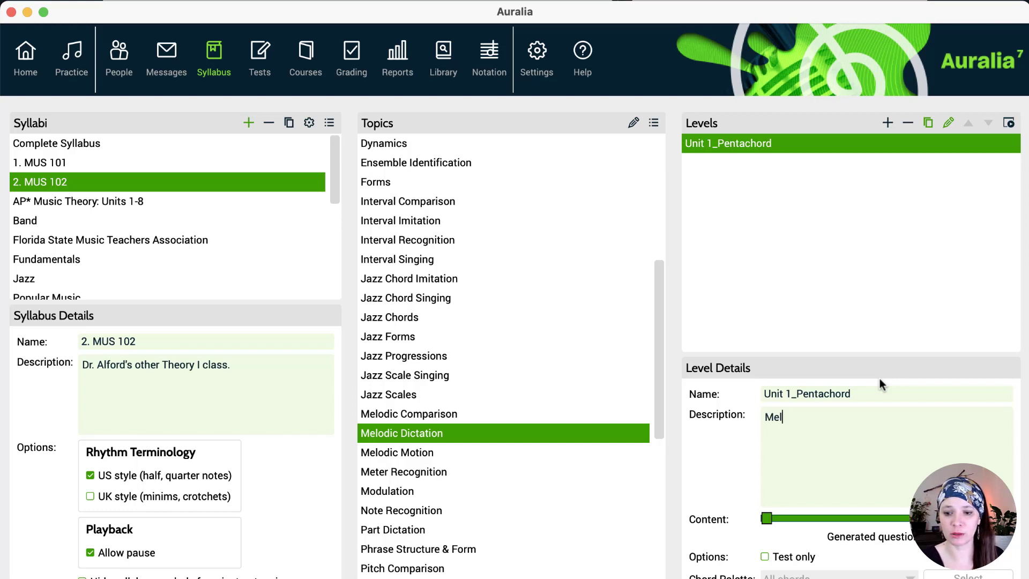
pyautogui.write('odic dictation w')
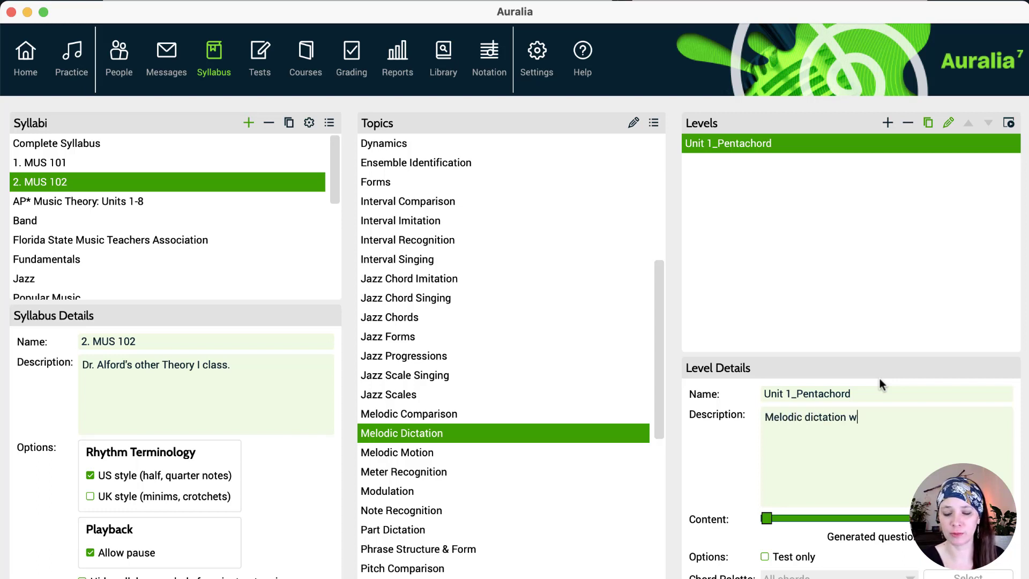
pyautogui.write('ith the pentachord')
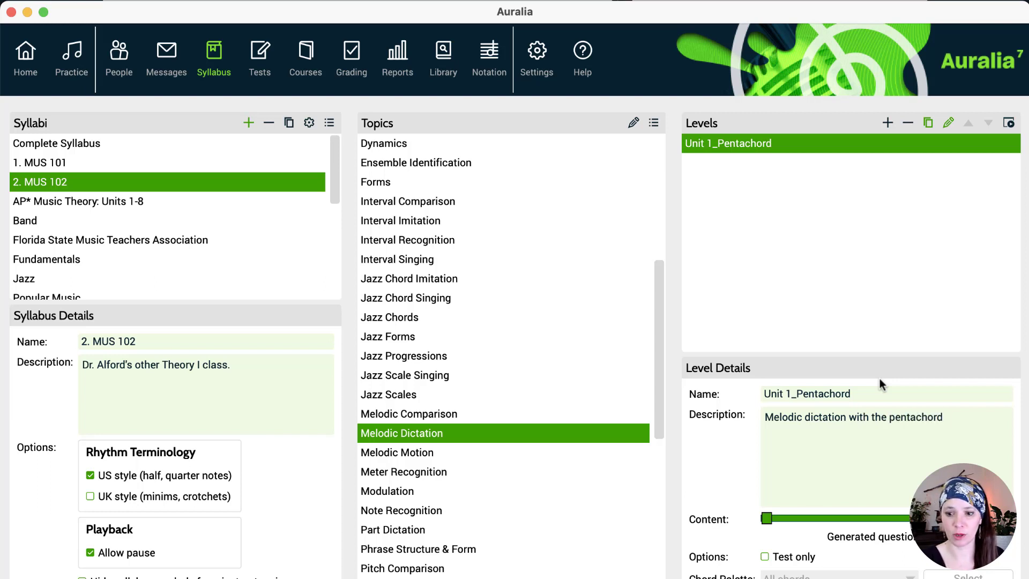
pyautogui.write('major')
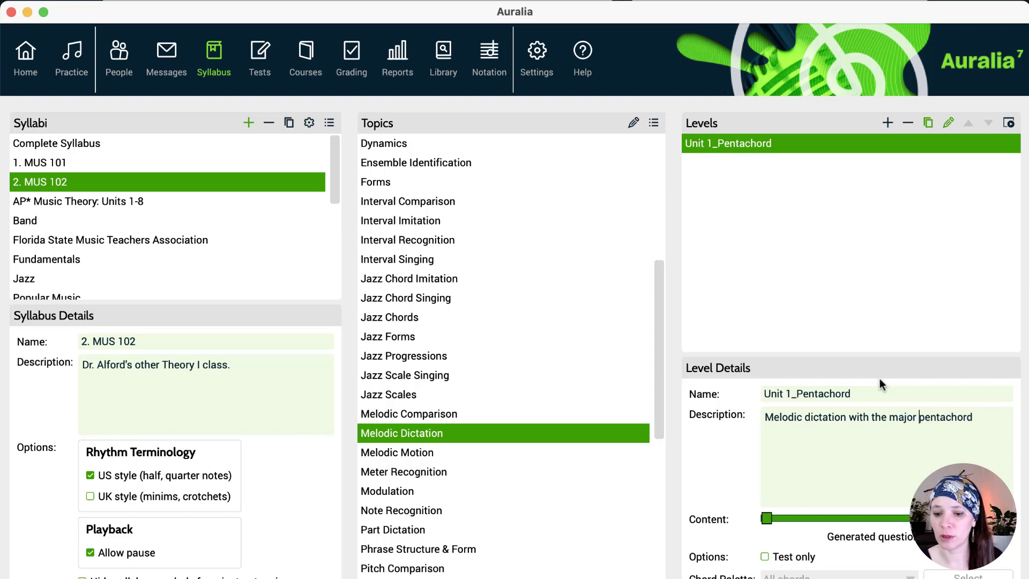
# Edit the Unit 1_Pentachord level to display the first note, add key signatures of 1–3 flats and 1–3 sharps, and show the key signature.
pyautogui.click(946, 124)
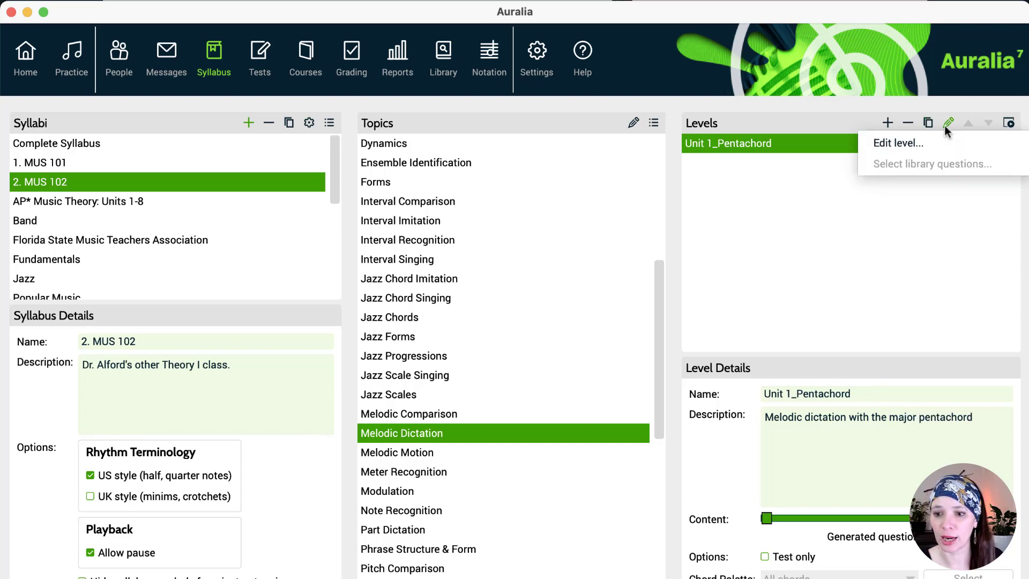
pyautogui.click(901, 143)
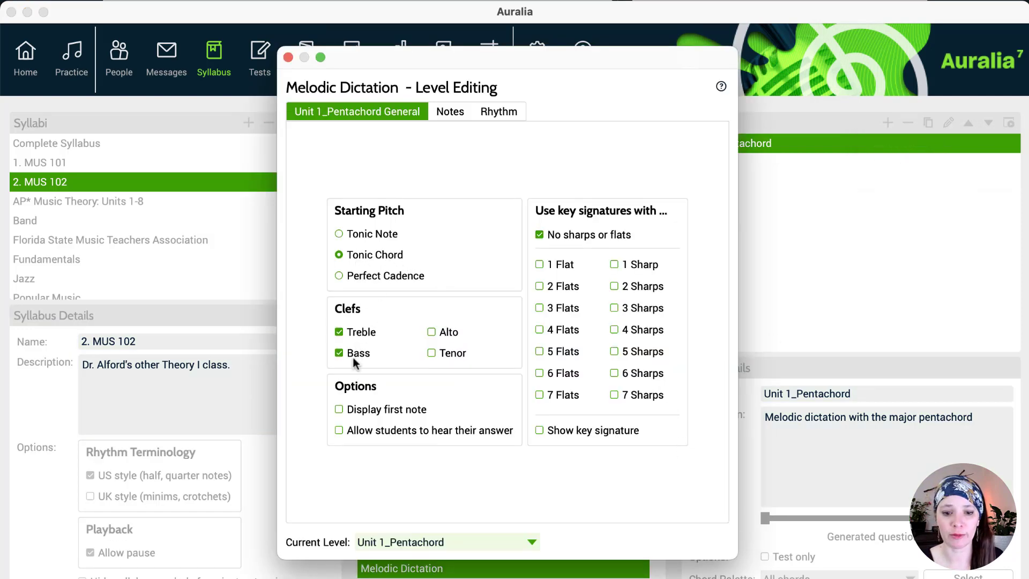
pyautogui.click(386, 410)
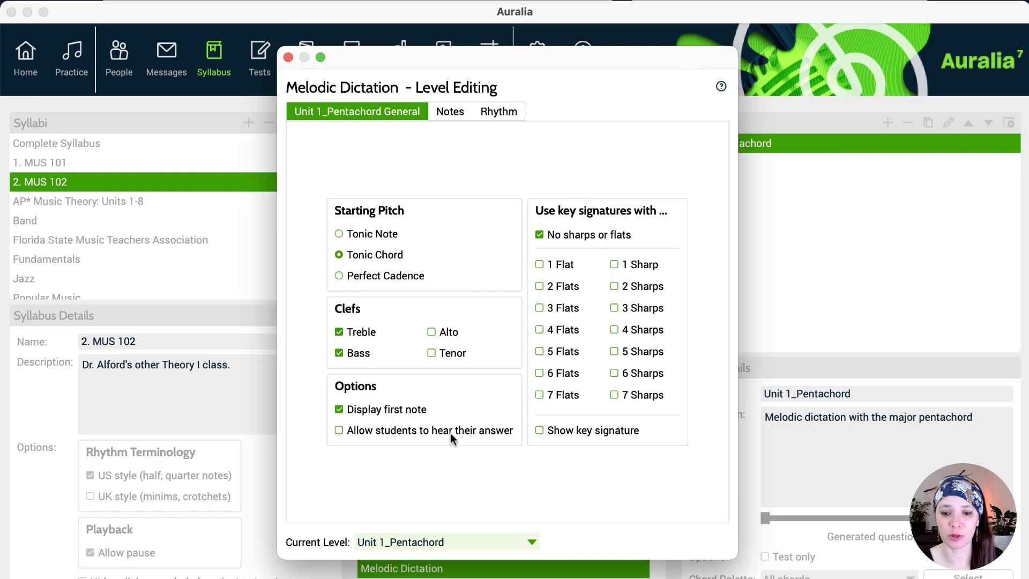
pyautogui.click(561, 265)
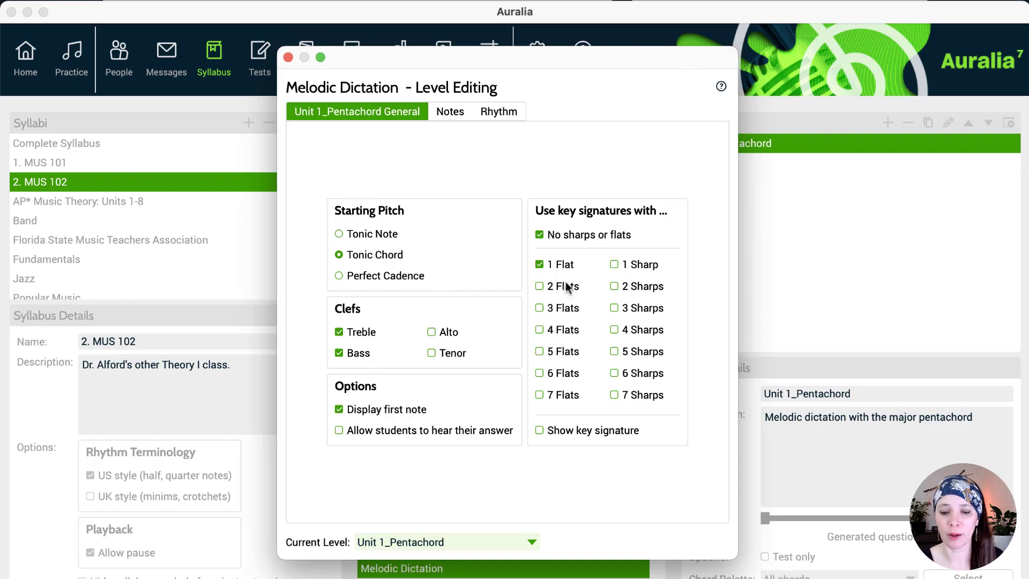
pyautogui.click(564, 286)
pyautogui.click(570, 313)
pyautogui.click(644, 266)
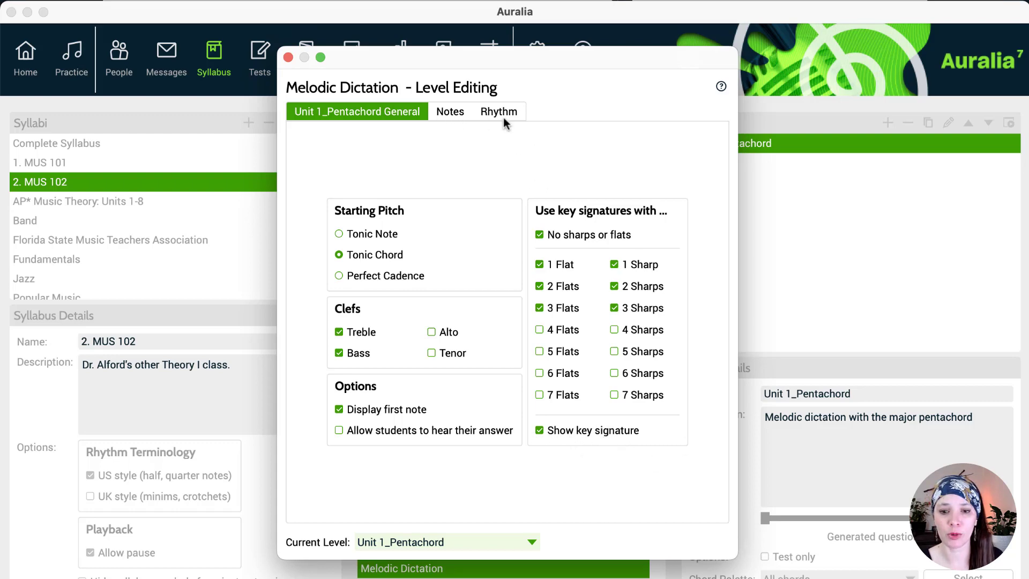
# Enable the Major tonality for the level and include the supertonic, mediant, sub dominant and dominant scale degrees.
pyautogui.click(462, 114)
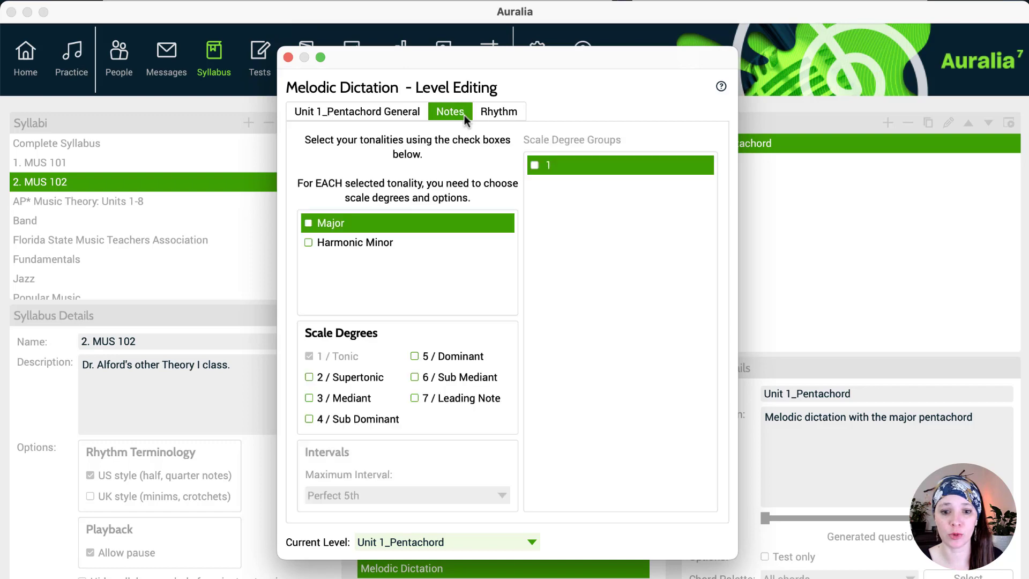
pyautogui.click(331, 224)
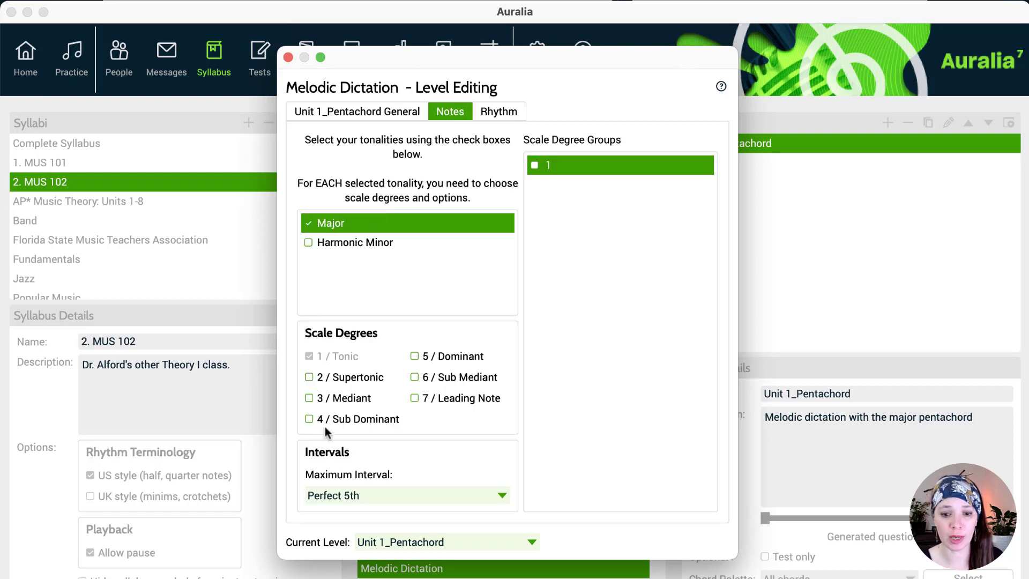
pyautogui.click(349, 378)
pyautogui.click(349, 400)
pyautogui.click(350, 420)
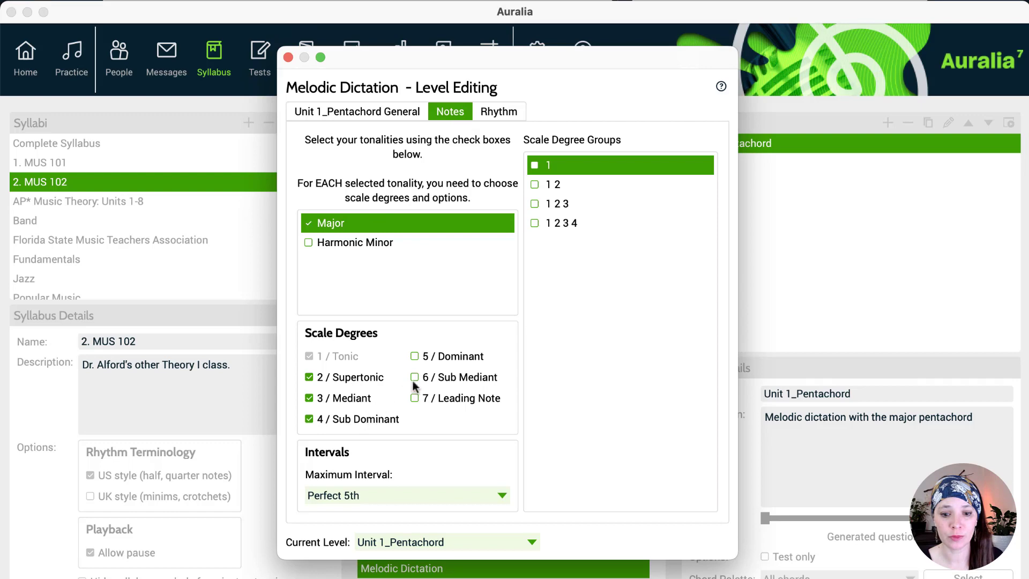
pyautogui.click(453, 357)
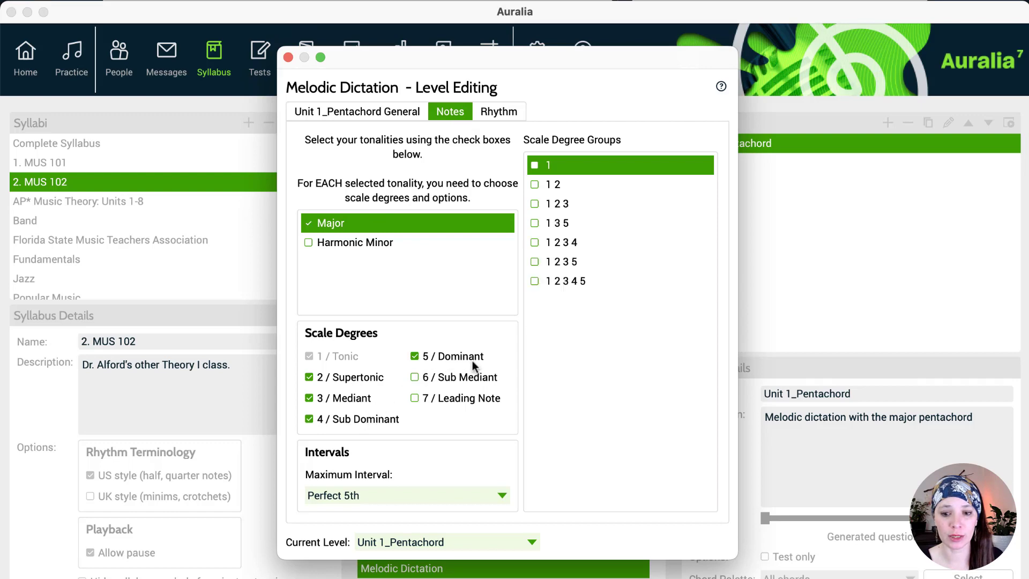
# Set the maximum interval to Major 3rd and enable the 1 2 3 4 5 scale degree group.
pyautogui.click(374, 496)
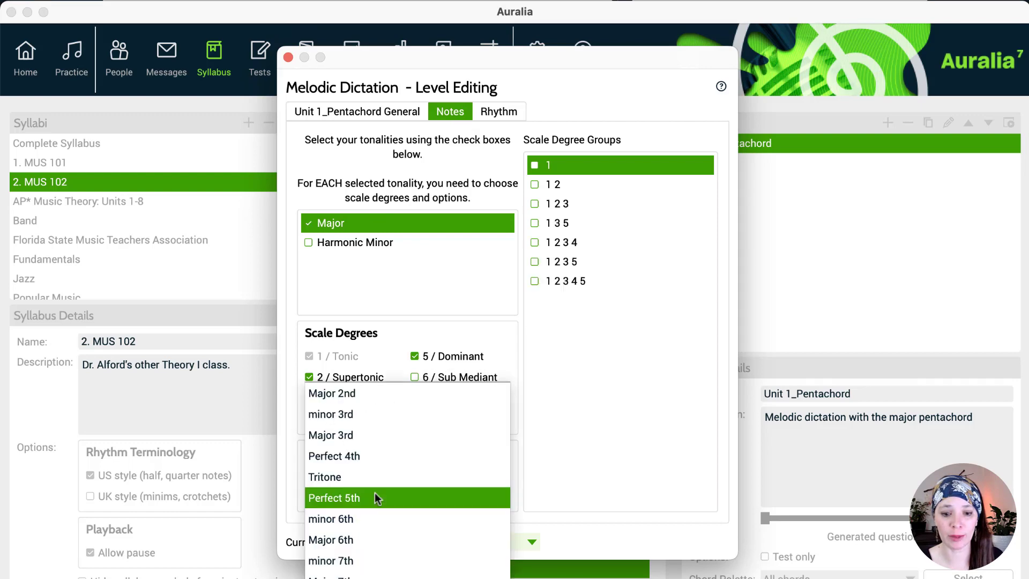
pyautogui.click(382, 436)
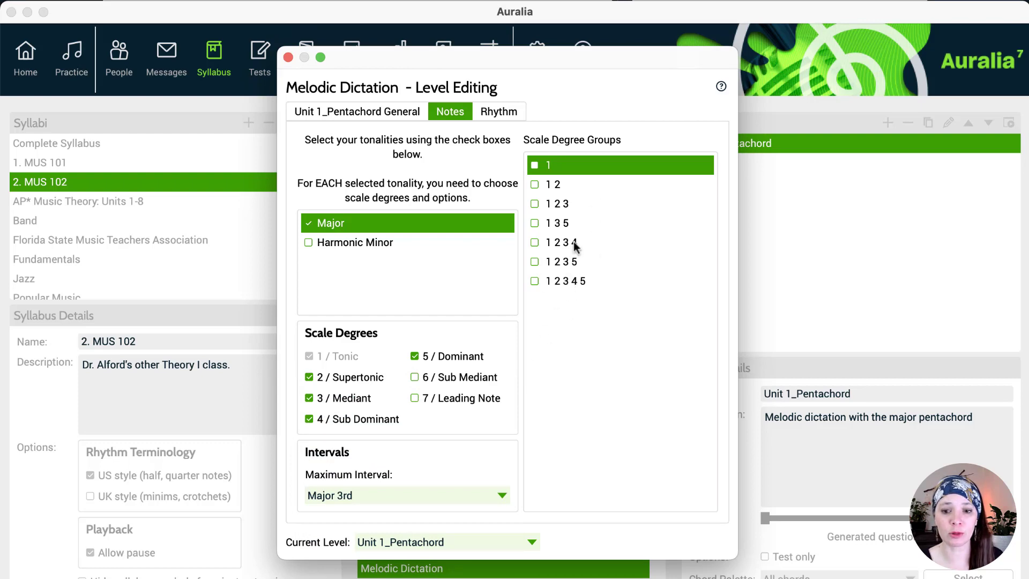
pyautogui.click(551, 289)
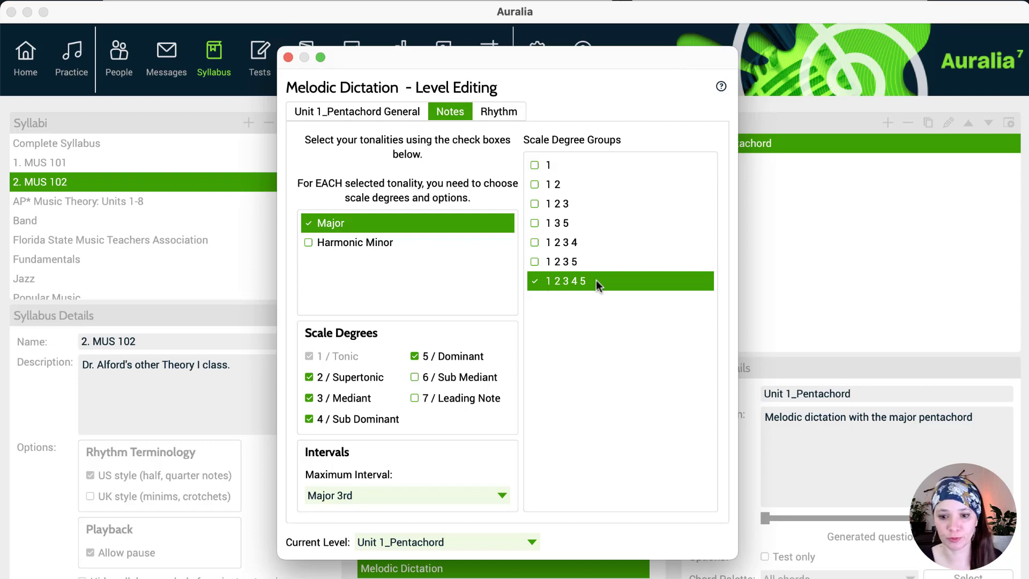
# Set the level's rhythm to 2 bars with simple time rhythm difficulty 3 (middle setting).
pyautogui.click(499, 112)
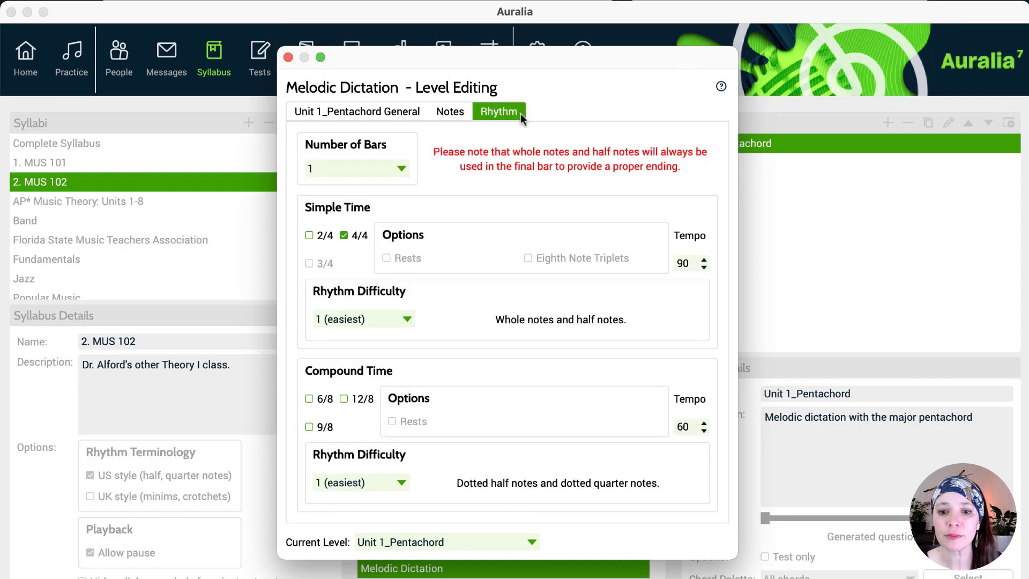
pyautogui.click(378, 169)
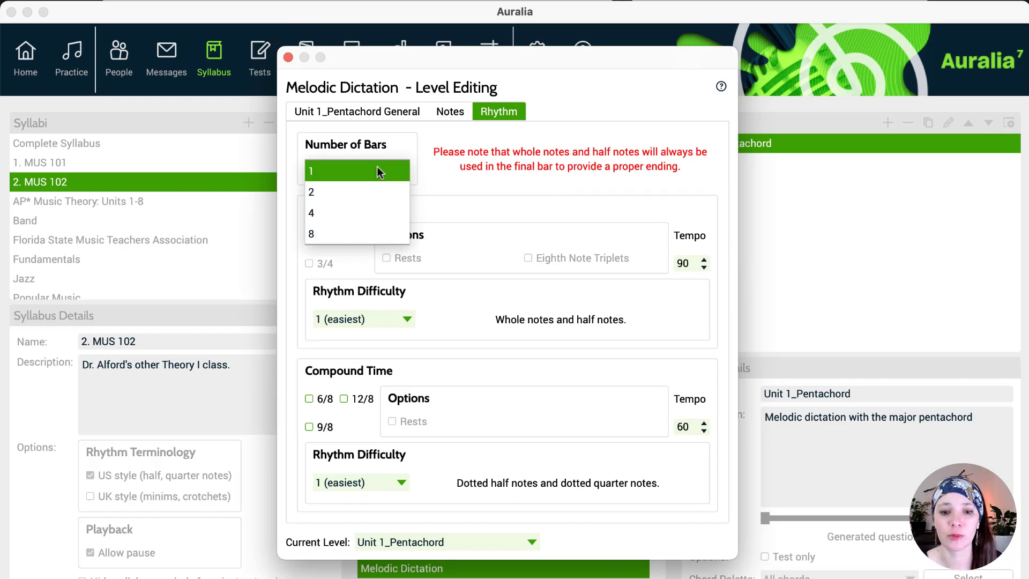
pyautogui.click(375, 184)
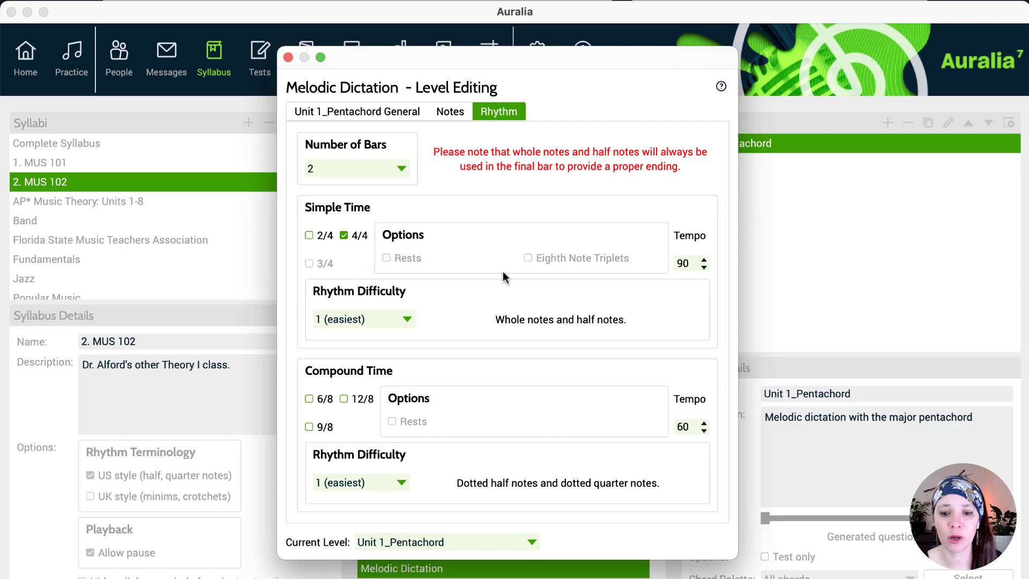
pyautogui.click(377, 320)
pyautogui.click(367, 361)
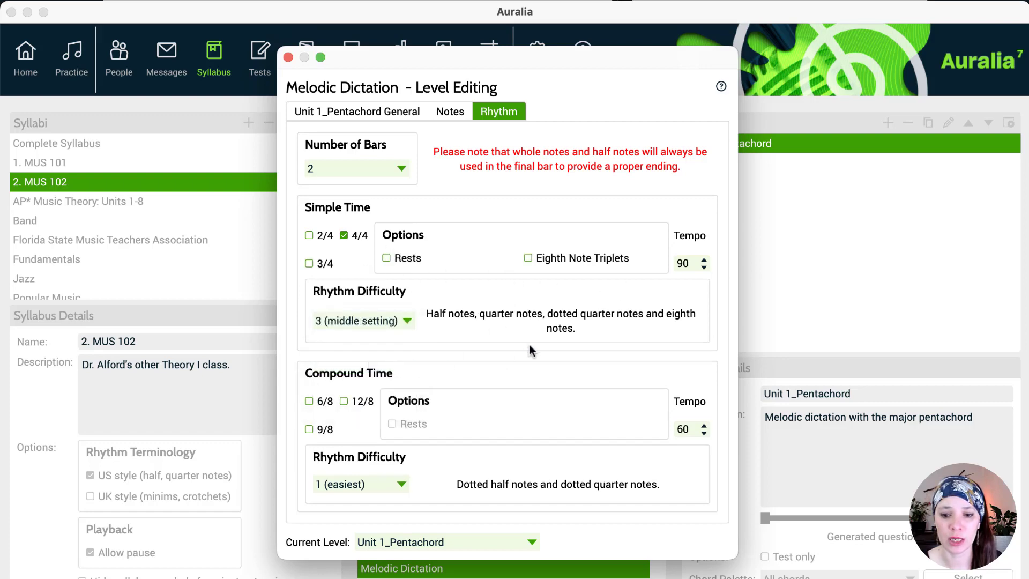
# Set the level's simple time rhythm difficulty to 2 and its tempo to 70, and close the level editor.
pyautogui.click(384, 326)
pyautogui.click(375, 298)
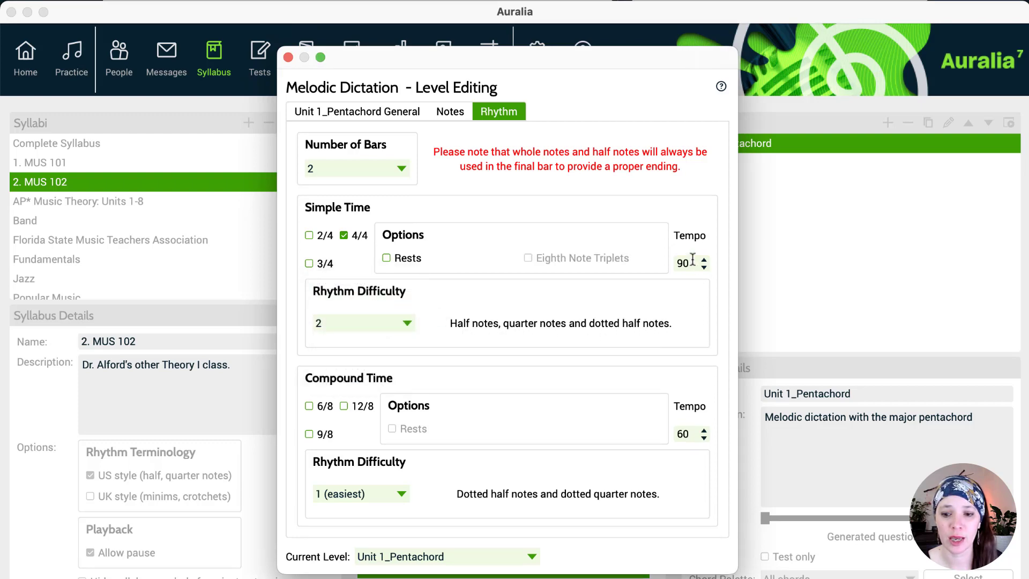
pyautogui.moveTo(693, 261); pyautogui.dragTo(635, 264)
pyautogui.write('70')
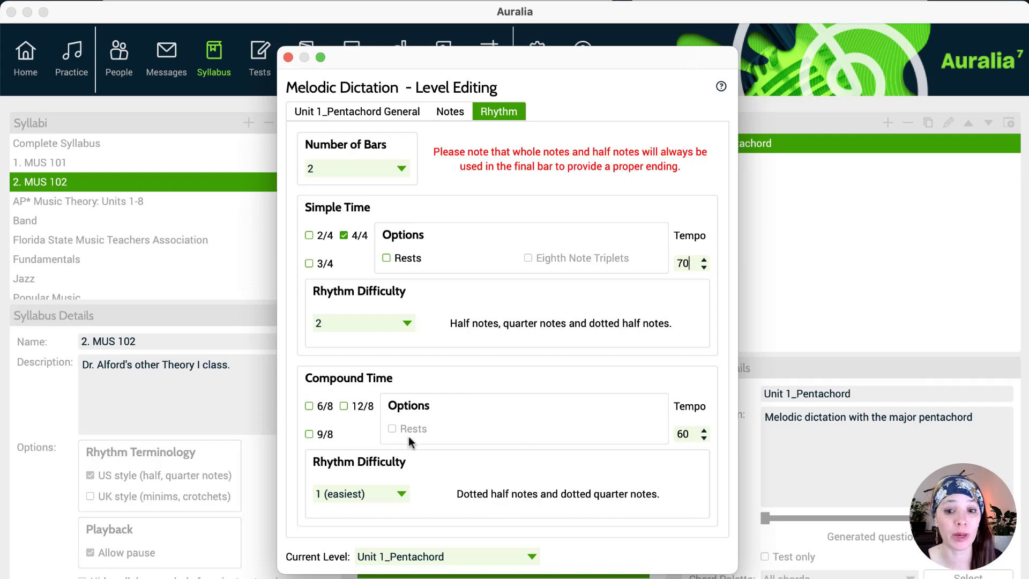
pyautogui.click(287, 57)
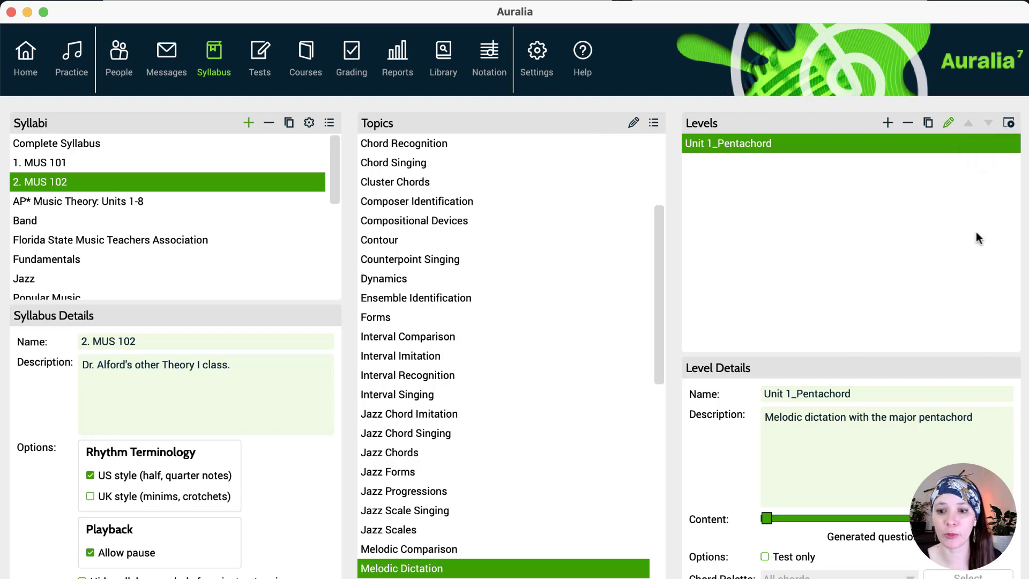
# Add a Melodic Dictation level named Unit 2_Library Questions and set its content entirely to library questions.
pyautogui.click(888, 123)
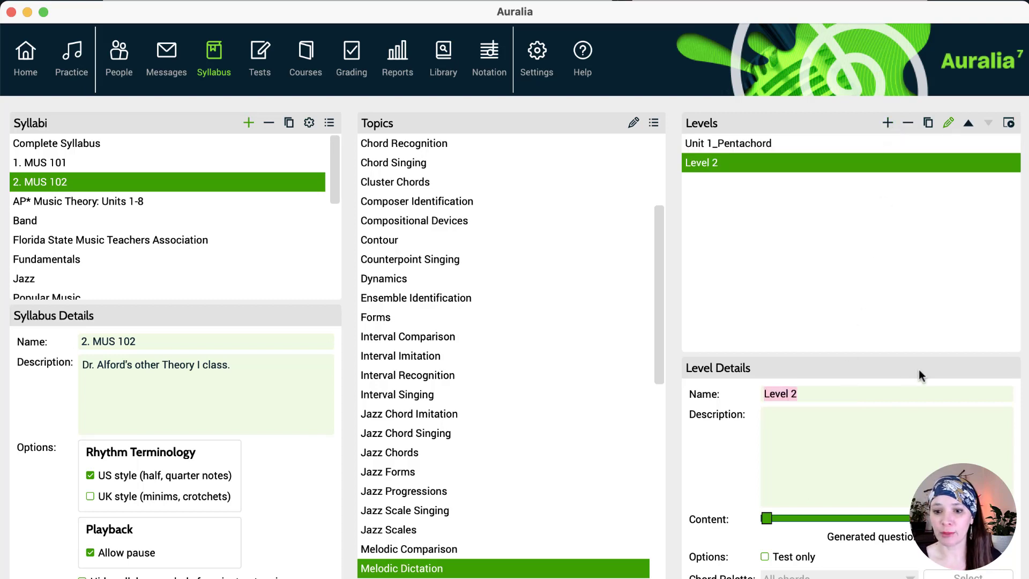
pyautogui.write('Unit 2')
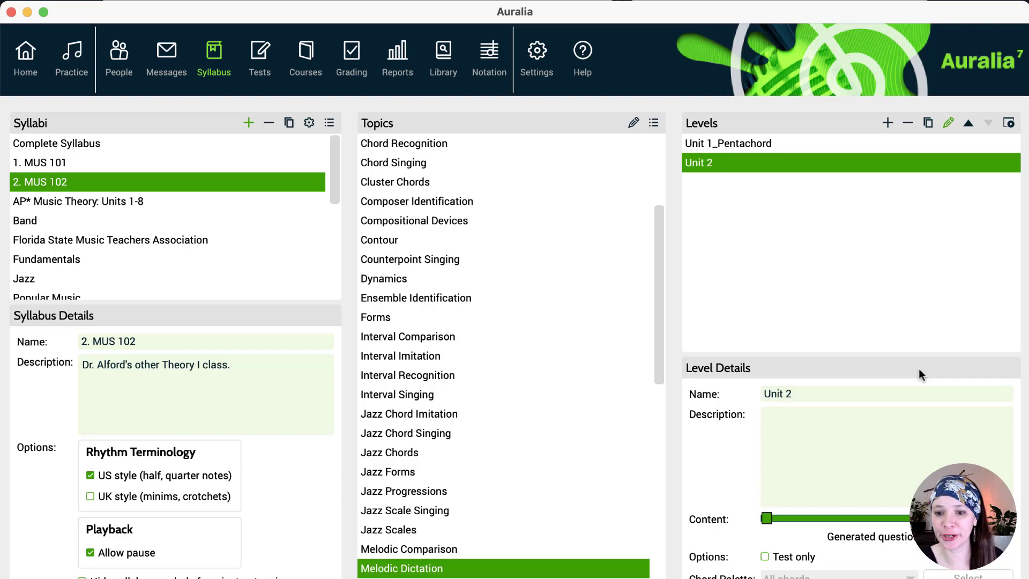
pyautogui.write('_L')
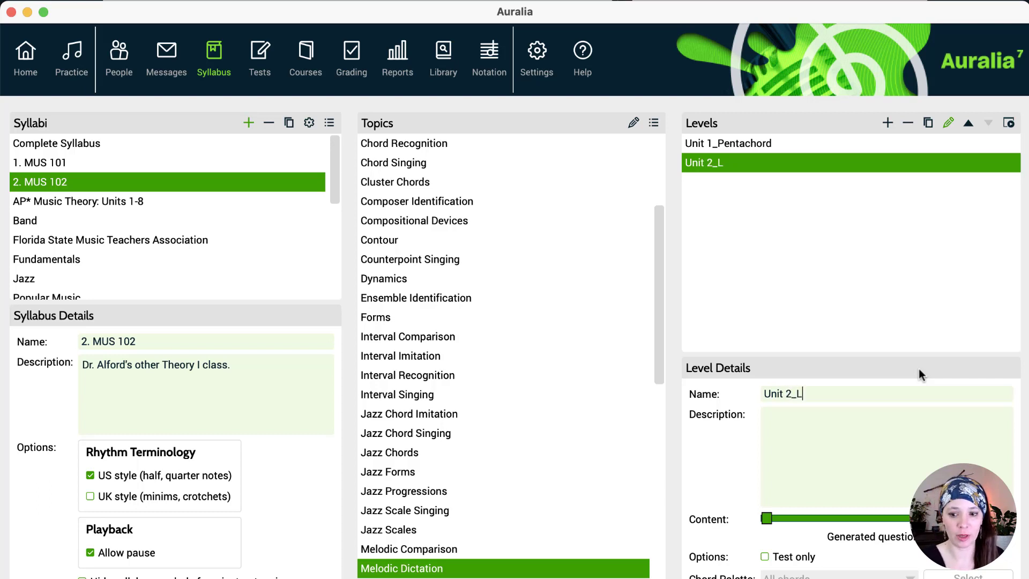
pyautogui.write('ibrary Questions')
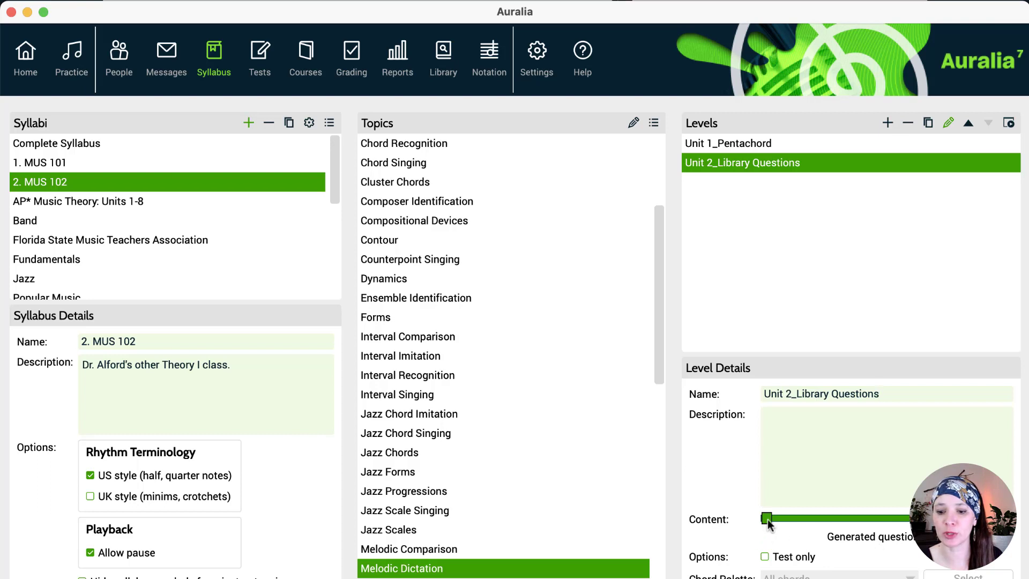
pyautogui.moveTo(768, 519); pyautogui.dragTo(1013, 519)
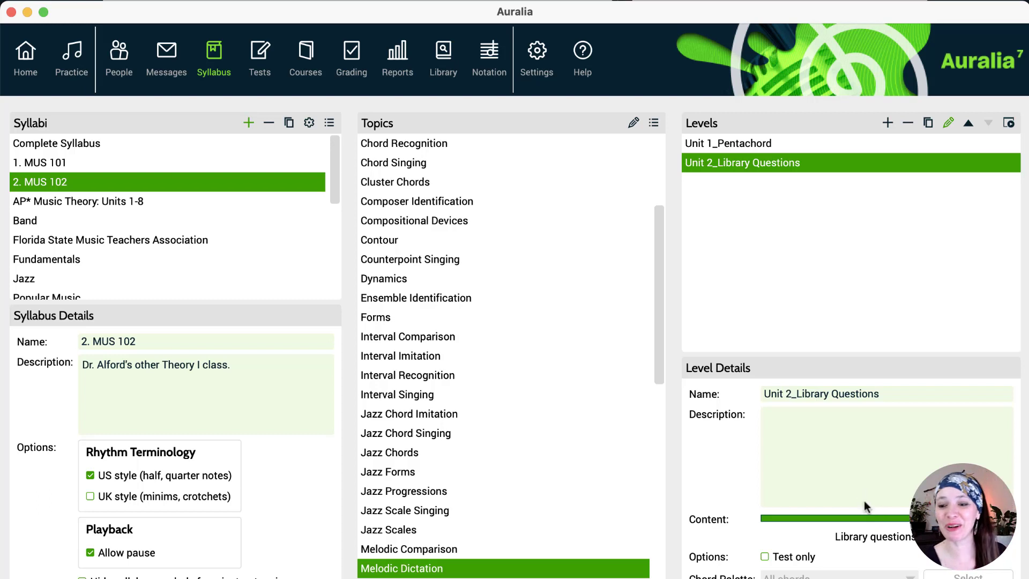
pyautogui.moveTo(1010, 518)
pyautogui.mouseDown()
pyautogui.moveTo(867, 530)
pyautogui.moveTo(1012, 528)
pyautogui.mouseUp()
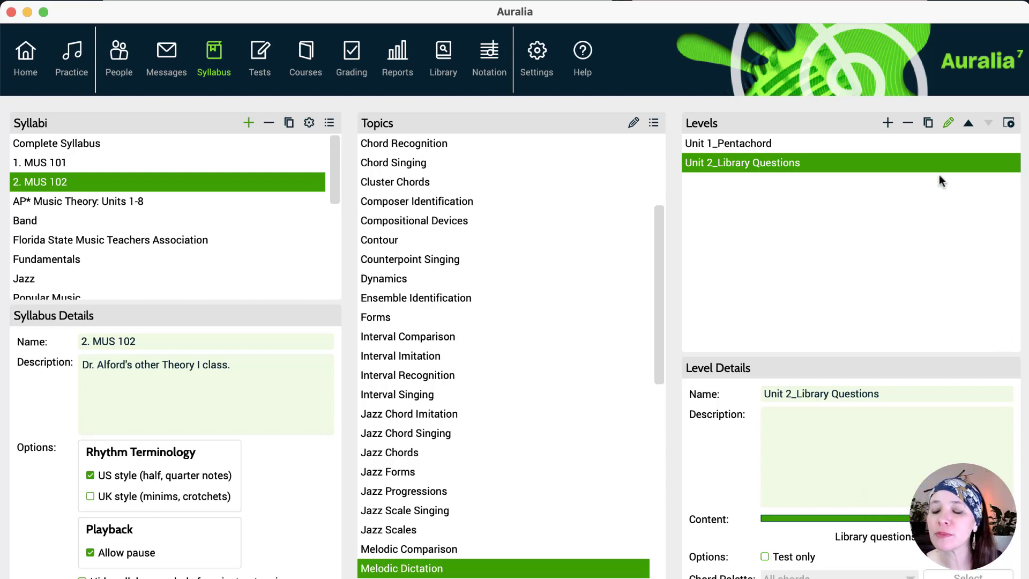
# Open the library question selection for Unit 2_Library Questions and search for "melodic dictation, maria".
pyautogui.click(949, 124)
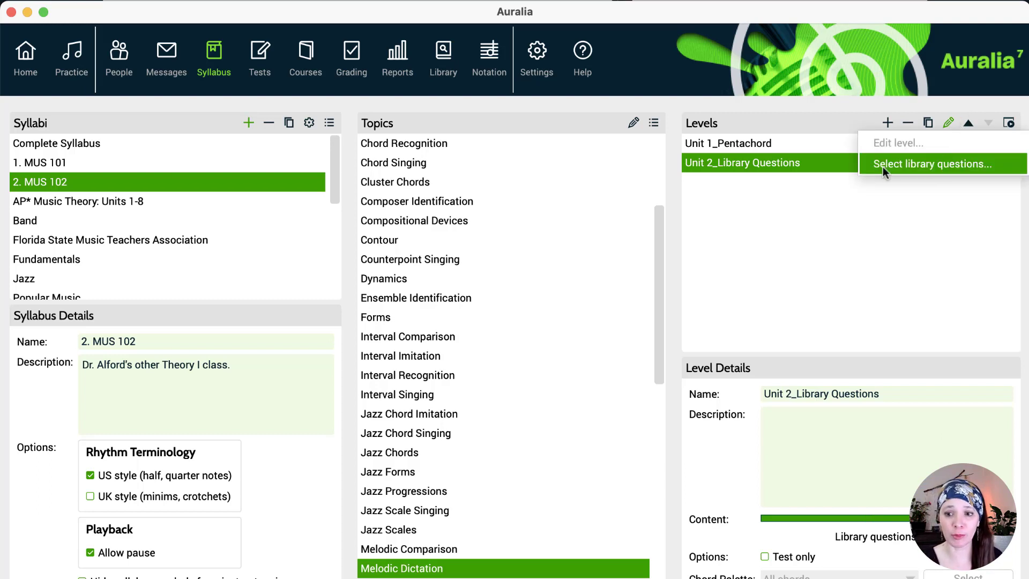
pyautogui.click(979, 165)
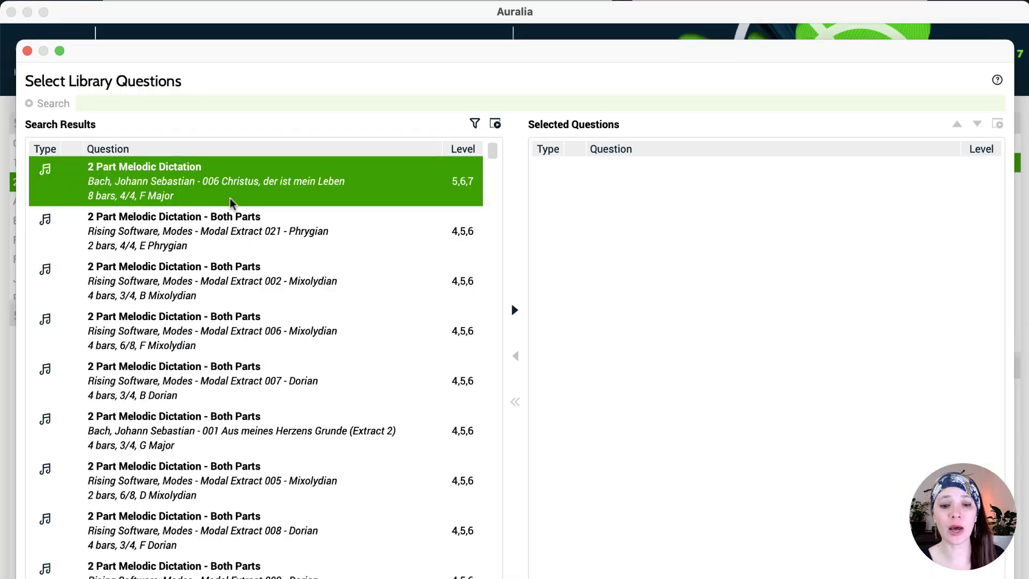
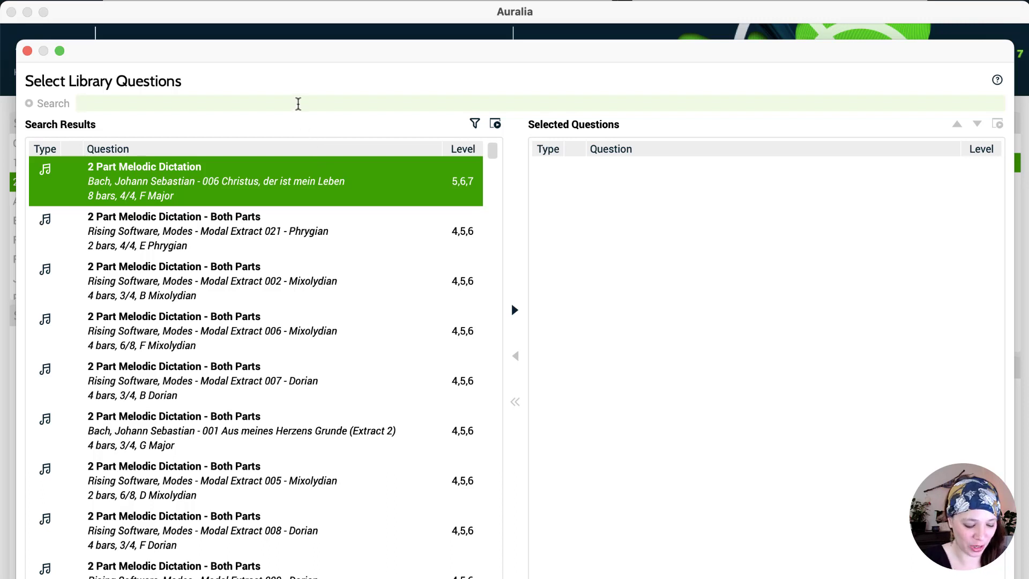
pyautogui.write('mel')
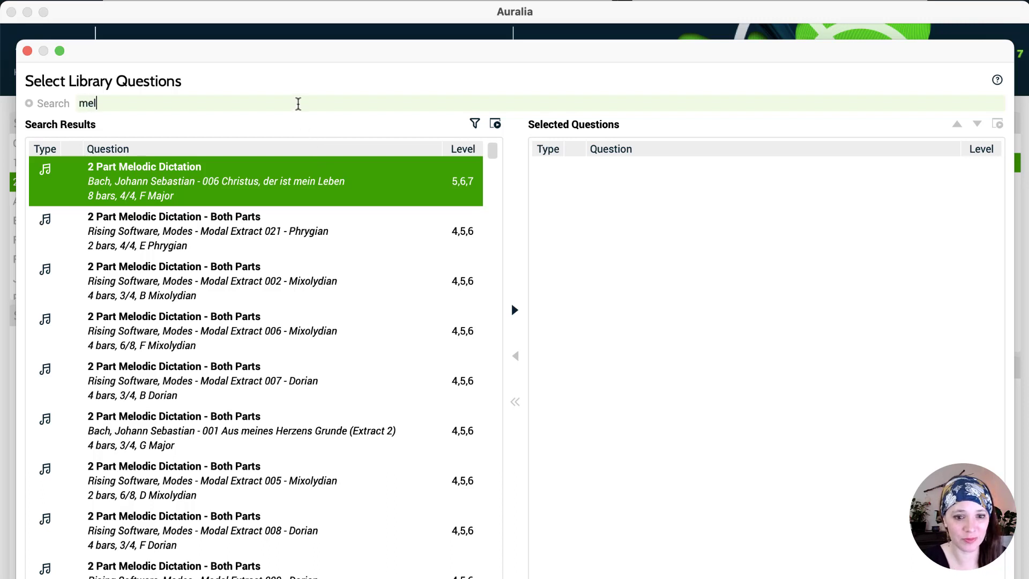
pyautogui.write('odic dictation')
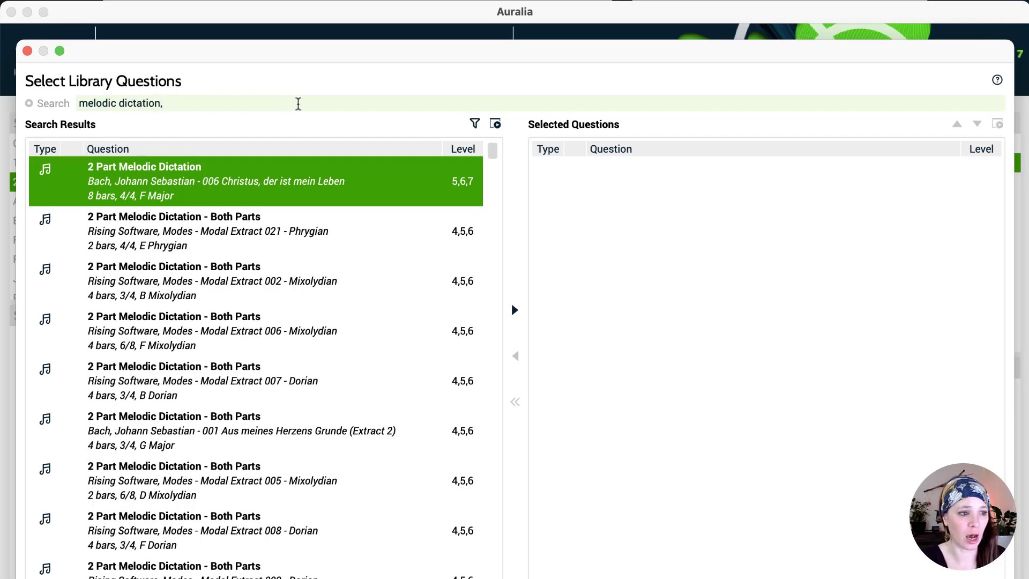
pyautogui.write(', mar')
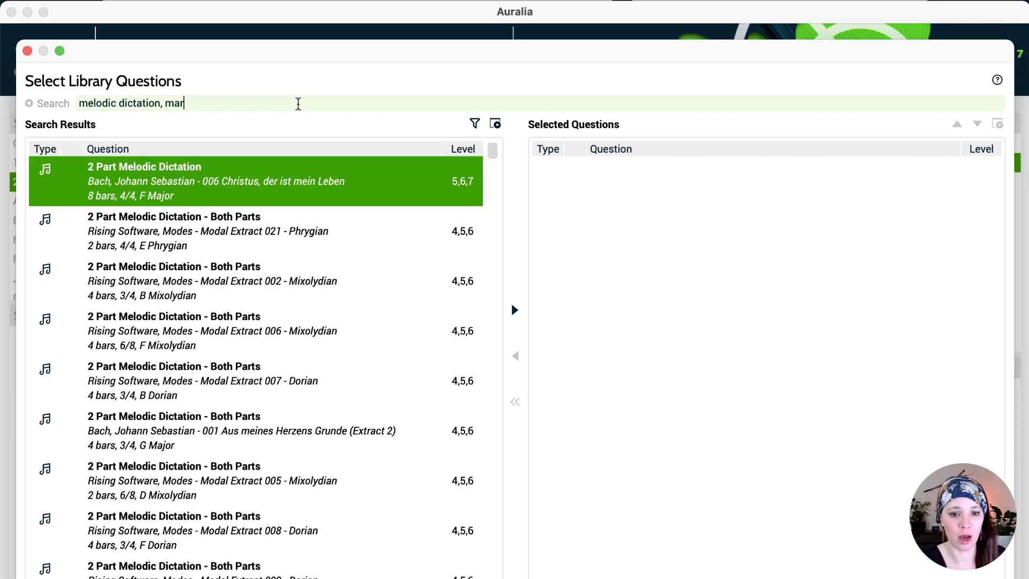
pyautogui.write('ia')
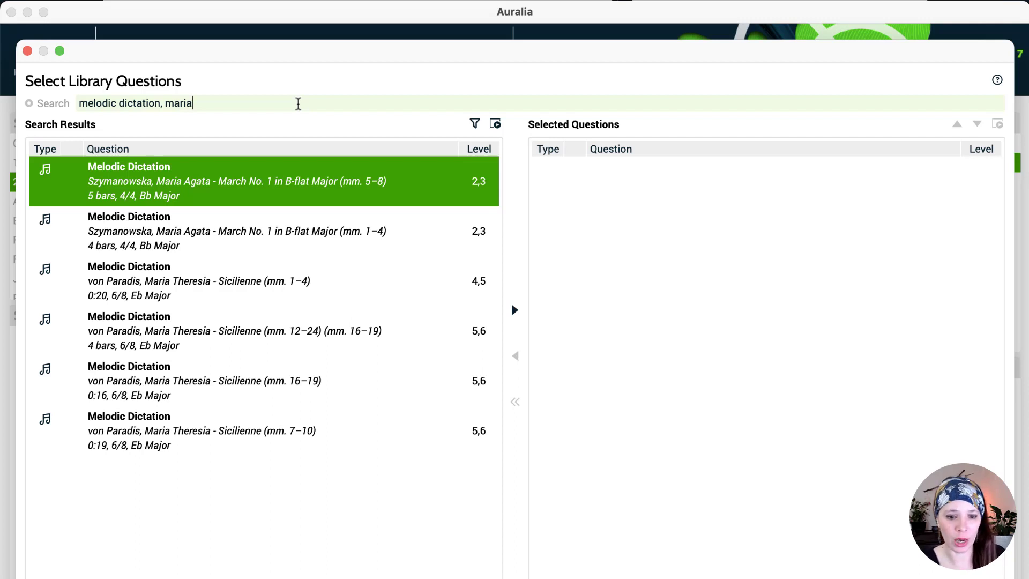
# Preview the von Paradis Sicilienne (mm. 16–19) dictation question and close the preview.
pyautogui.click(121, 399)
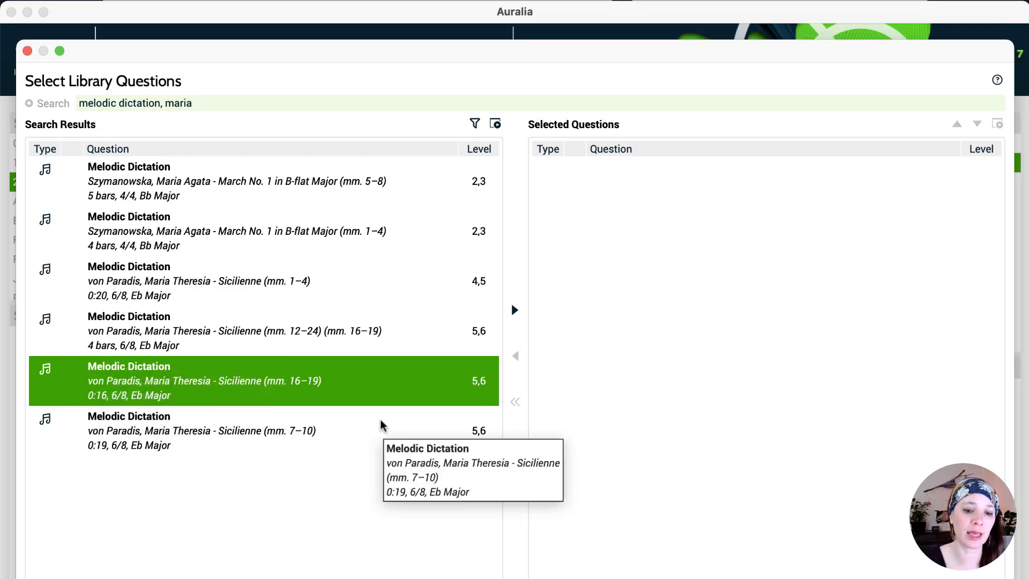
pyautogui.click(494, 123)
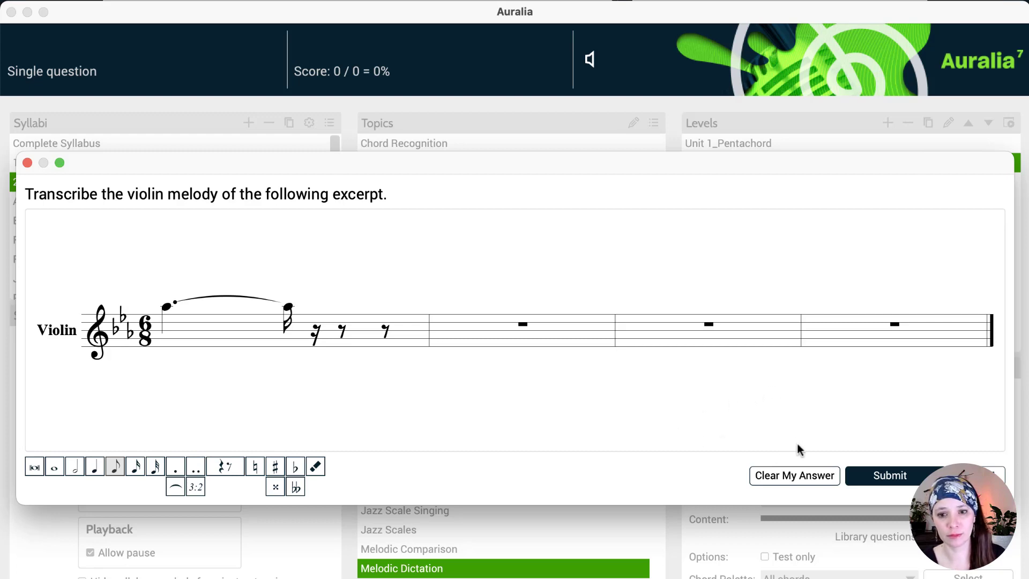
pyautogui.click(27, 162)
# Add the von Paradis Sicilienne questions for mm. 16–19 and mm. 7–10 to the level's selected questions.
pyautogui.keyDown('shift'); pyautogui.click(341, 439); pyautogui.keyUp('shift')
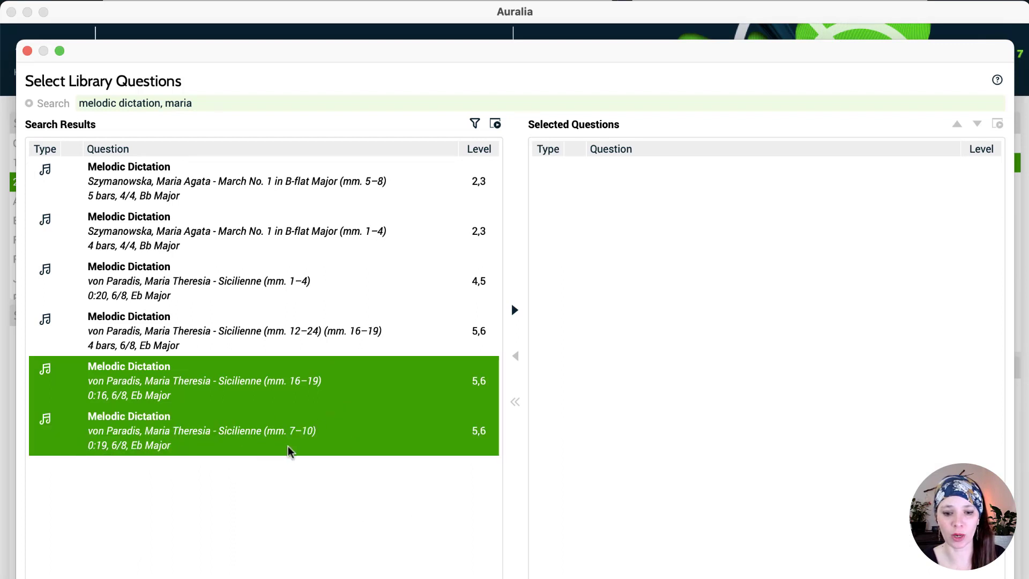
pyautogui.moveTo(290, 447); pyautogui.dragTo(304, 399)
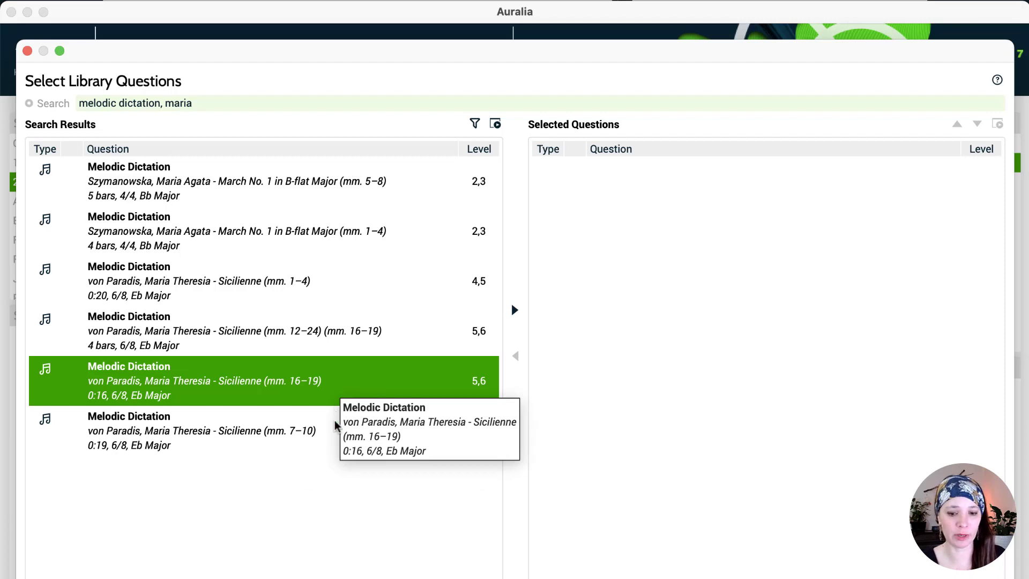
pyautogui.keyDown('shift'); pyautogui.click(309, 443); pyautogui.keyUp('shift')
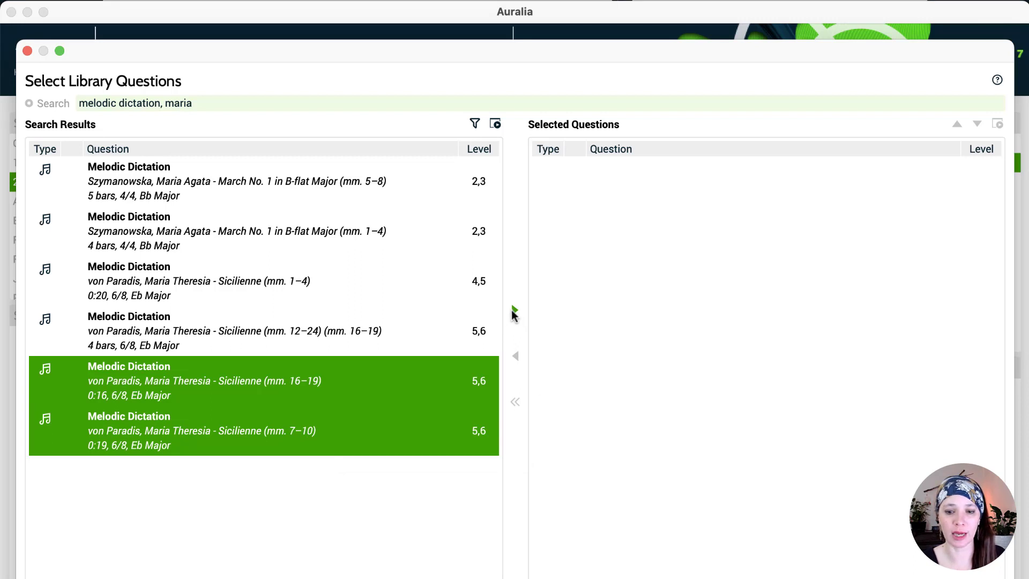
pyautogui.click(512, 311)
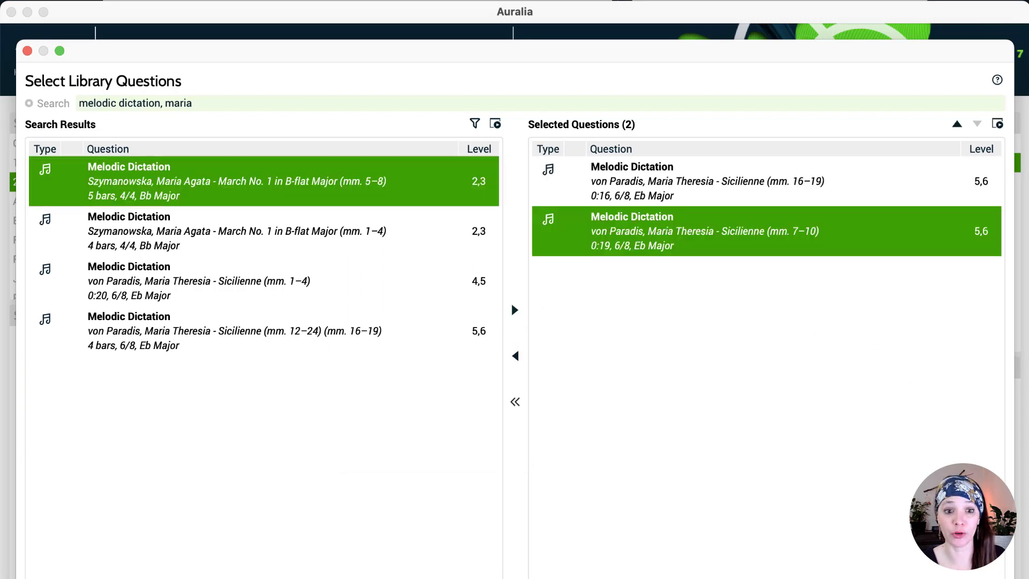
# Change the library search to "melodic dictation, diatonic, monophonic, major".
pyautogui.moveTo(165, 103); pyautogui.dragTo(220, 107)
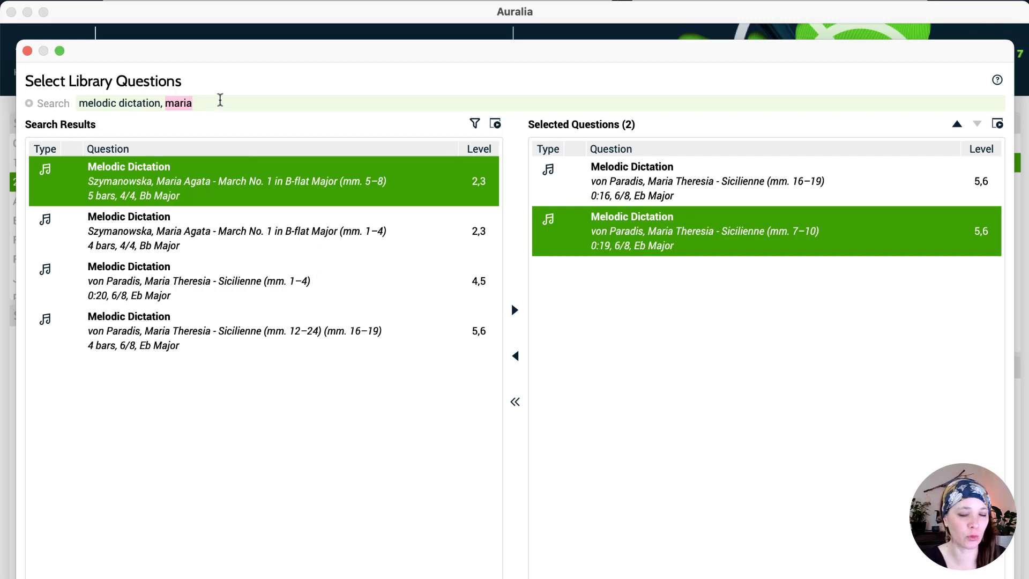
pyautogui.write('diatonic, mon')
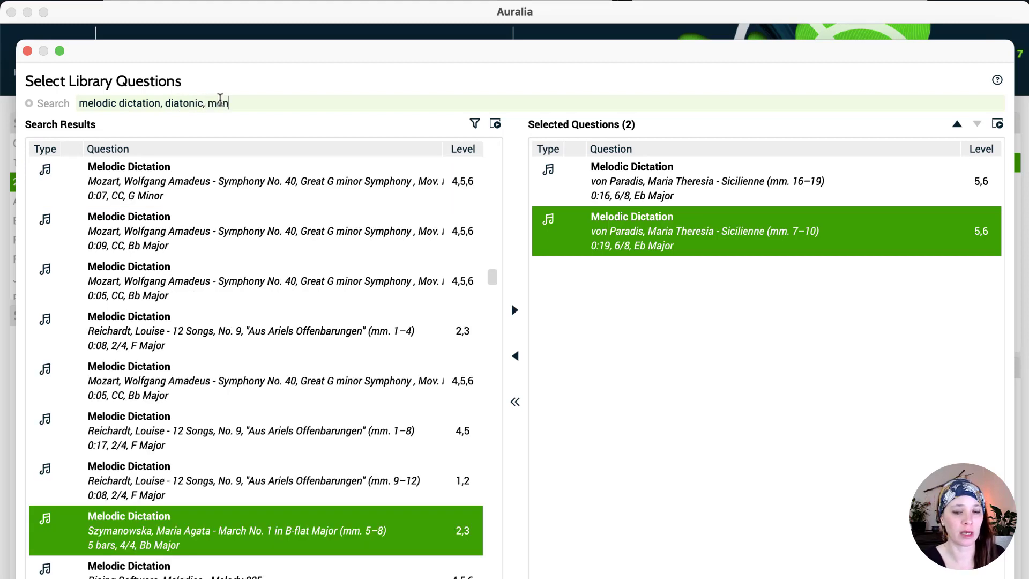
pyautogui.write('ophonic')
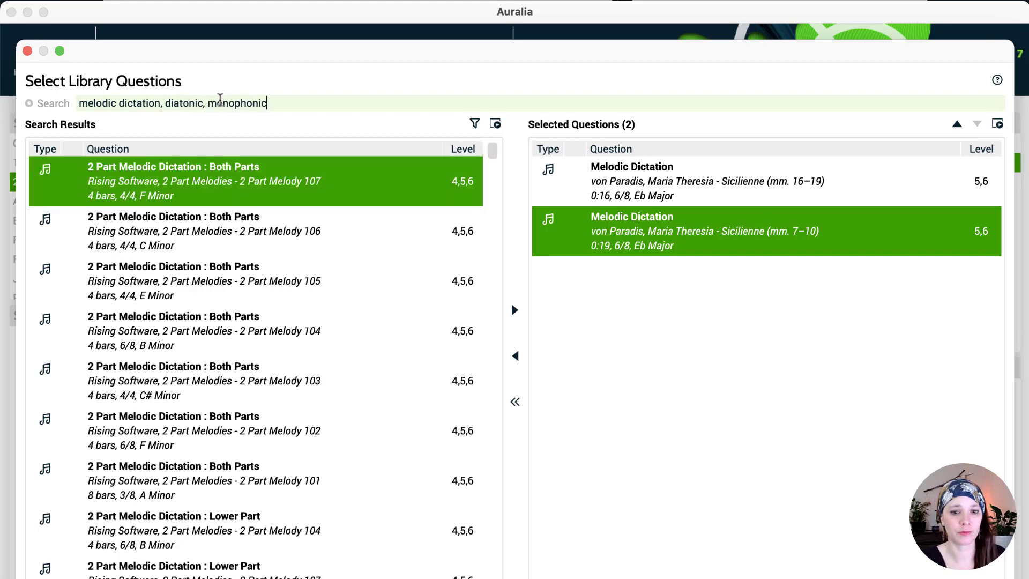
pyautogui.write(', major')
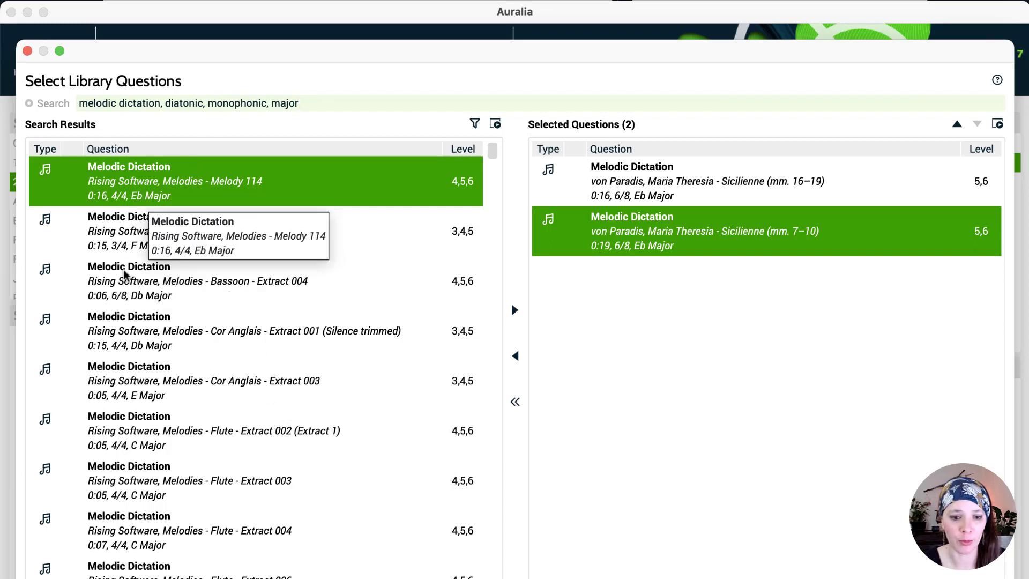
# Add Melody 114, Melody 150, Cor Anglais - Extract 001 (Silence trimmed) and Flute - Extract 006 to the selected questions.
pyautogui.keyDown('shift'); pyautogui.click(131, 250); pyautogui.keyUp('shift')
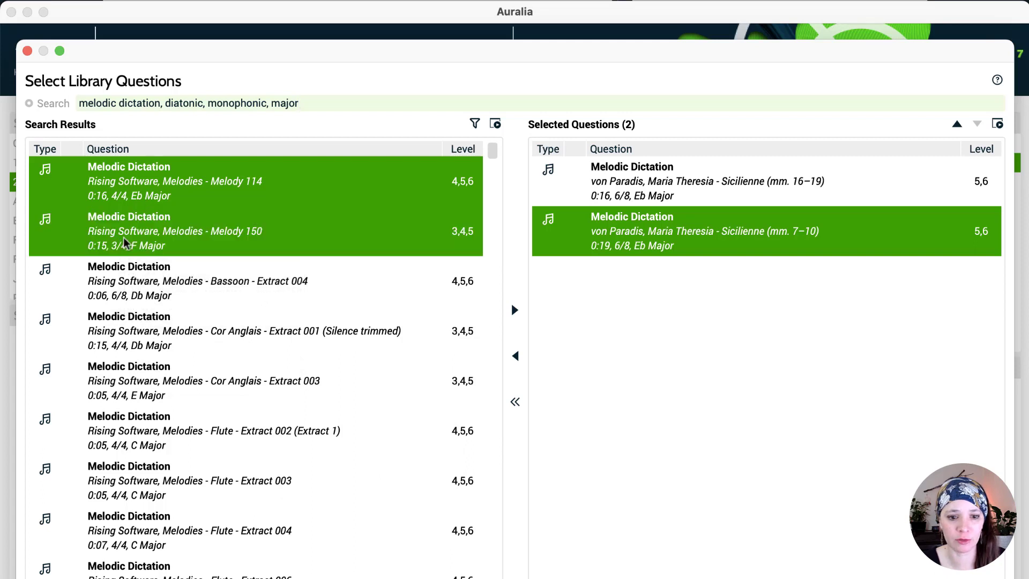
pyautogui.click(513, 311)
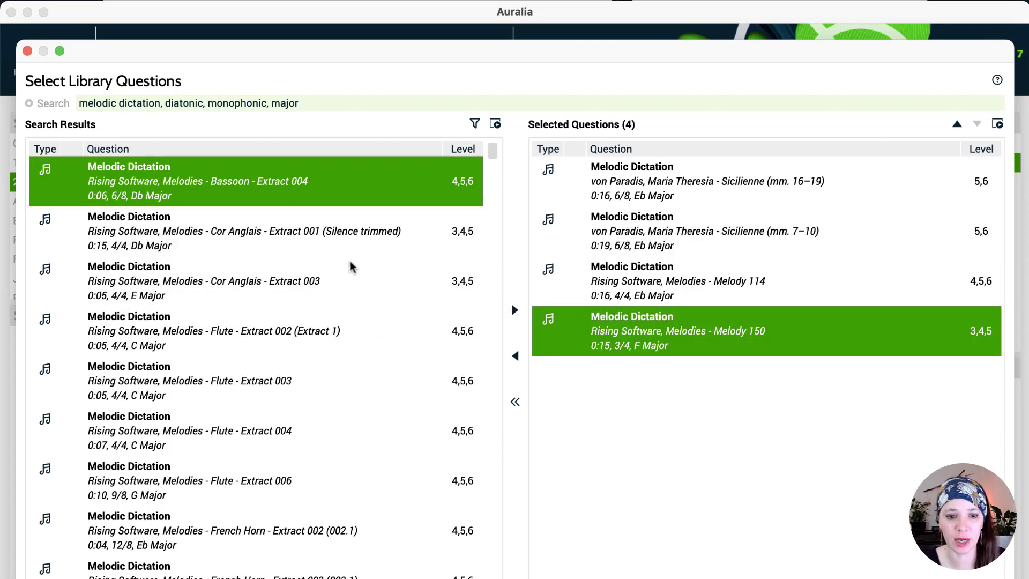
pyautogui.click(183, 250)
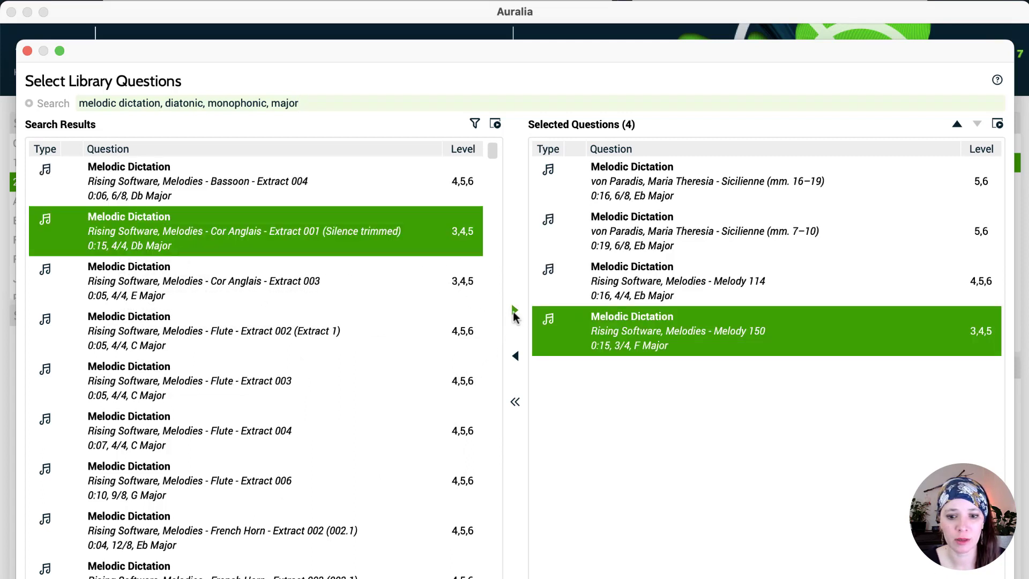
pyautogui.click(513, 310)
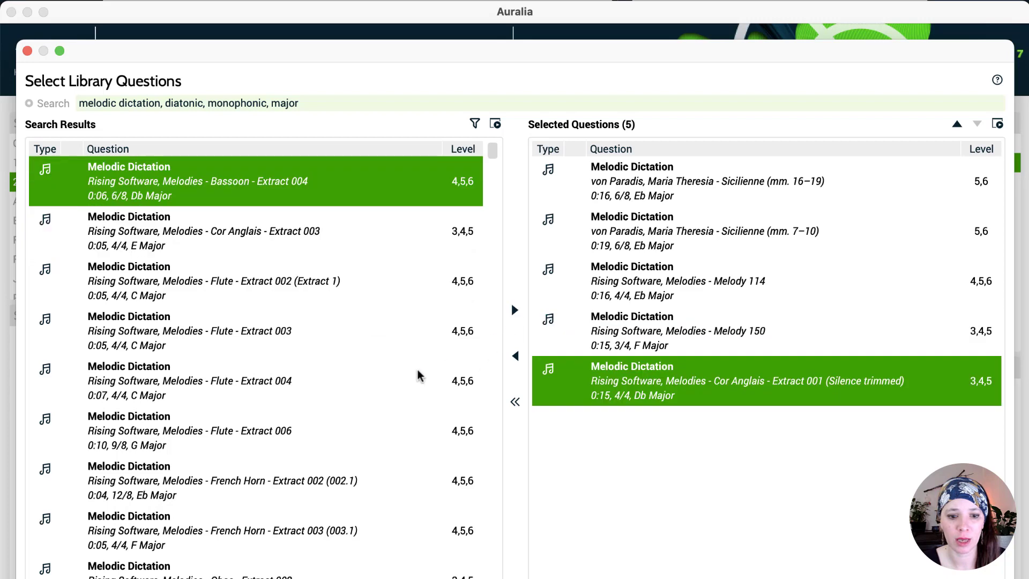
pyautogui.click(192, 435)
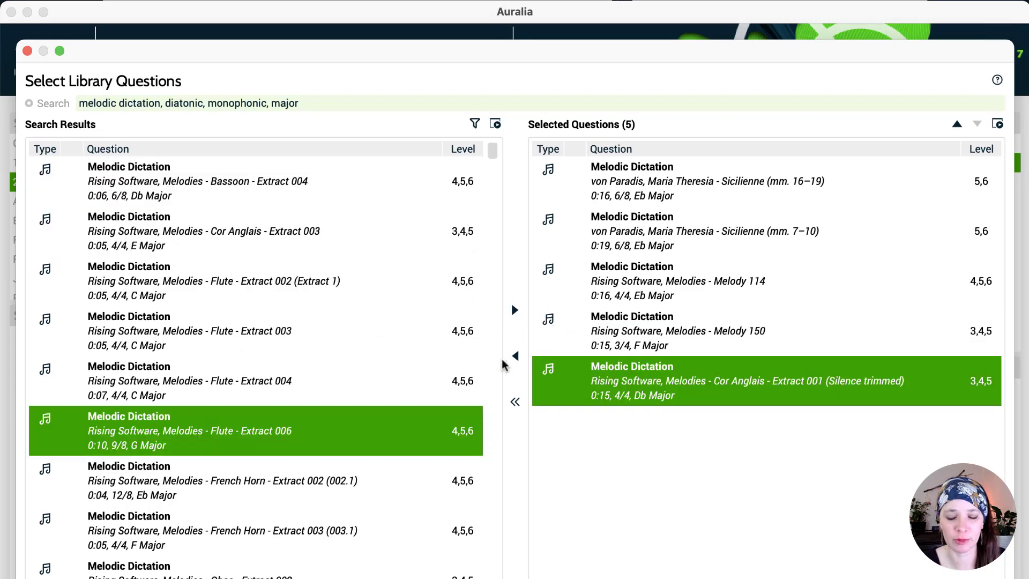
pyautogui.click(514, 310)
# Add Melody 062, Melody 068 and Melody 069 to the level's selected questions.
pyautogui.scroll(-3, 266, 418)
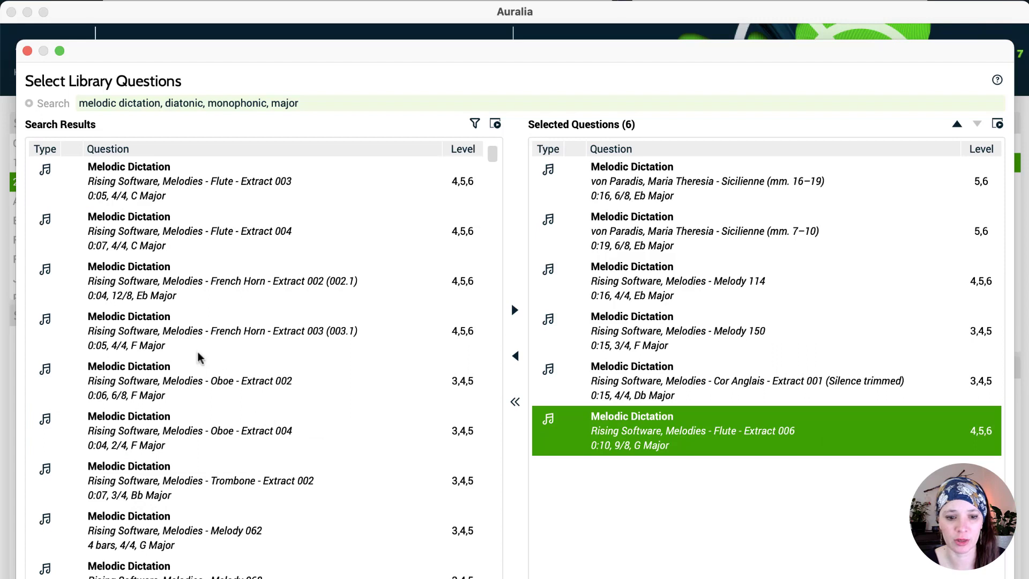
pyautogui.scroll(-3, 196, 405)
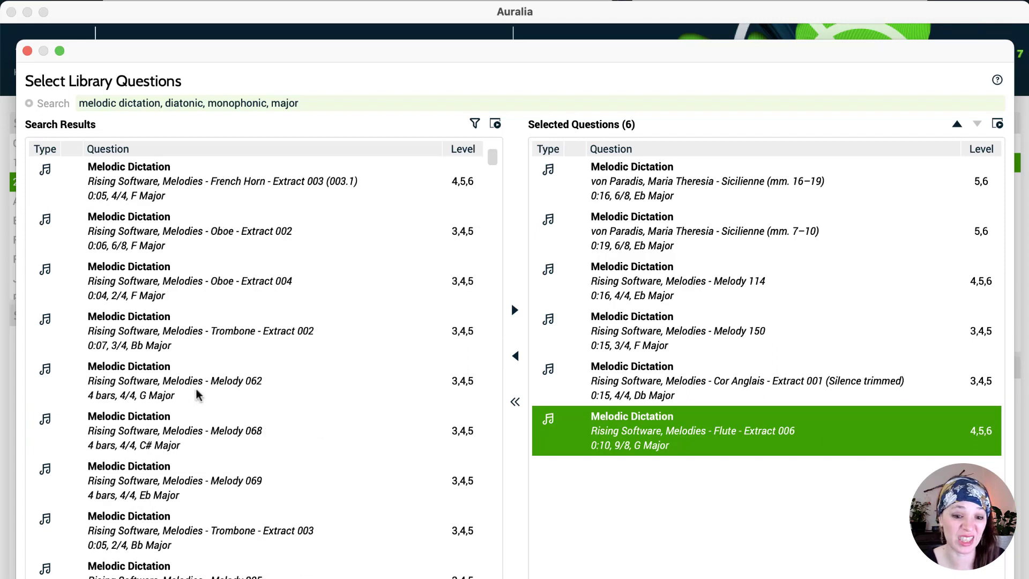
pyautogui.click(176, 390)
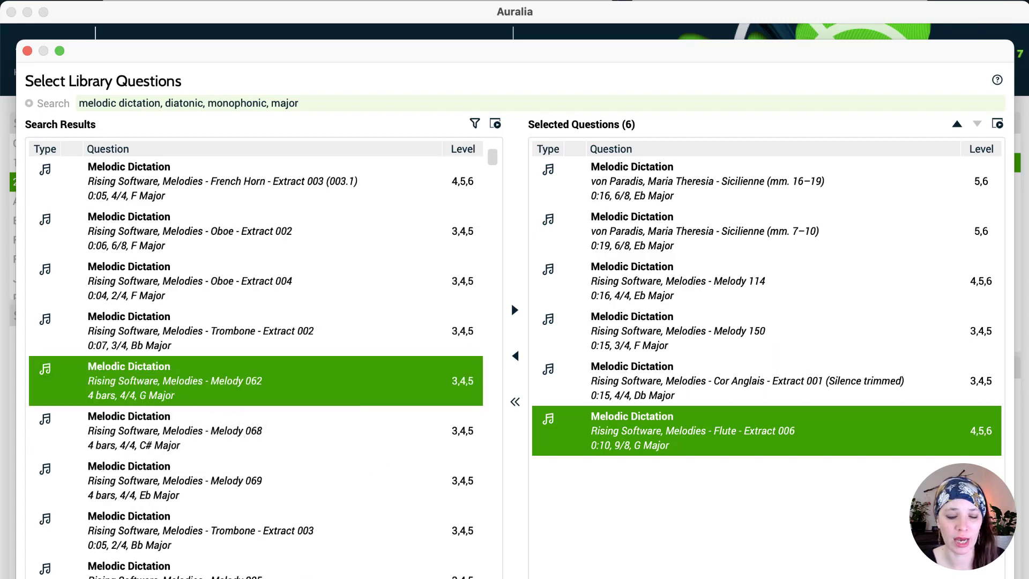
pyautogui.scroll(-2, 213, 482)
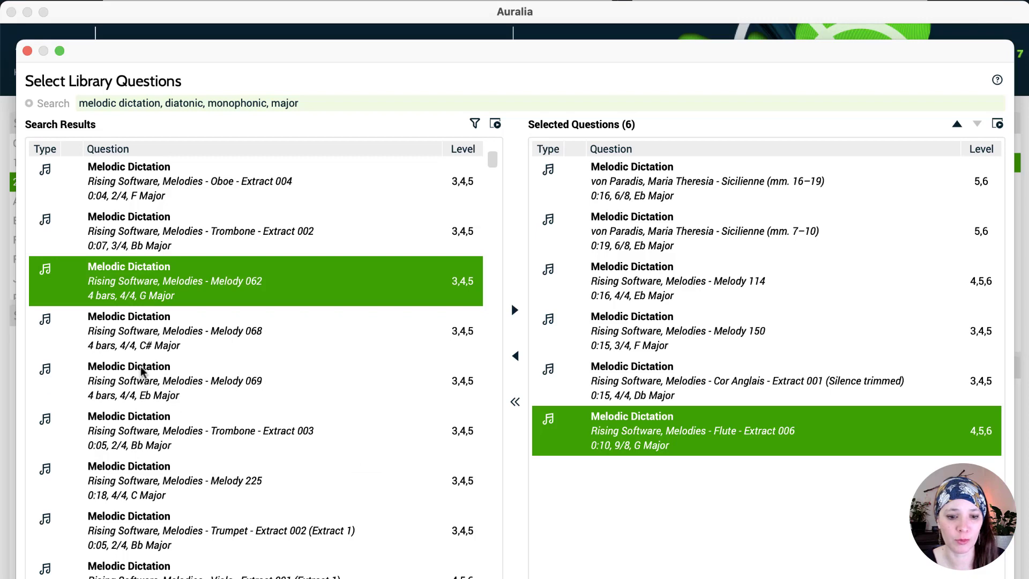
pyautogui.keyDown('shift'); pyautogui.click(142, 371); pyautogui.keyUp('shift')
pyautogui.click(514, 310)
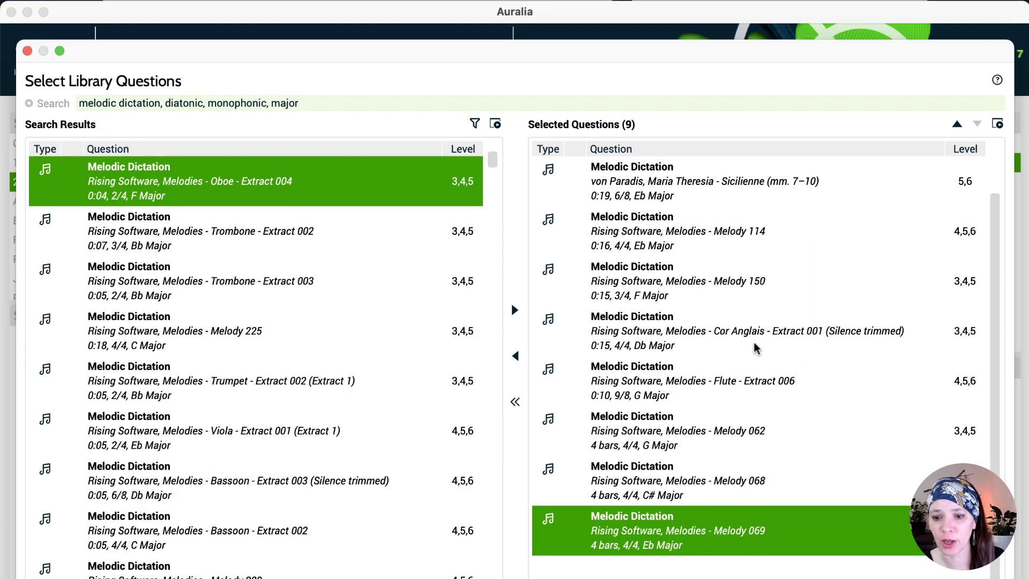
pyautogui.scroll(1, 740, 343)
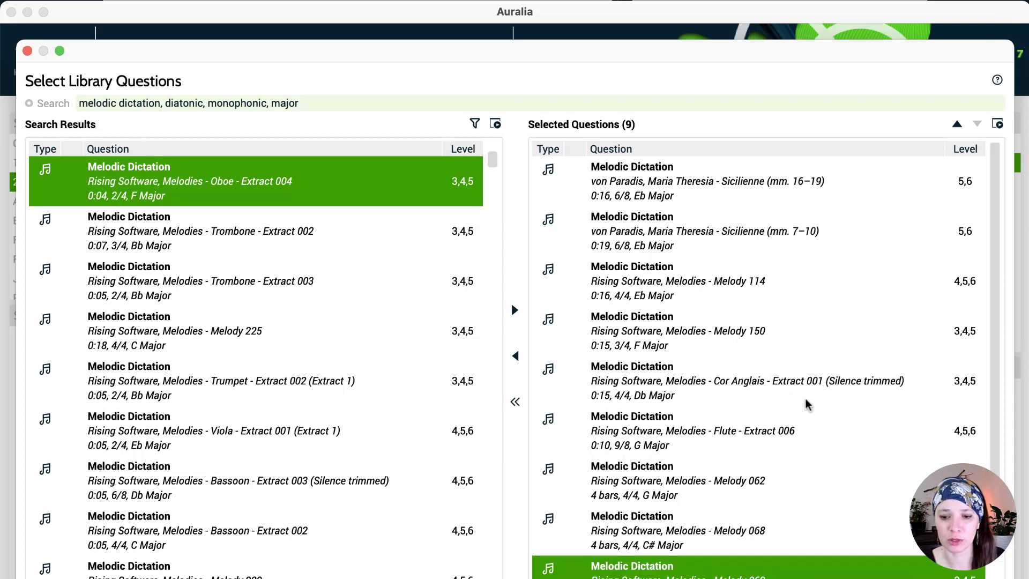
# Add Trumpet Extract 002 (Extract 1), Viola Extract 001 (Extract 1), Bassoon Extract 003 (Silence trimmed) and Bassoon Extract 002, and close the question selection.
pyautogui.click(227, 402)
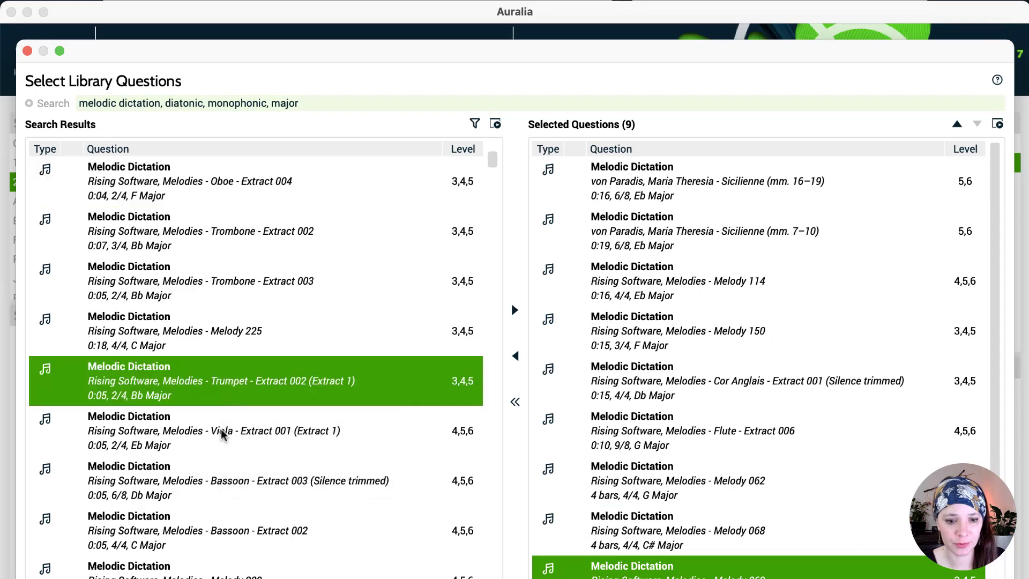
pyautogui.scroll(-2, 220, 426)
pyautogui.scroll(-1, 214, 435)
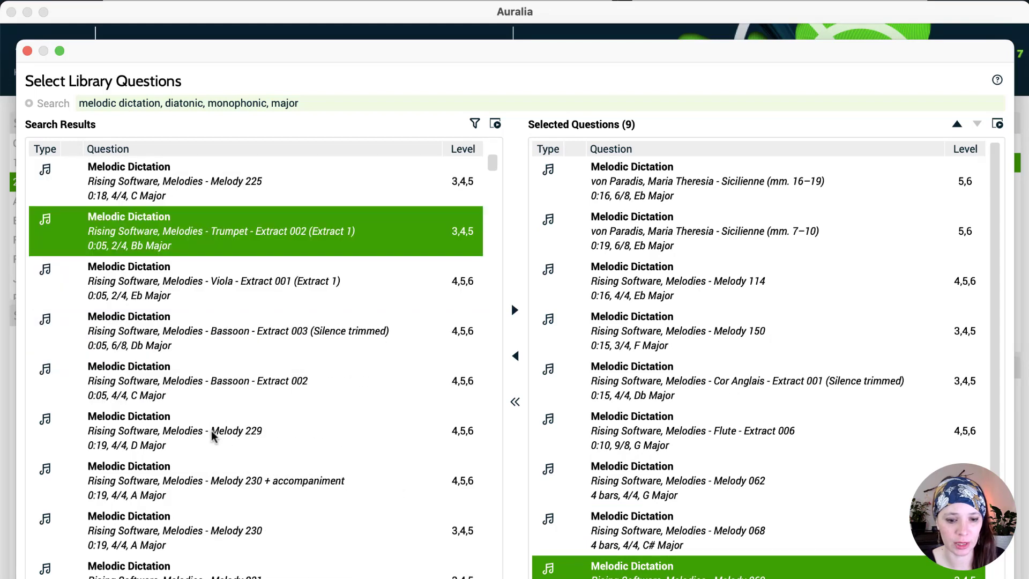
pyautogui.keyDown('shift'); pyautogui.click(202, 394); pyautogui.keyUp('shift')
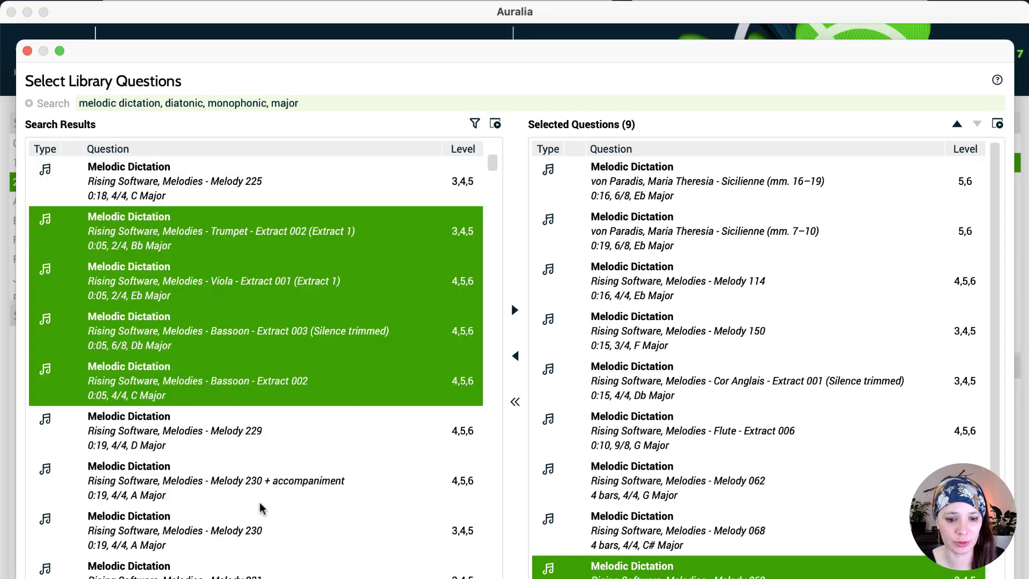
pyautogui.click(515, 311)
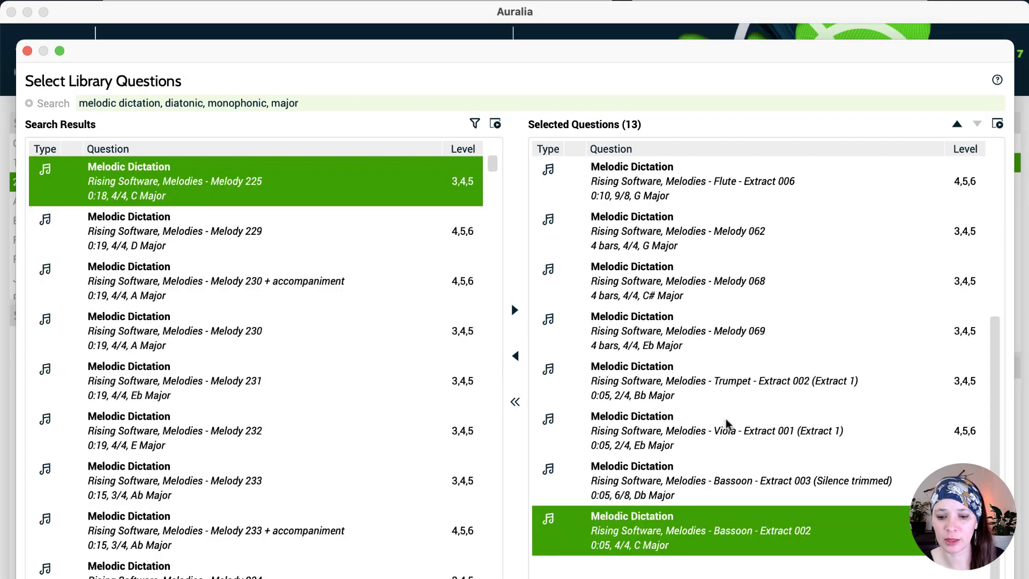
pyautogui.scroll(5, 726, 425)
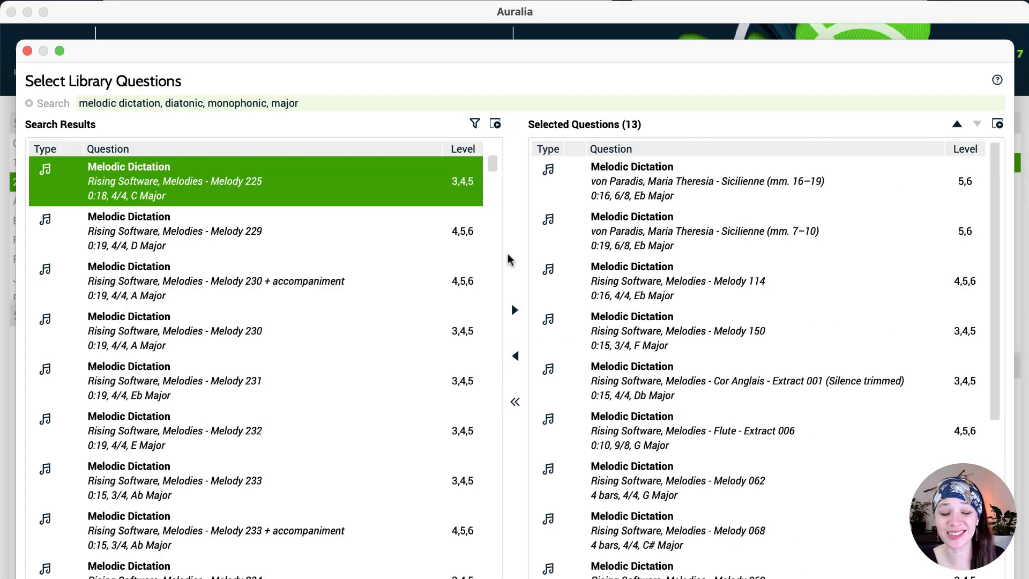
pyautogui.click(28, 51)
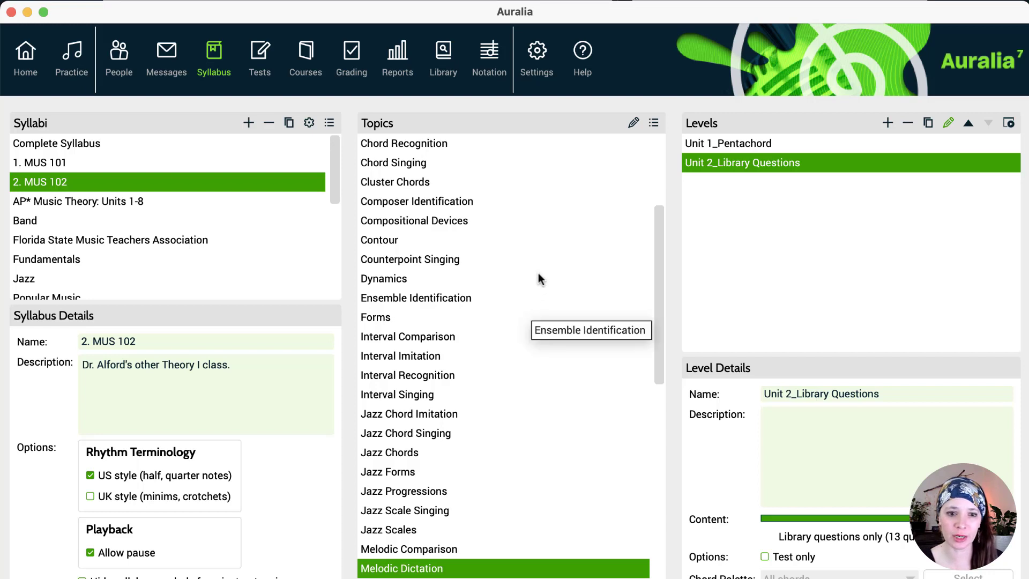
# Enable 1. MUS 101 and 2. MUS 102 as practice syllabi for the Default Class.
pyautogui.click(124, 80)
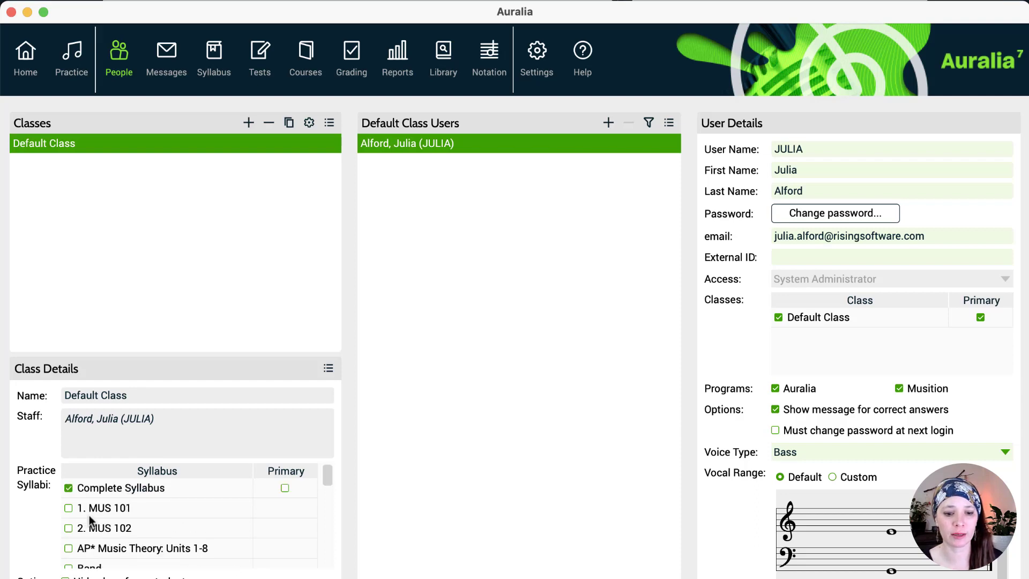
pyautogui.click(68, 508)
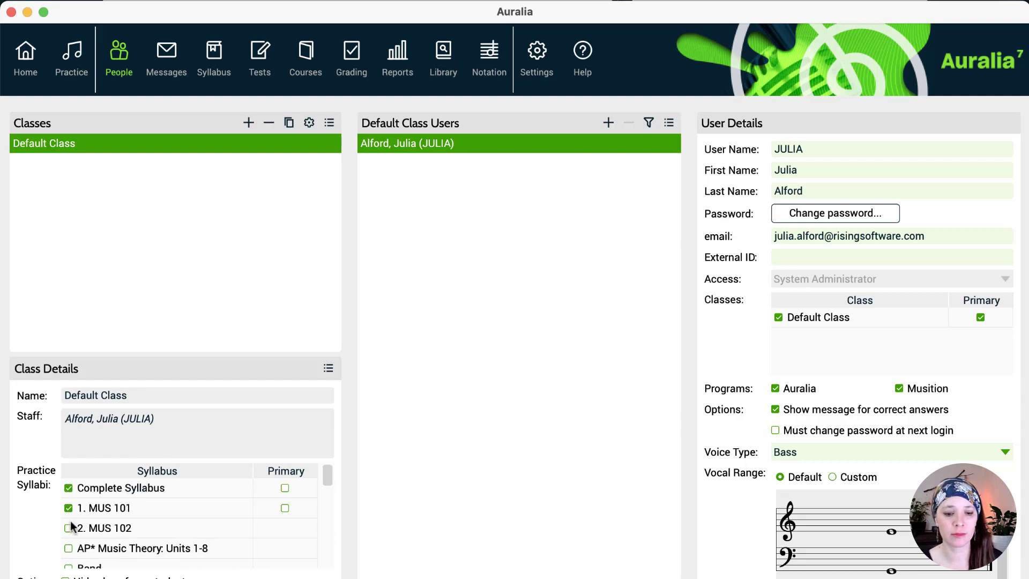
pyautogui.click(68, 528)
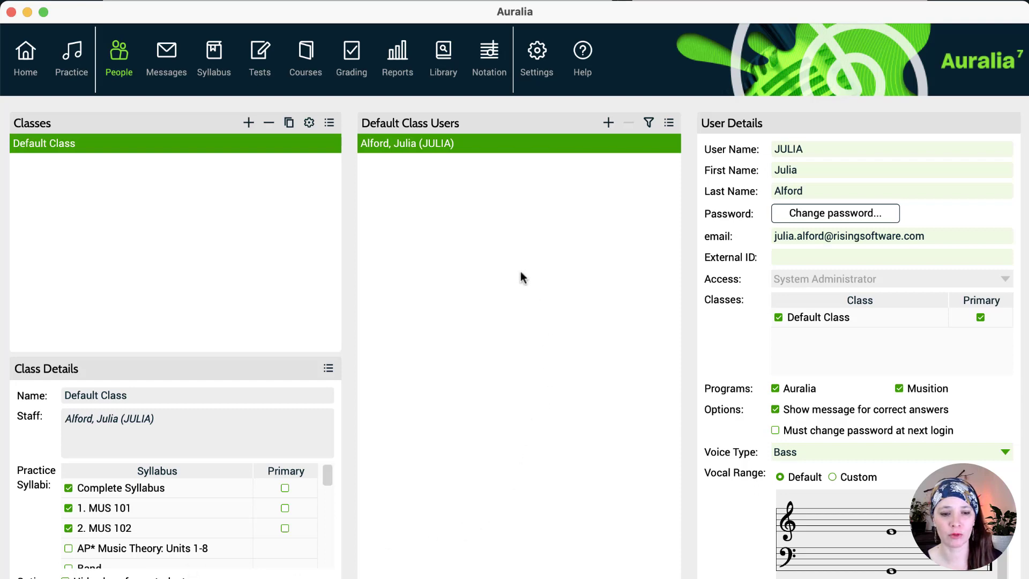
# View the practice topics offered by the 1. MUS 101 syllabus and by the 2. MUS 102 syllabus.
pyautogui.click(75, 56)
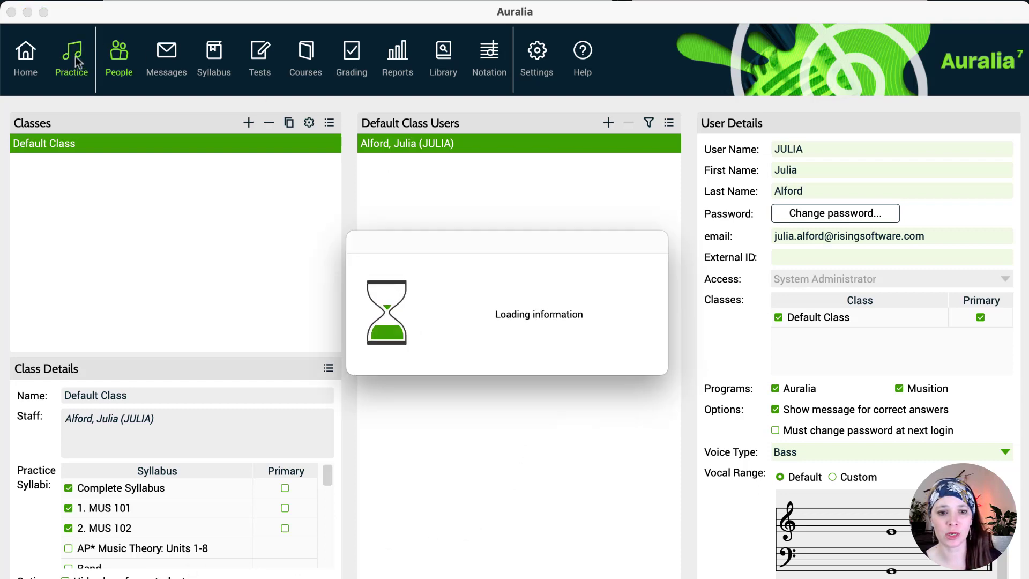
pyautogui.click(43, 120)
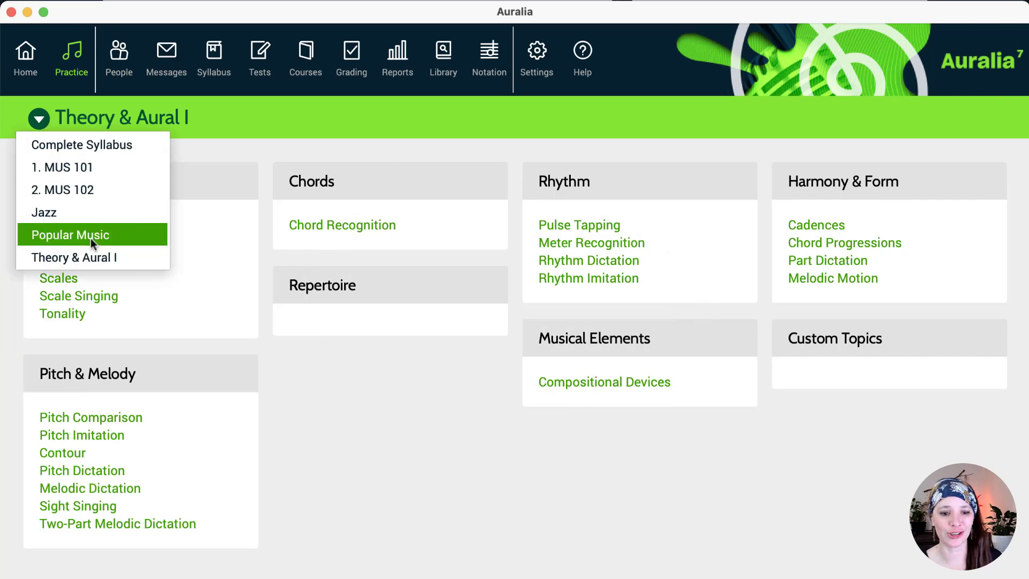
pyautogui.click(75, 167)
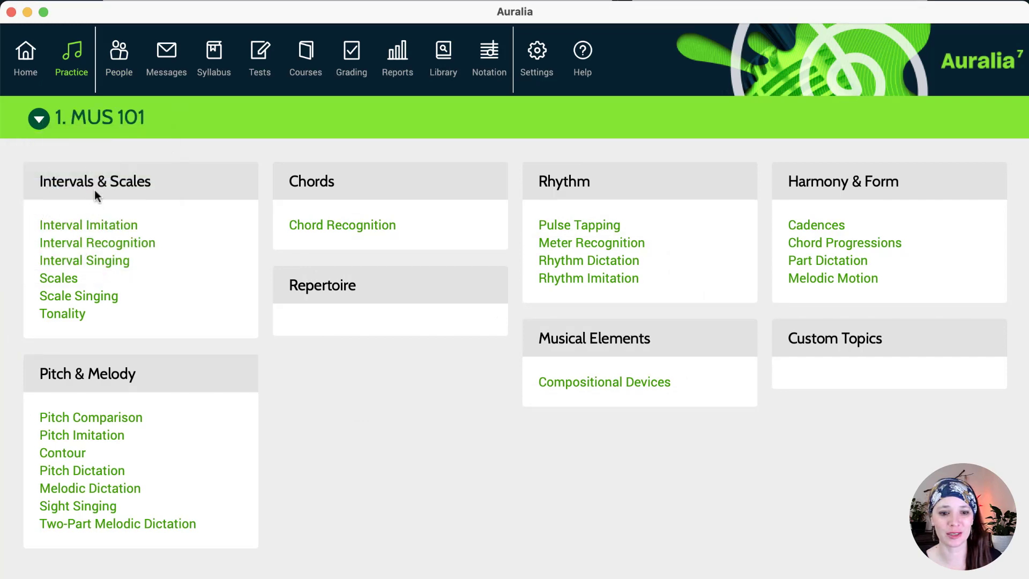
pyautogui.click(50, 117)
pyautogui.click(54, 189)
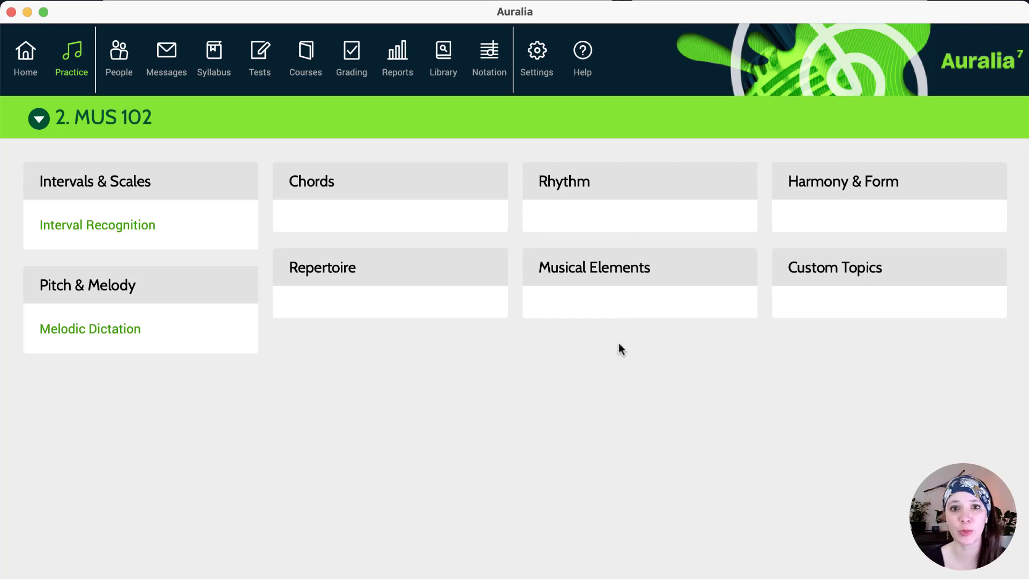
# Generate the Syllabus structure and levels curriculum report for the Theory & Aural I syllabus.
pyautogui.click(402, 66)
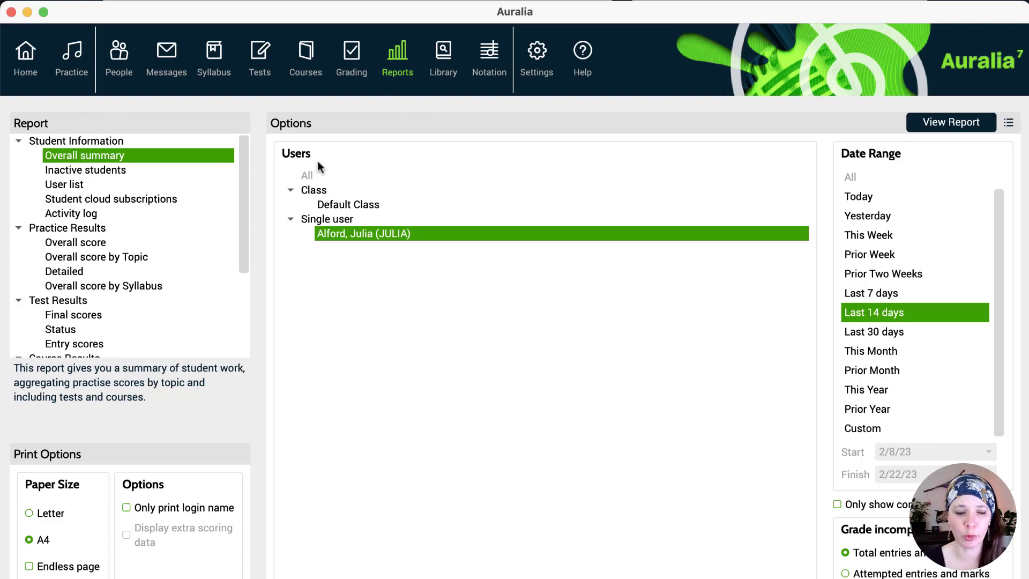
pyautogui.scroll(-7, 204, 252)
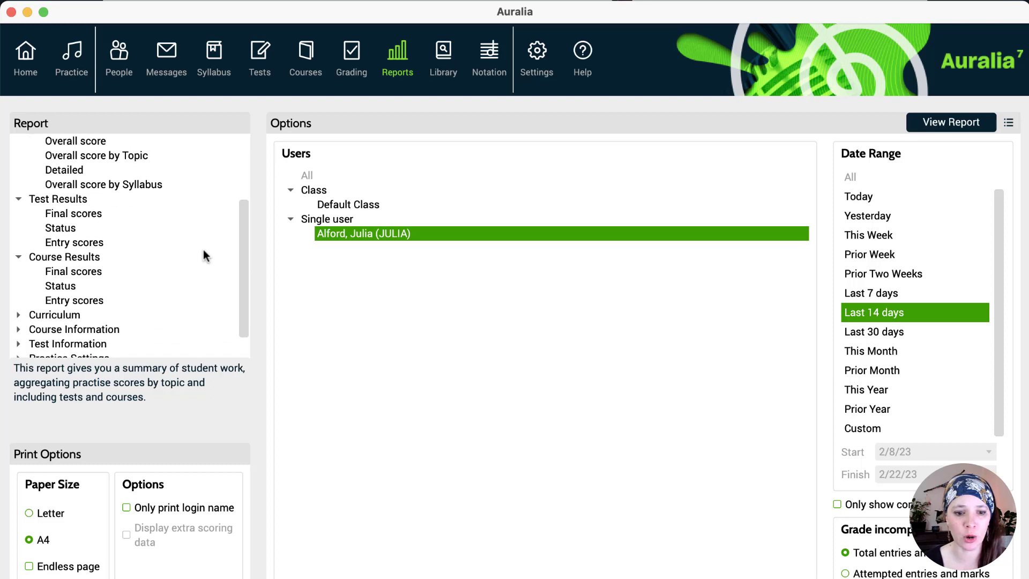
pyautogui.scroll(-2, 203, 249)
pyautogui.click(54, 286)
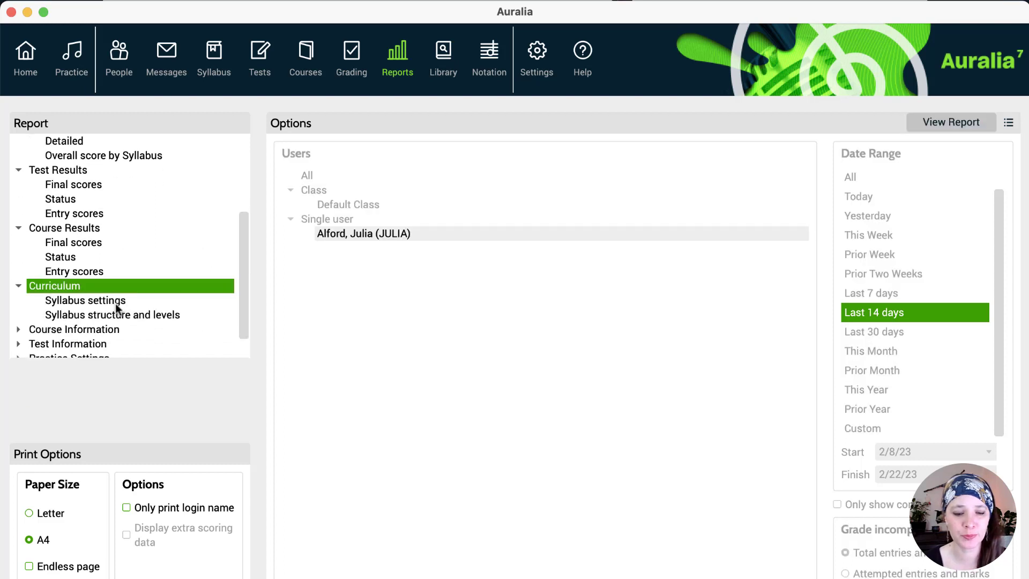
pyautogui.click(106, 316)
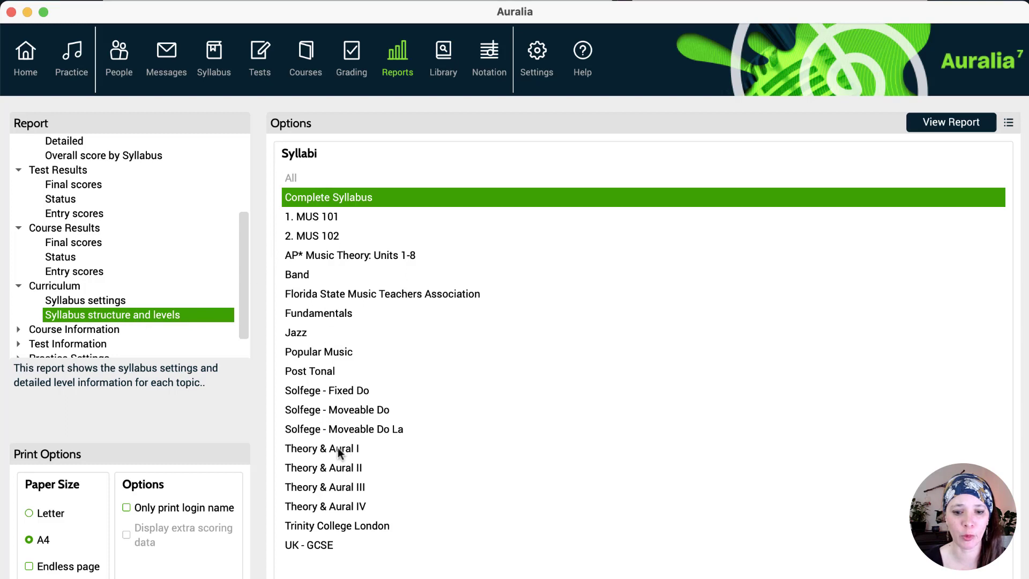
pyautogui.click(375, 451)
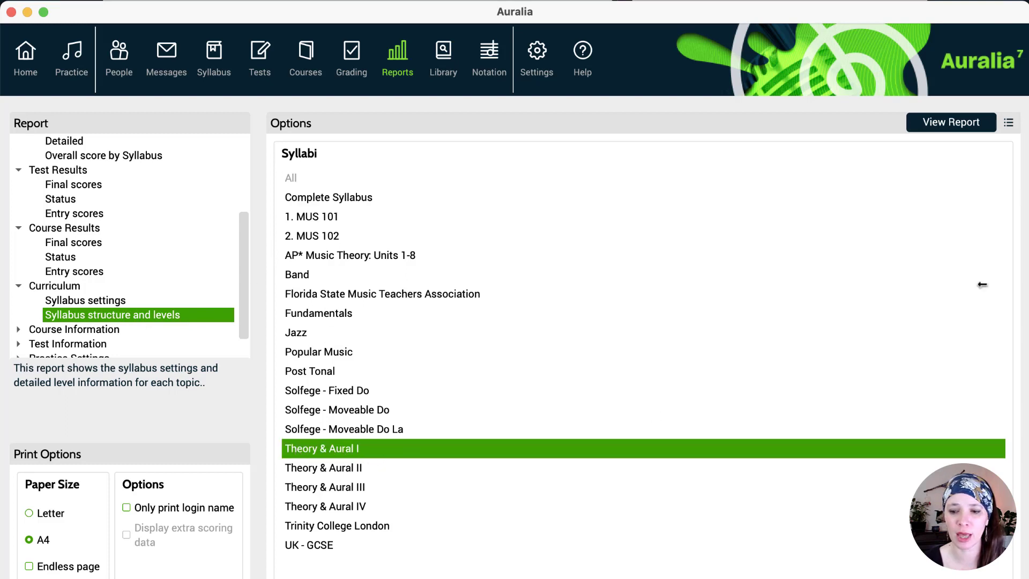
pyautogui.click(952, 124)
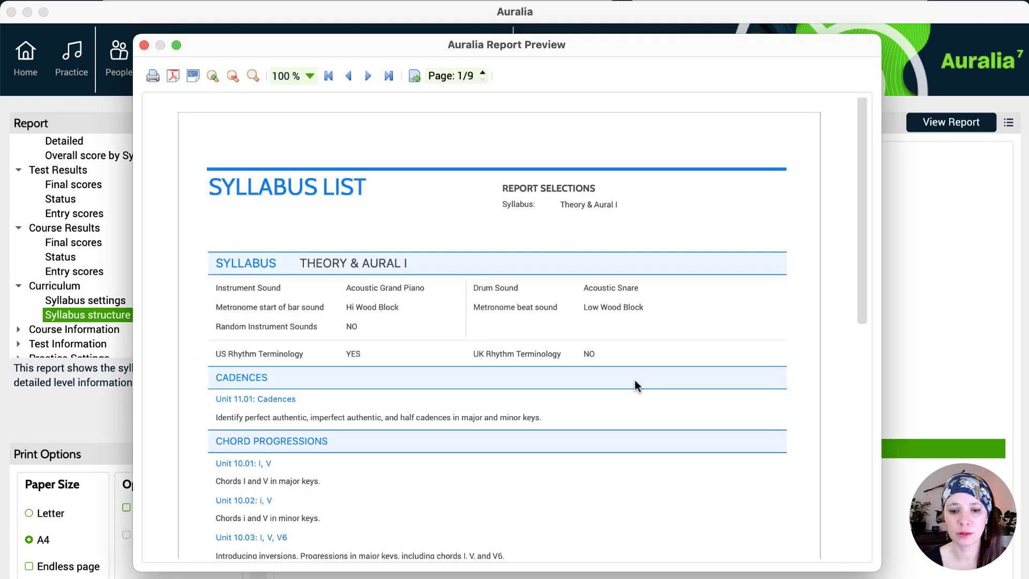
# Enlarge the syllabus report preview to 120 % and examine the topics and unit descriptions through page 3.
pyautogui.click(215, 79)
pyautogui.click(216, 80)
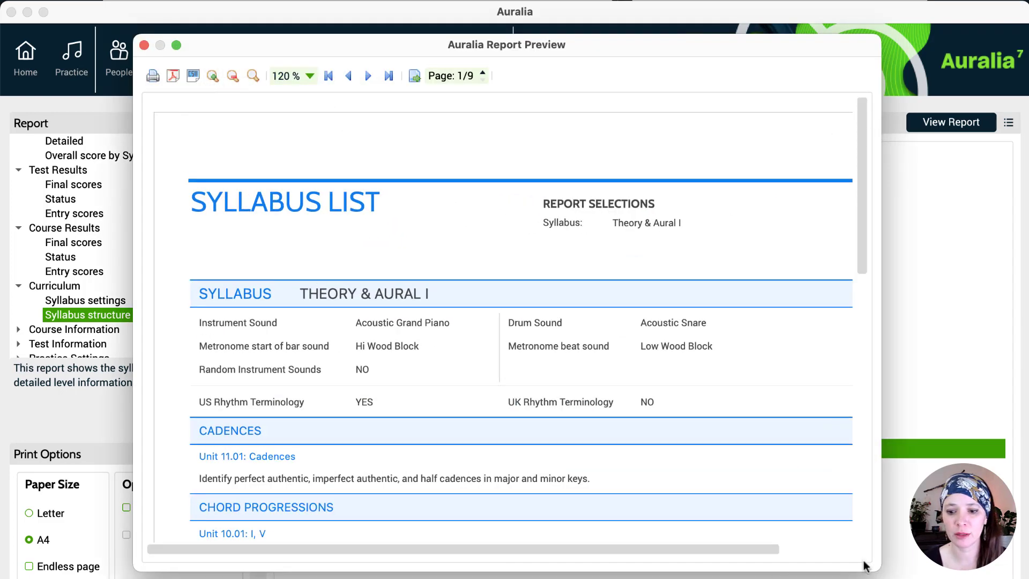
pyautogui.moveTo(879, 569); pyautogui.dragTo(1016, 578)
pyautogui.scroll(-5, 638, 491)
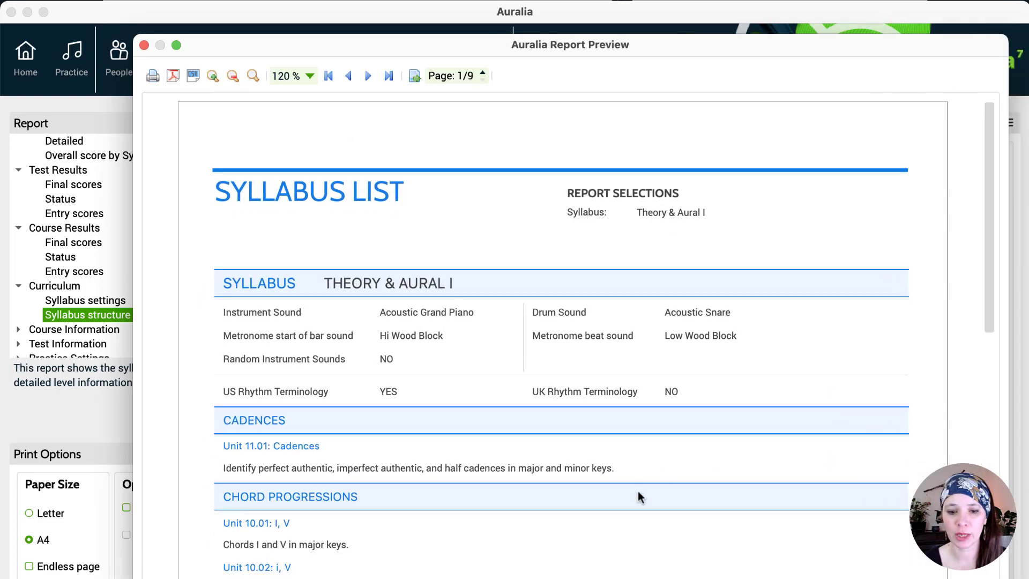
pyautogui.scroll(-3, 638, 491)
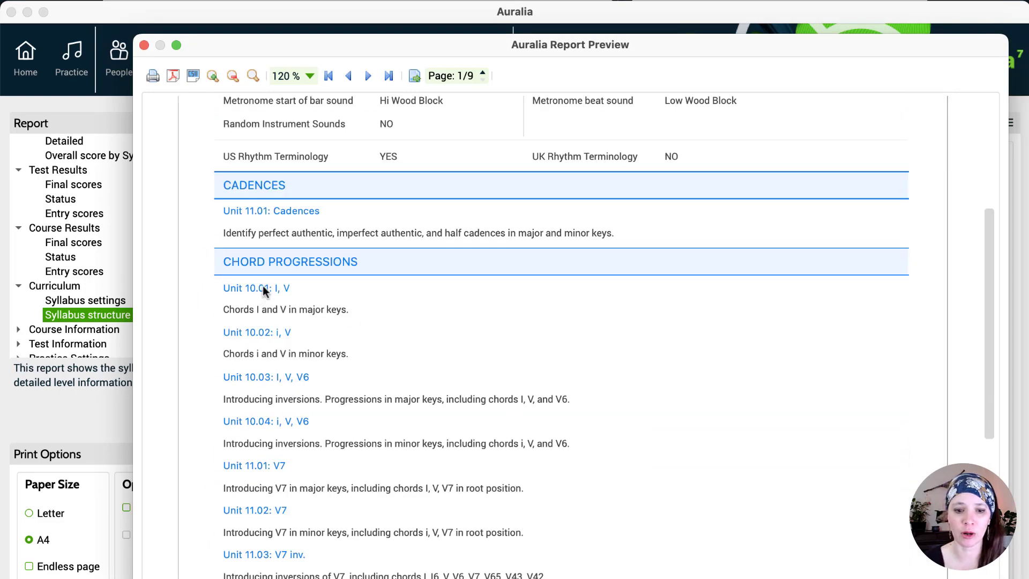
pyautogui.scroll(-1, 316, 358)
pyautogui.scroll(-14, 351, 384)
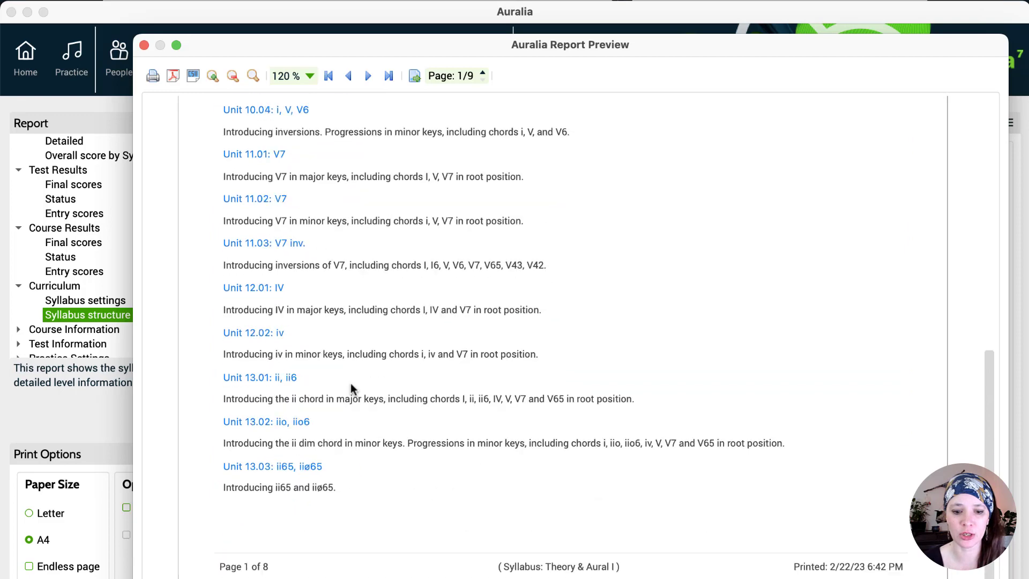
pyautogui.scroll(13, 353, 376)
pyautogui.click(368, 75)
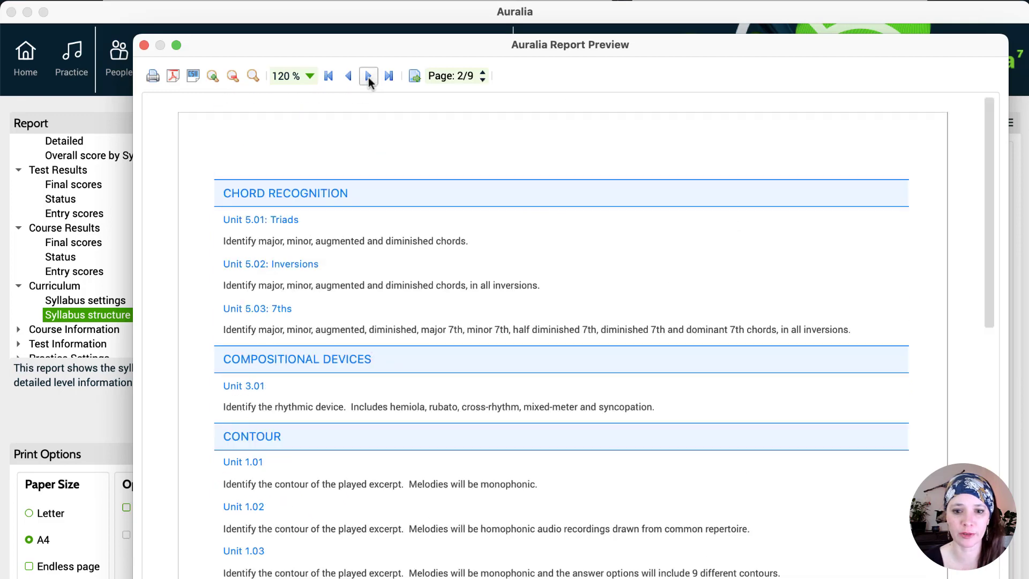
pyautogui.click(369, 77)
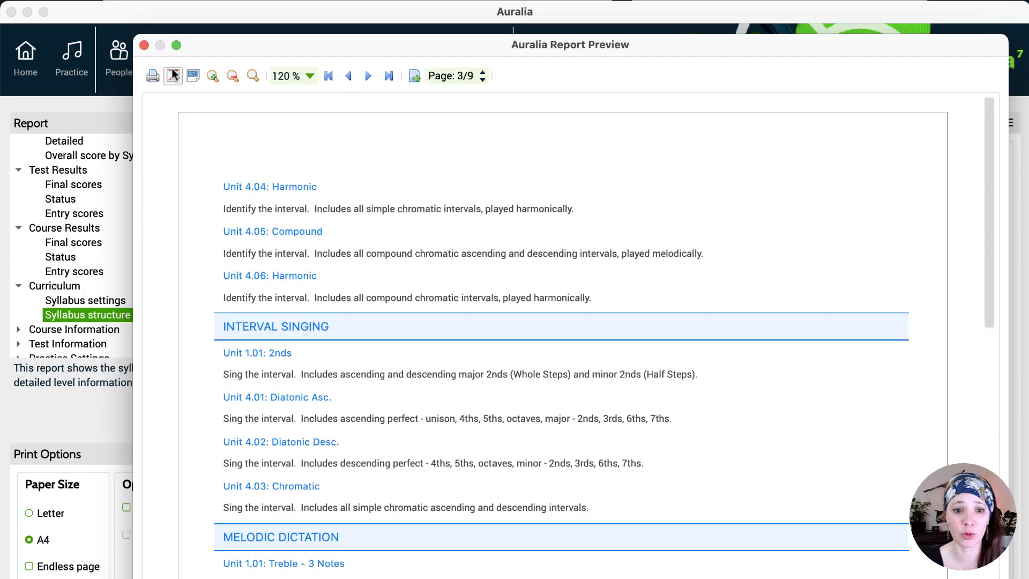